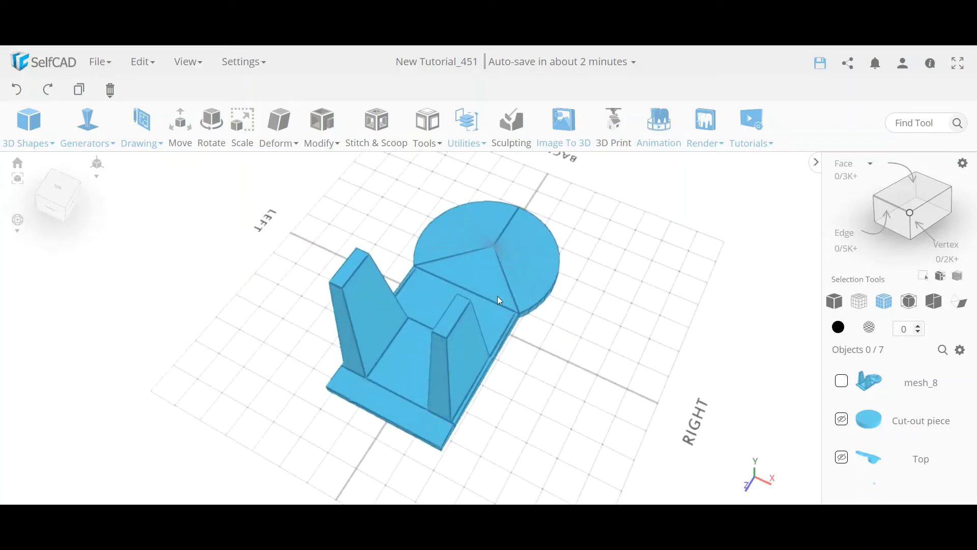
pyautogui.moveTo(402, 320); pyautogui.dragTo(426, 200, button='right')
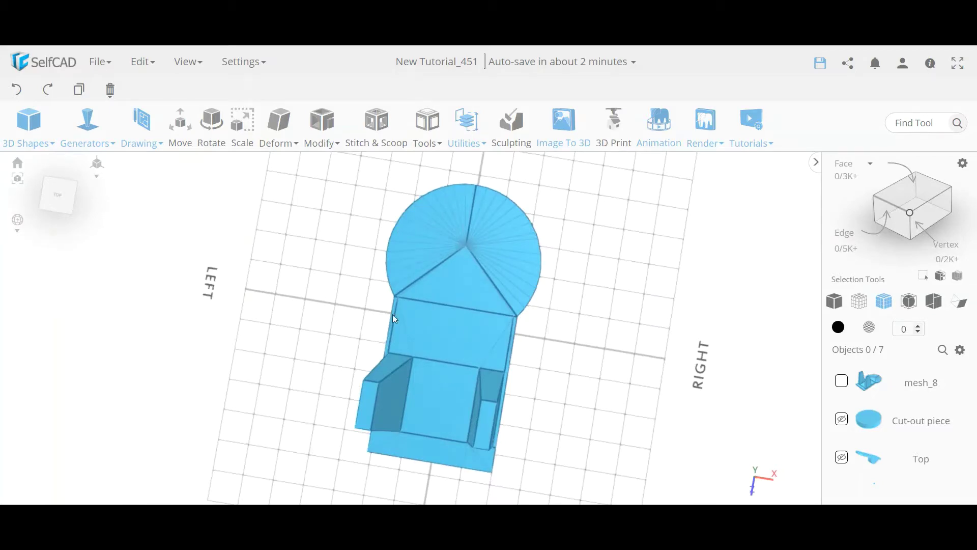
pyautogui.moveTo(480, 445); pyautogui.dragTo(531, 370, button='right')
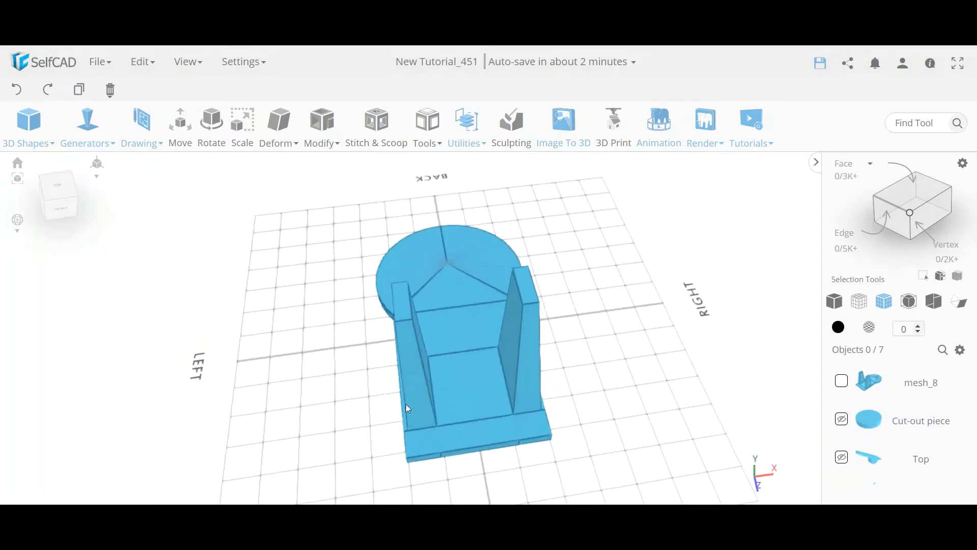
pyautogui.moveTo(406, 408); pyautogui.dragTo(417, 324, button='right')
pyautogui.moveTo(501, 490); pyautogui.dragTo(447, 345, button='right')
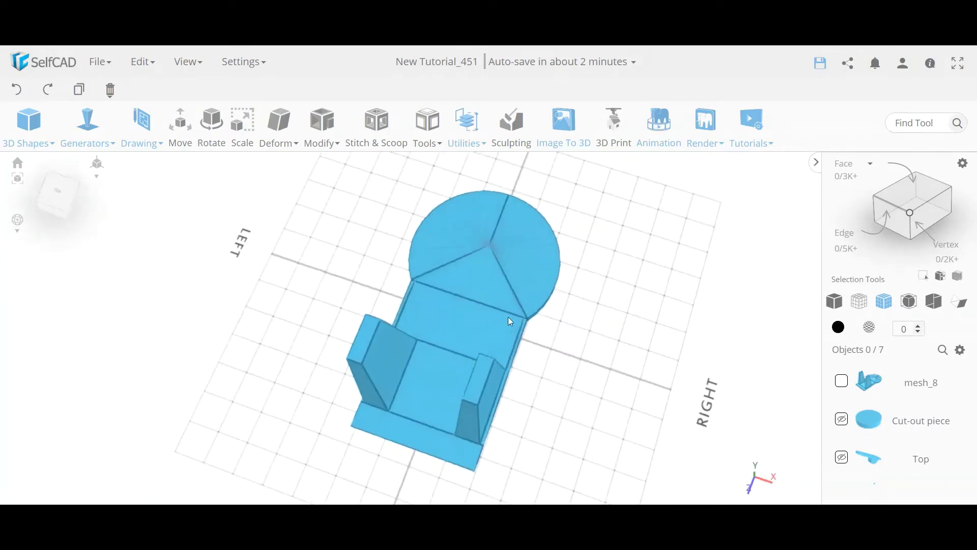
# - Try out a cylinder on the circular end of the base, enlarged uniformly to about 191, and delete it
pyautogui.click(31, 142)
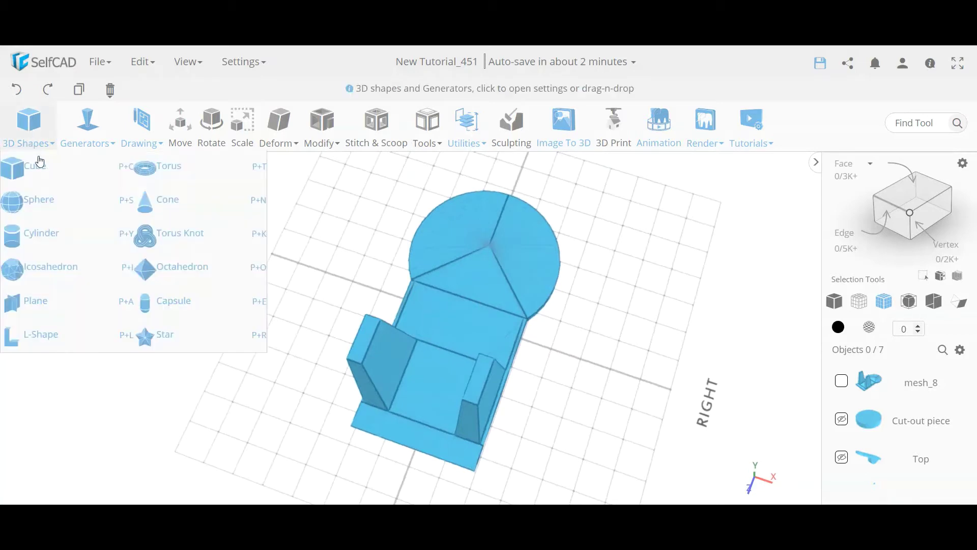
pyautogui.moveTo(45, 233); pyautogui.dragTo(483, 239)
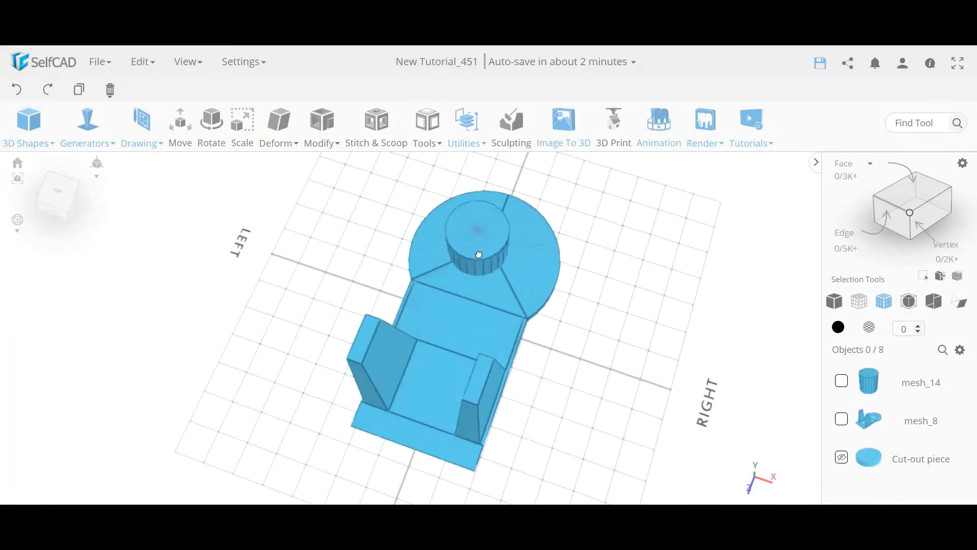
pyautogui.click(240, 144)
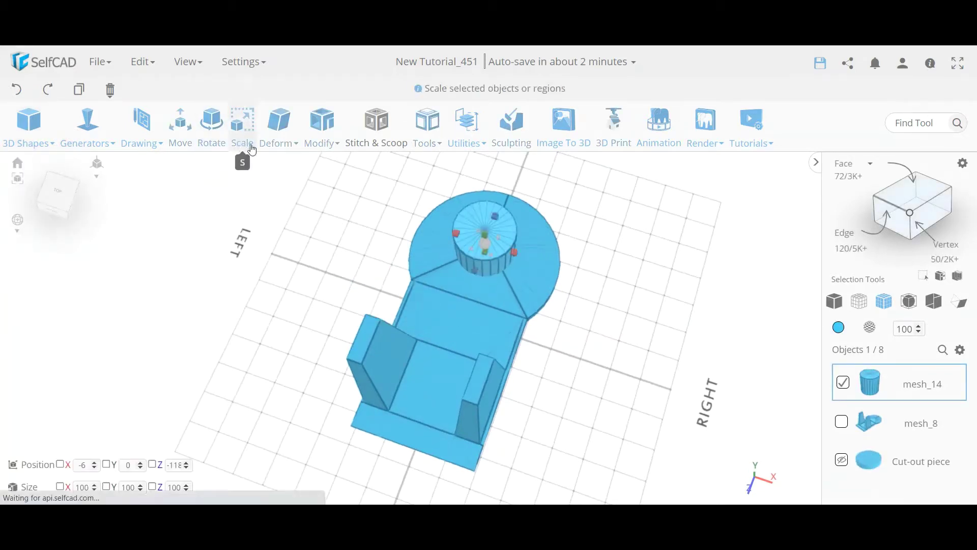
pyautogui.moveTo(484, 240); pyautogui.dragTo(552, 288)
pyautogui.moveTo(357, 305); pyautogui.dragTo(703, 267)
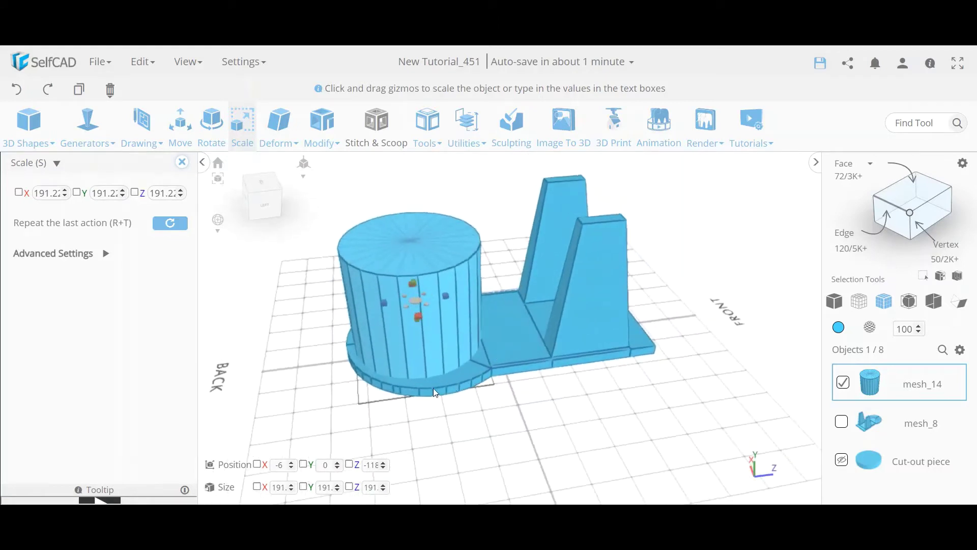
pyautogui.click(181, 162)
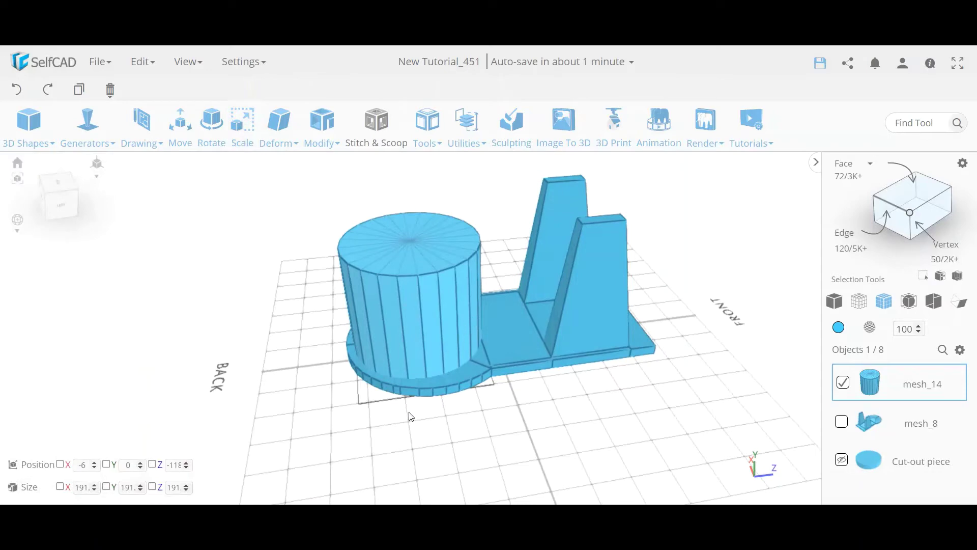
pyautogui.press('Delete')
pyautogui.press('Return')
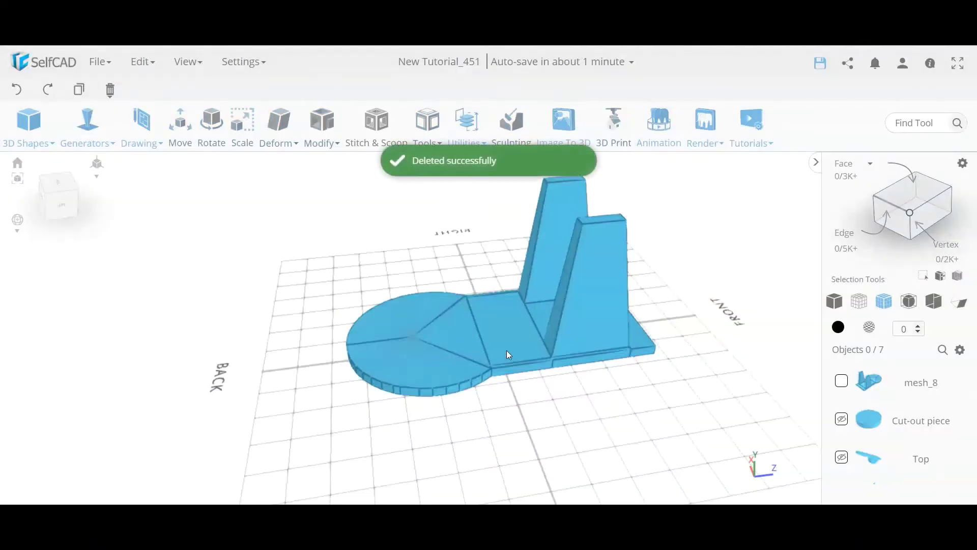
# - From the bottom view, draw a rectangle about 198 mm wide tracing the base's rectangular part down to the edge of the disc
pyautogui.moveTo(508, 351); pyautogui.dragTo(204, 377)
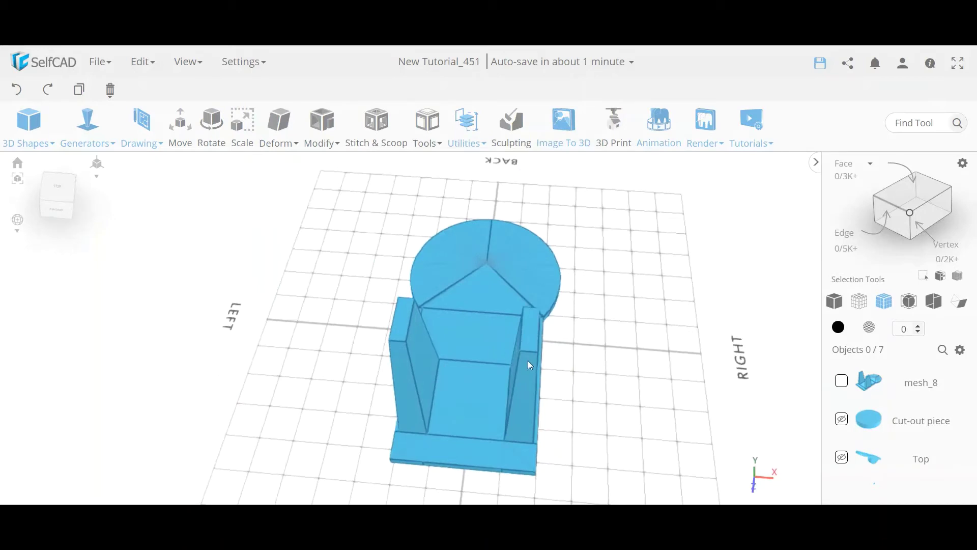
pyautogui.moveTo(529, 359); pyautogui.dragTo(527, 233)
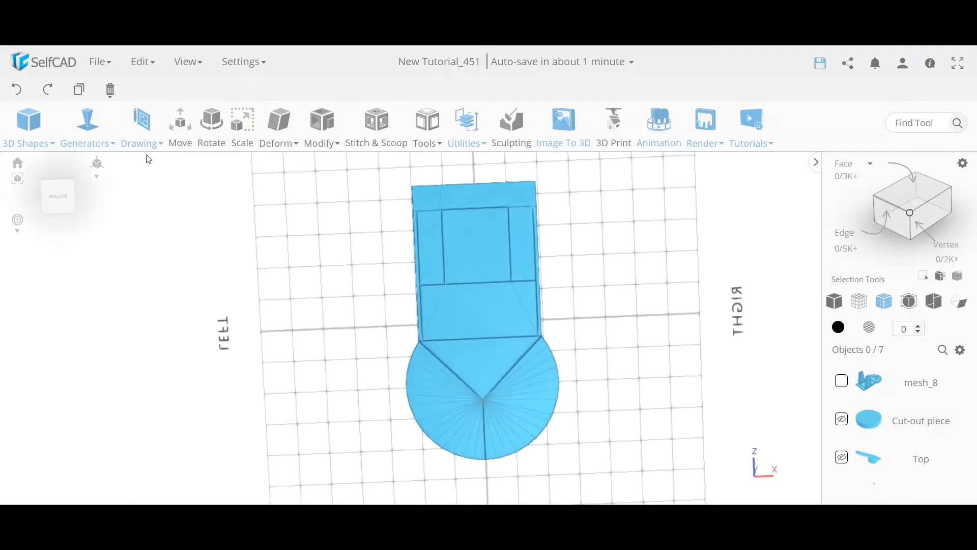
pyautogui.click(142, 127)
pyautogui.click(175, 193)
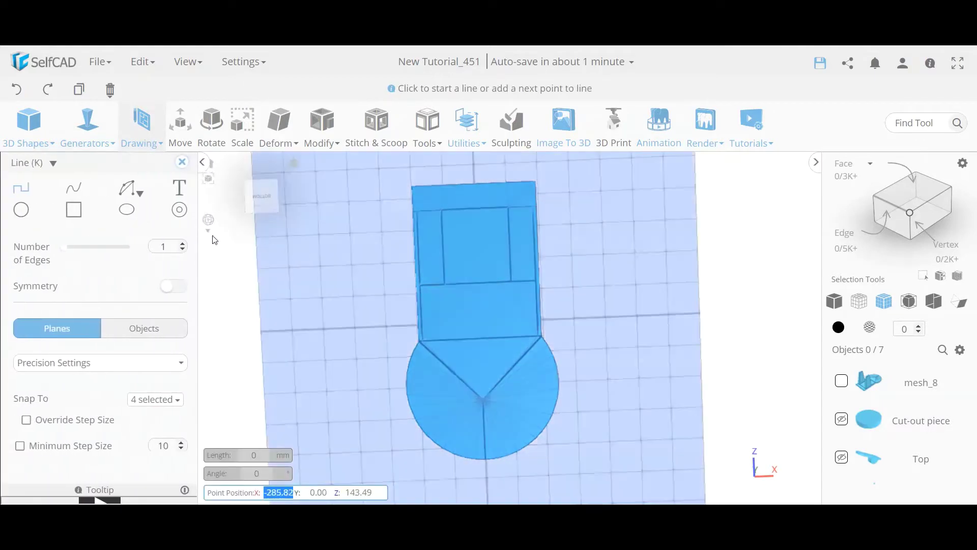
pyautogui.click(268, 196)
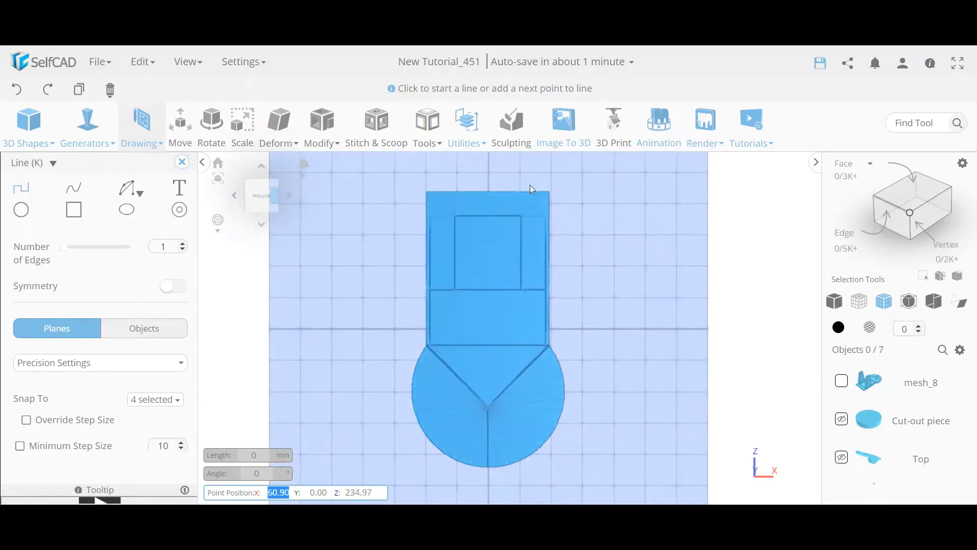
pyautogui.click(71, 212)
pyautogui.click(426, 191)
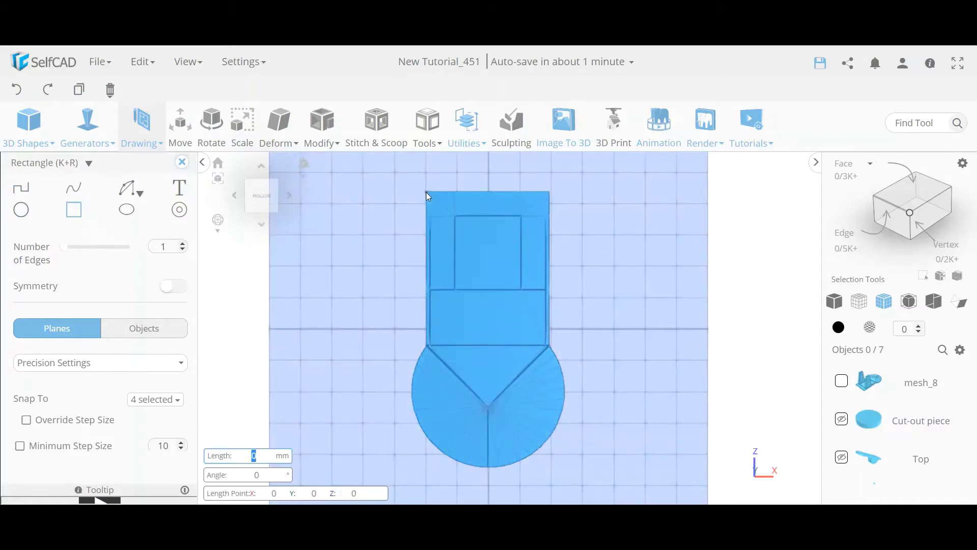
pyautogui.click(551, 192)
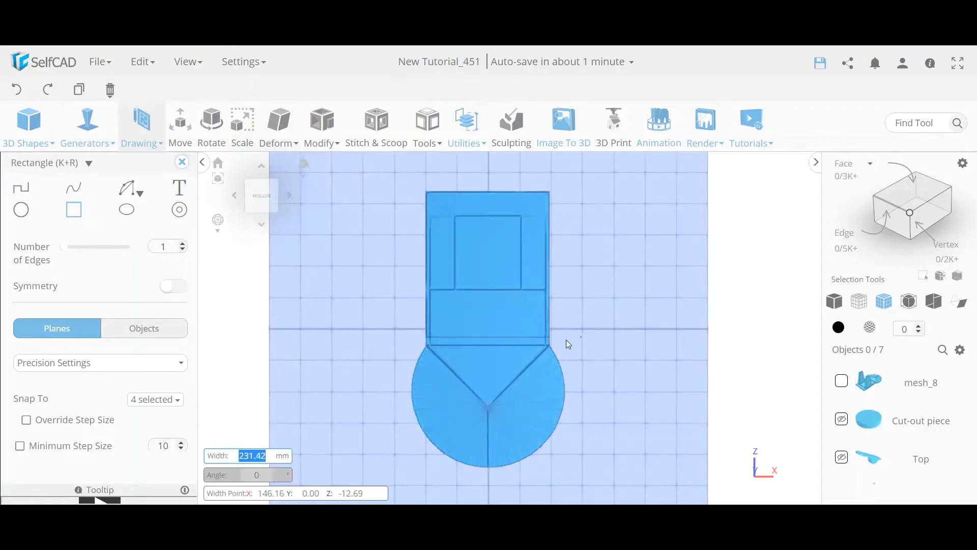
pyautogui.click(550, 344)
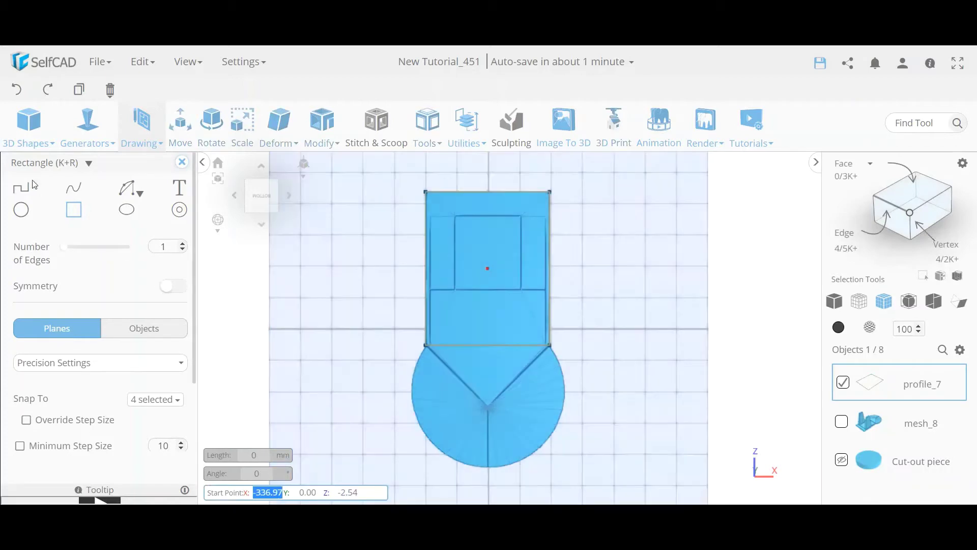
# - Draw an arc between the rectangle's two corners at the disc, bulging out to trace the disc's rim
pyautogui.click(140, 194)
pyautogui.click(163, 232)
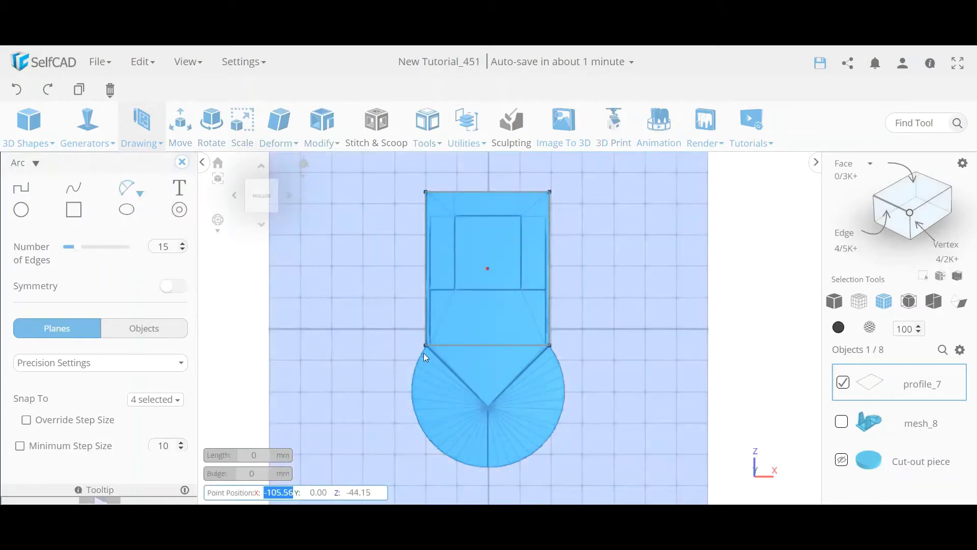
pyautogui.click(426, 345)
pyautogui.click(551, 344)
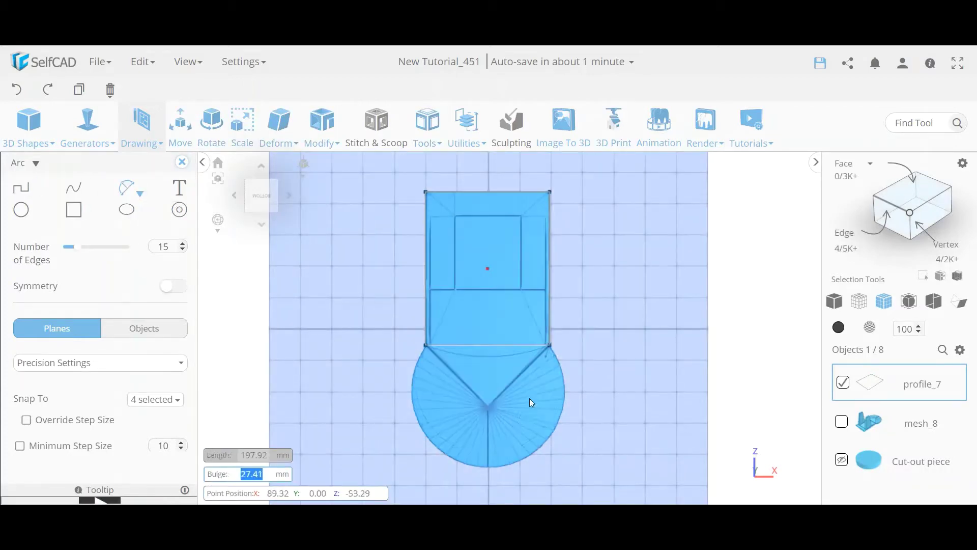
pyautogui.click(489, 467)
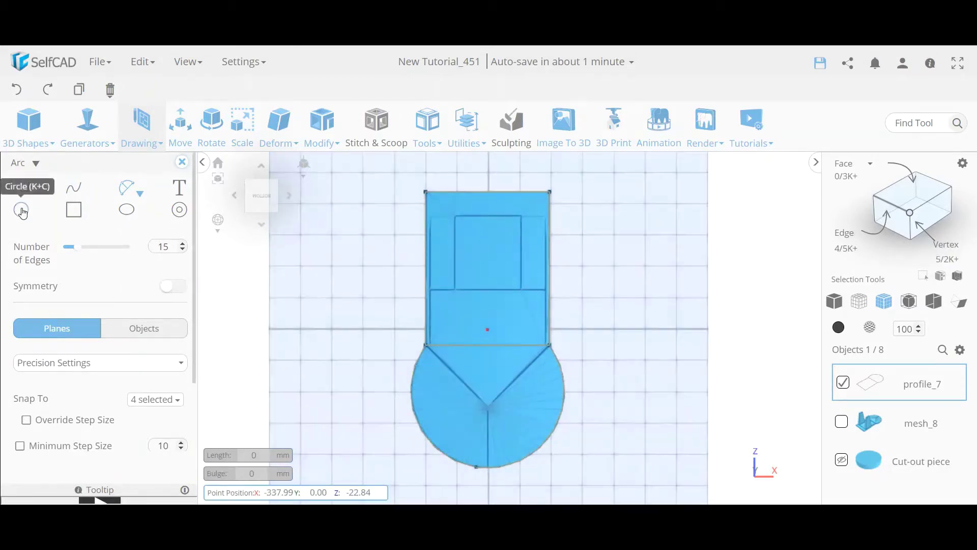
pyautogui.click(21, 210)
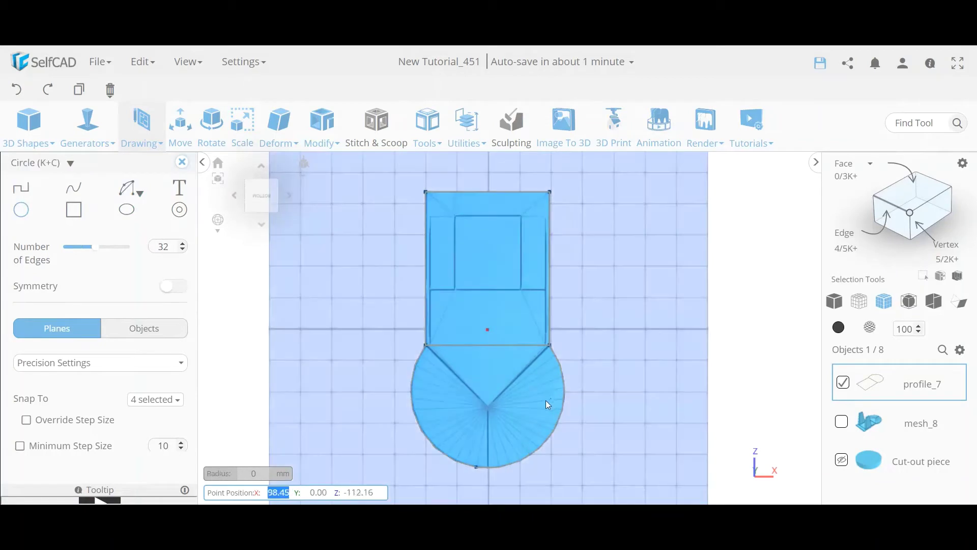
pyautogui.click(488, 408)
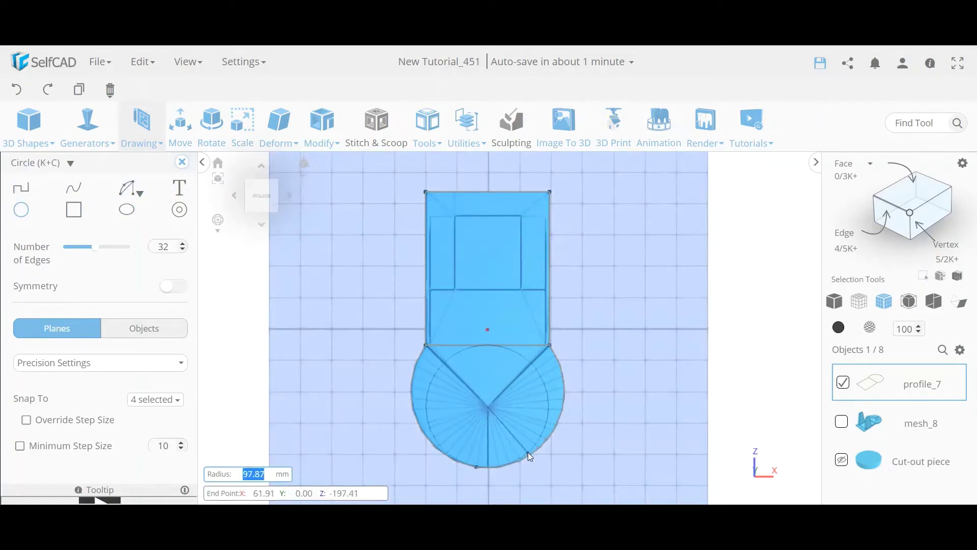
pyautogui.click(431, 416)
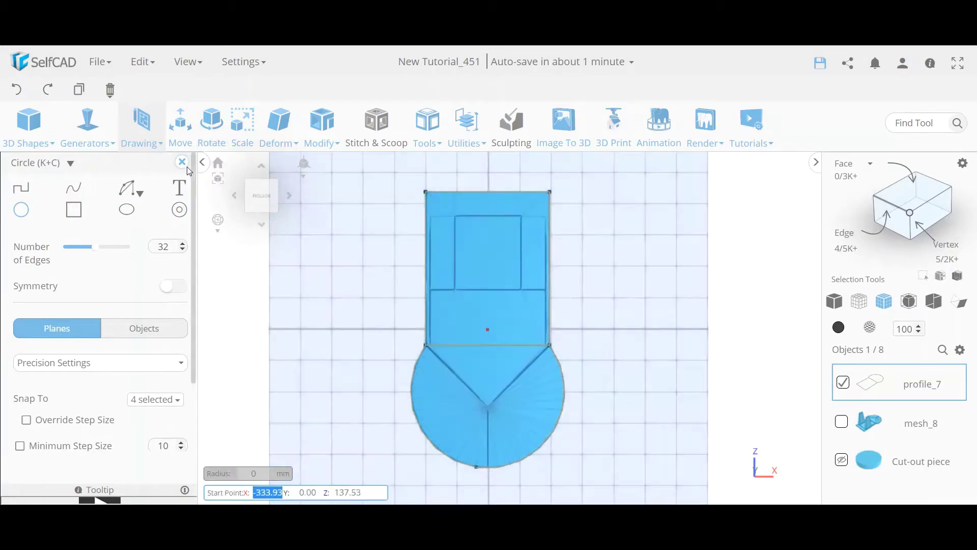
# - Finish drawing and hide every object except the drawn profile
pyautogui.click(183, 163)
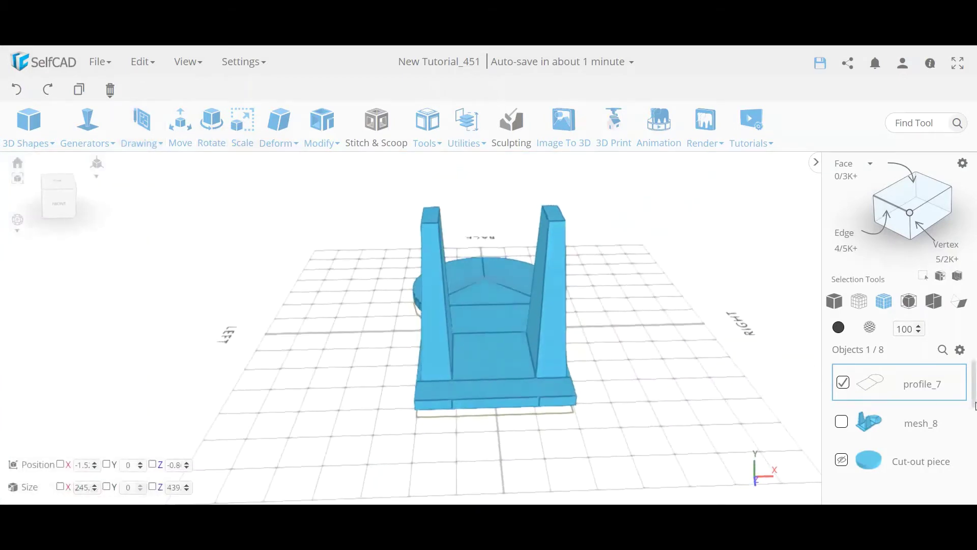
pyautogui.click(960, 350)
pyautogui.click(946, 447)
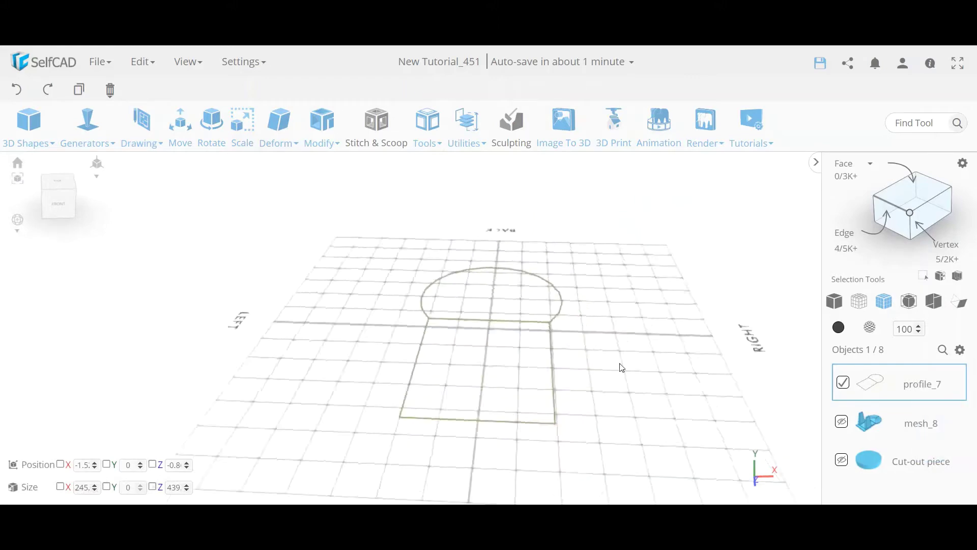
pyautogui.moveTo(428, 375); pyautogui.dragTo(669, 397)
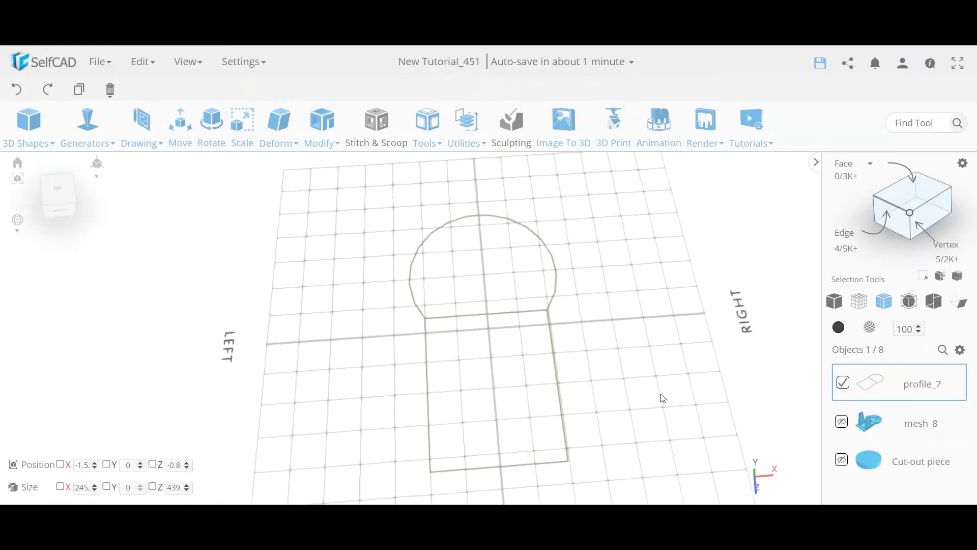
# - Try Fill Polygons on the profile with its dividing line in place, and undo the fill
pyautogui.click(428, 124)
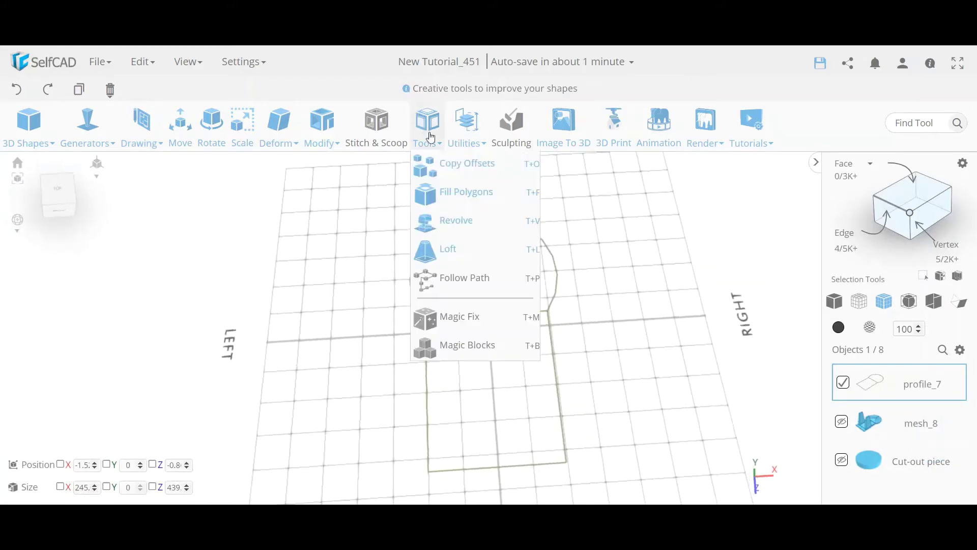
pyautogui.click(461, 203)
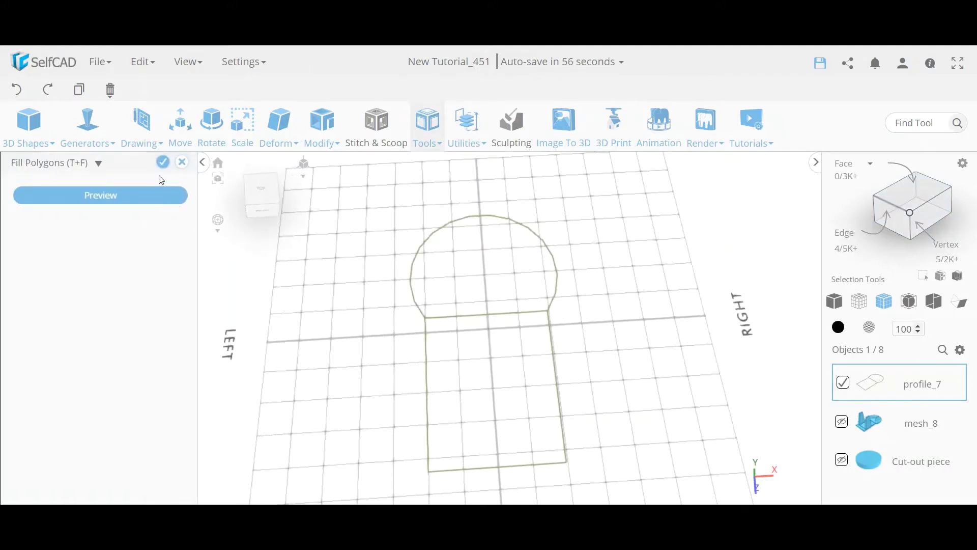
pyautogui.click(163, 163)
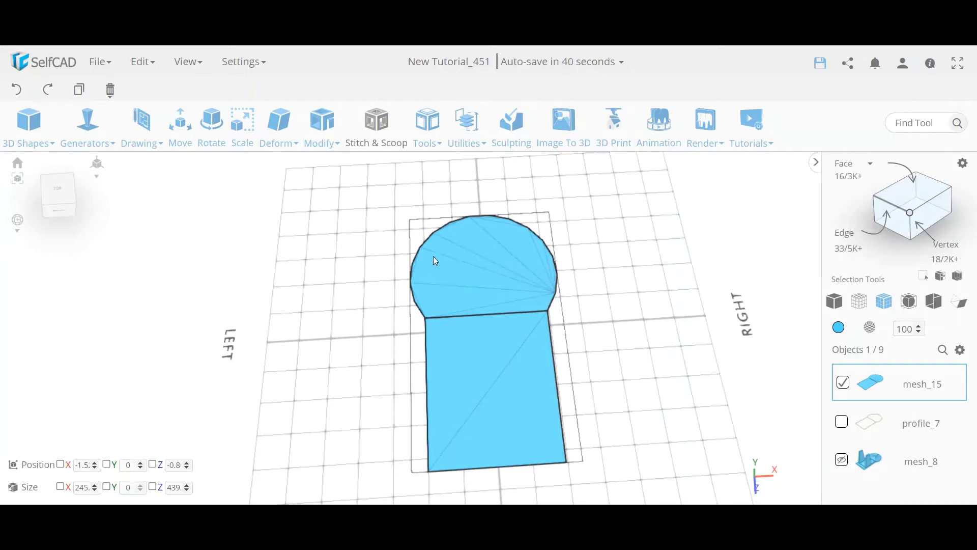
pyautogui.moveTo(28, 132)
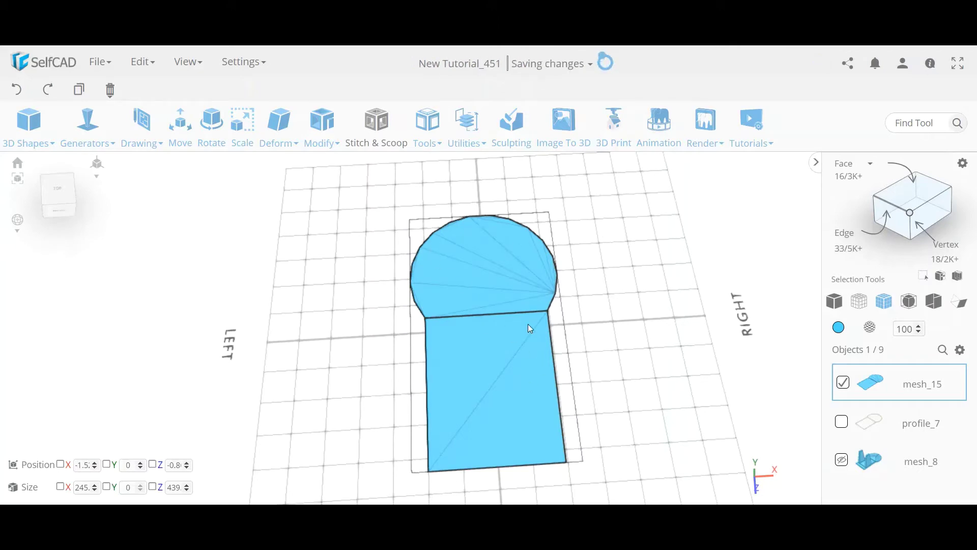
pyautogui.click(17, 89)
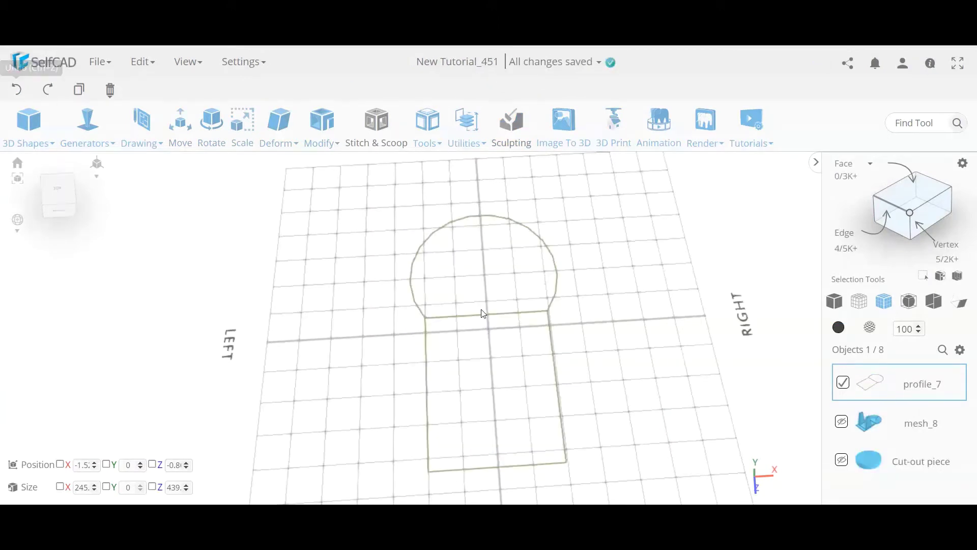
# - Delete the profile's edge that divides the rectangle from the arc
pyautogui.click(905, 209)
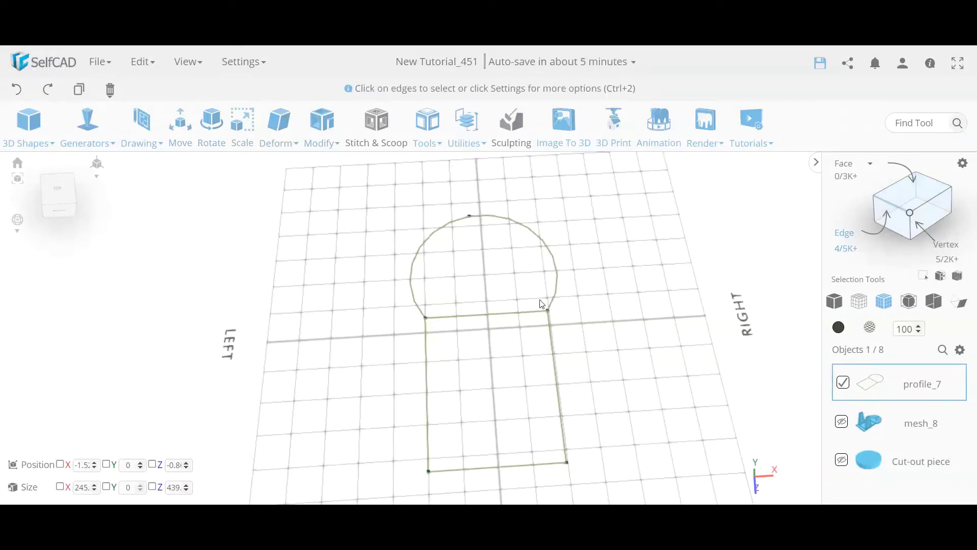
pyautogui.click(493, 314)
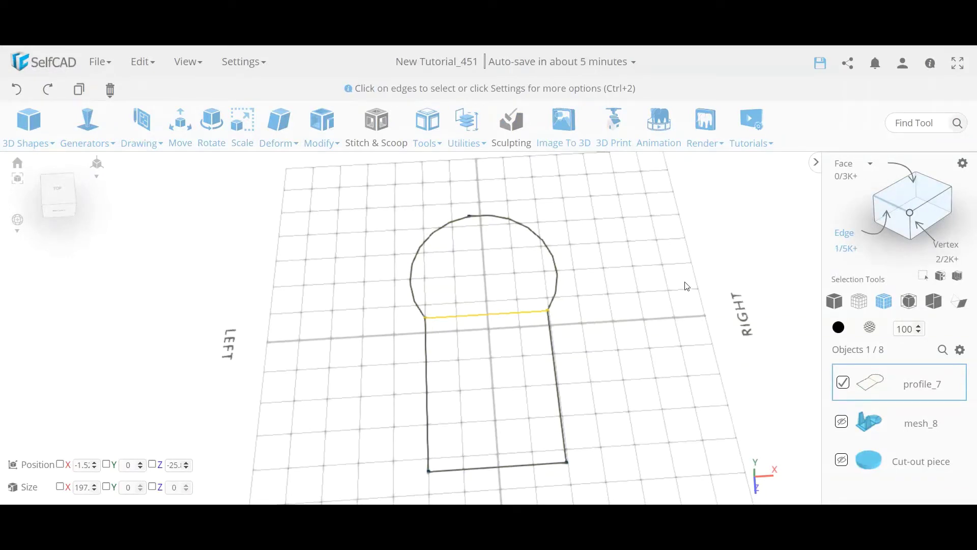
pyautogui.press('Delete')
pyautogui.press('Return')
# - Try Fill Polygons on the undivided profile, discard the fill, and undo the deletion of the dividing edge
pyautogui.click(427, 128)
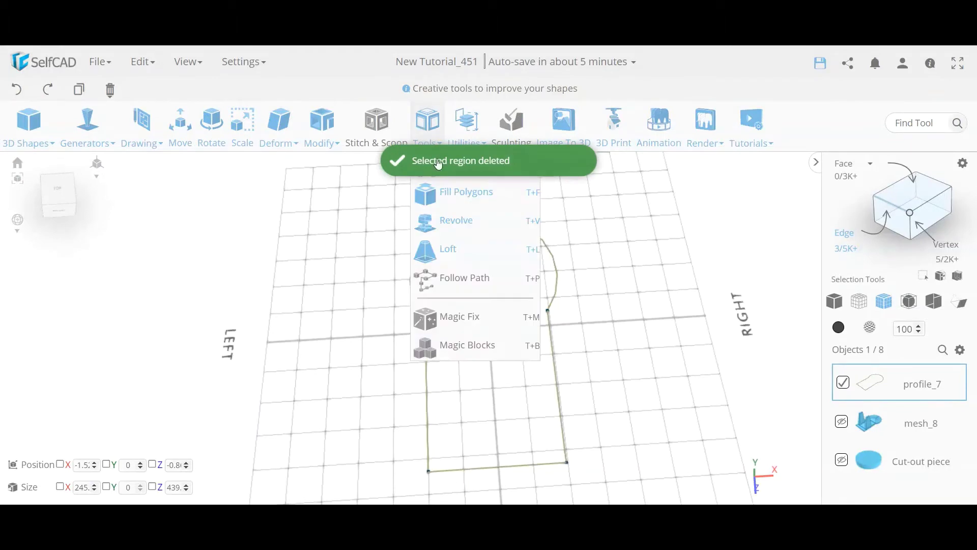
pyautogui.click(478, 196)
pyautogui.click(132, 197)
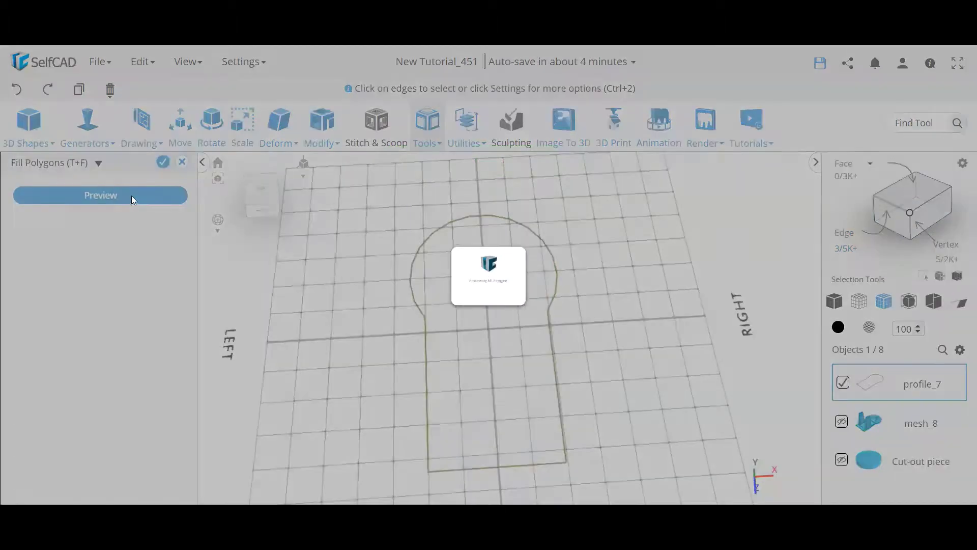
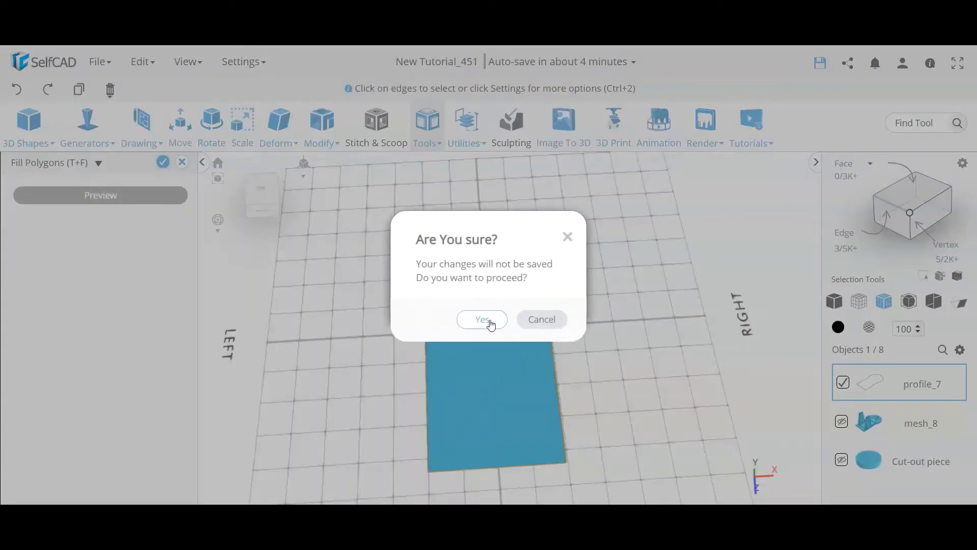
pyautogui.click(17, 95)
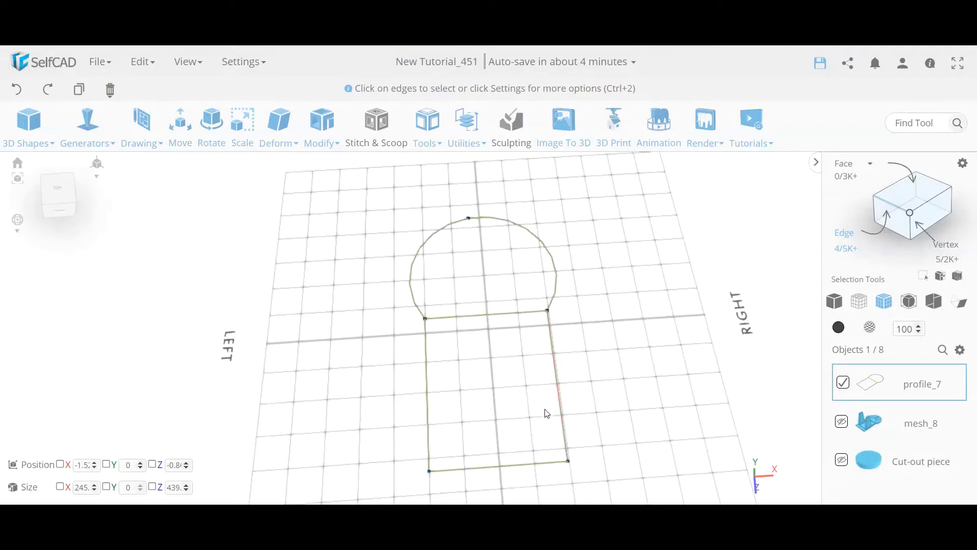
# - With Edit Details, draw an edge from the dividing line's midpoint straight up to the arc's top, using a minimum angle step of 15
pyautogui.click(565, 438)
pyautogui.click(322, 130)
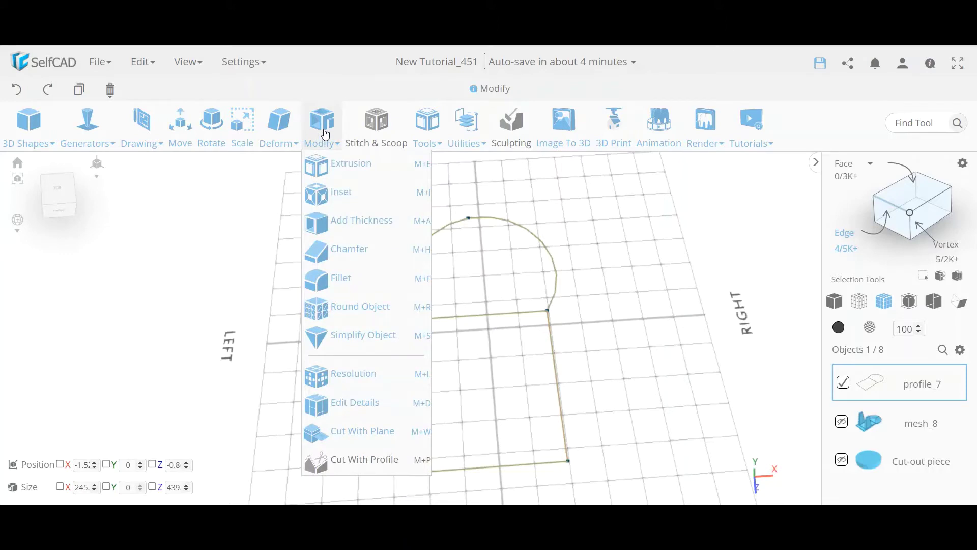
pyautogui.click(370, 403)
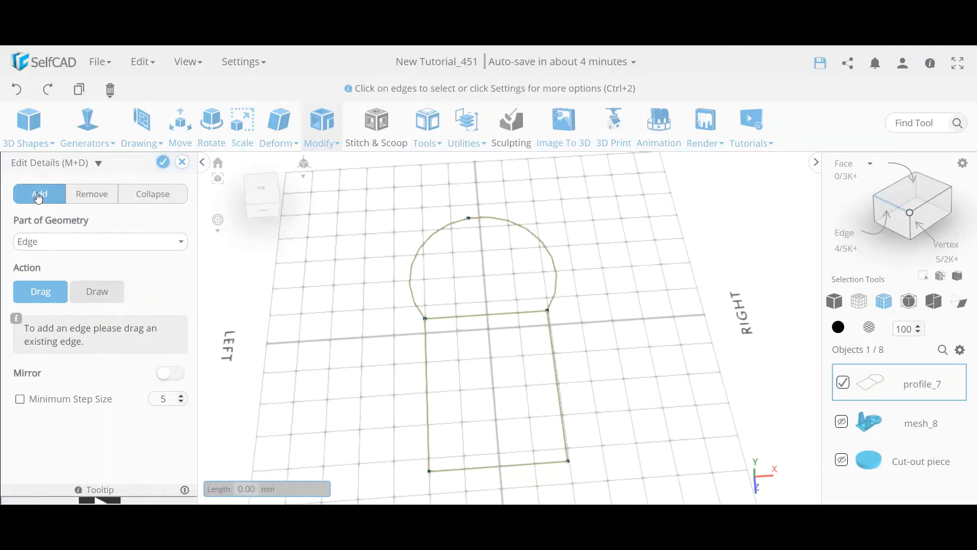
pyautogui.click(28, 243)
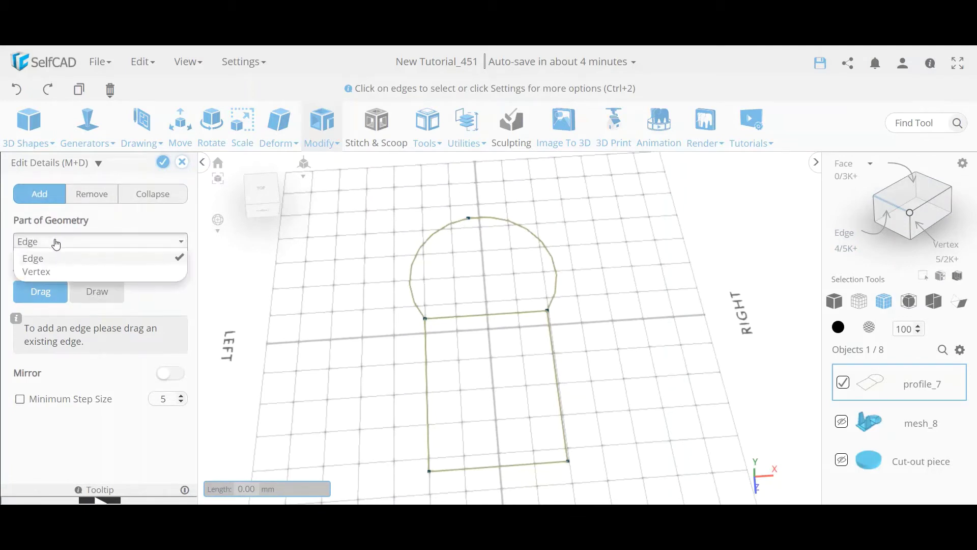
pyautogui.click(56, 244)
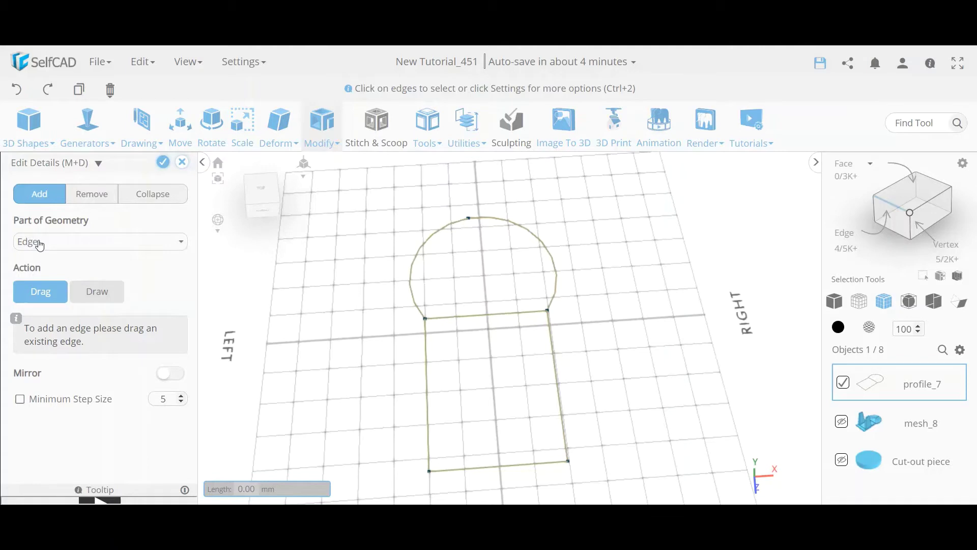
pyautogui.click(104, 296)
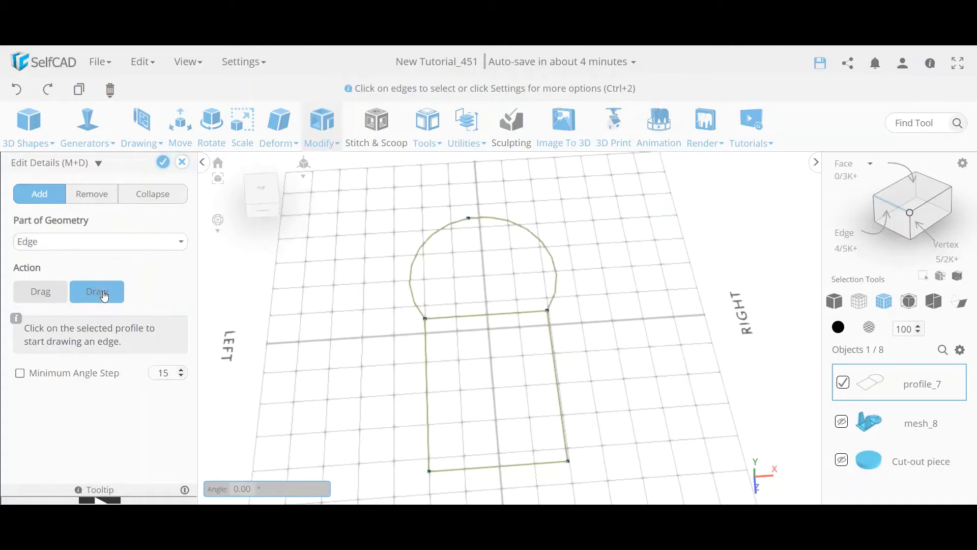
pyautogui.click(20, 372)
pyautogui.scroll(5, 492, 317)
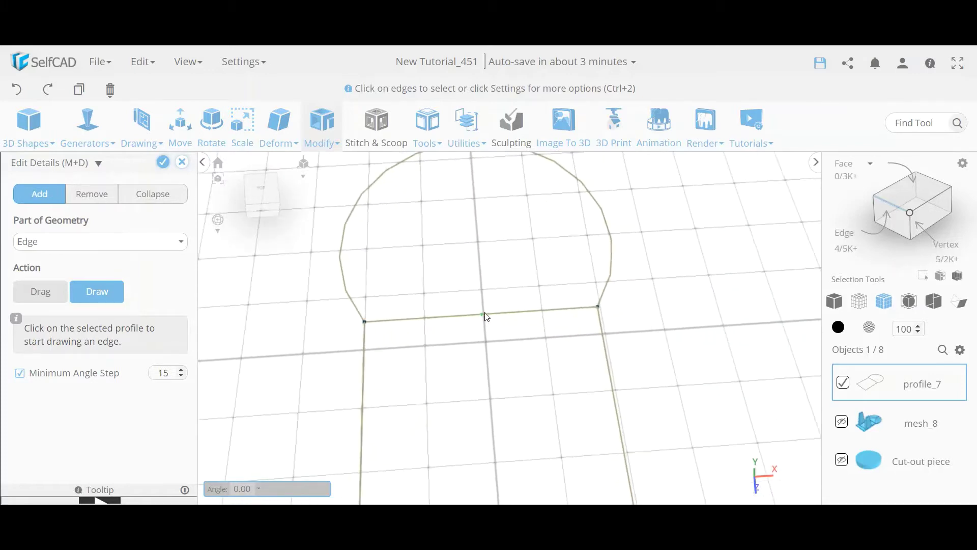
pyautogui.scroll(-3, 487, 317)
pyautogui.click(496, 318)
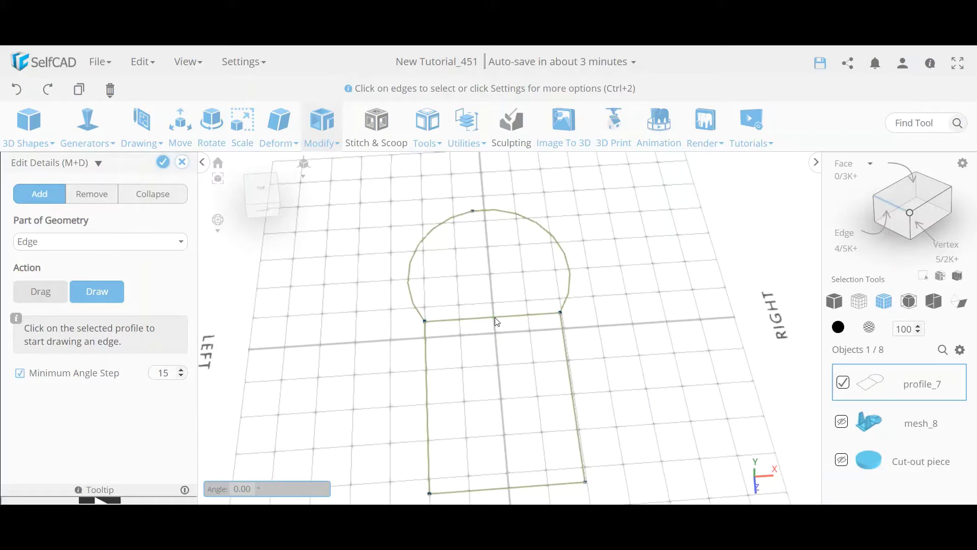
pyautogui.click(484, 210)
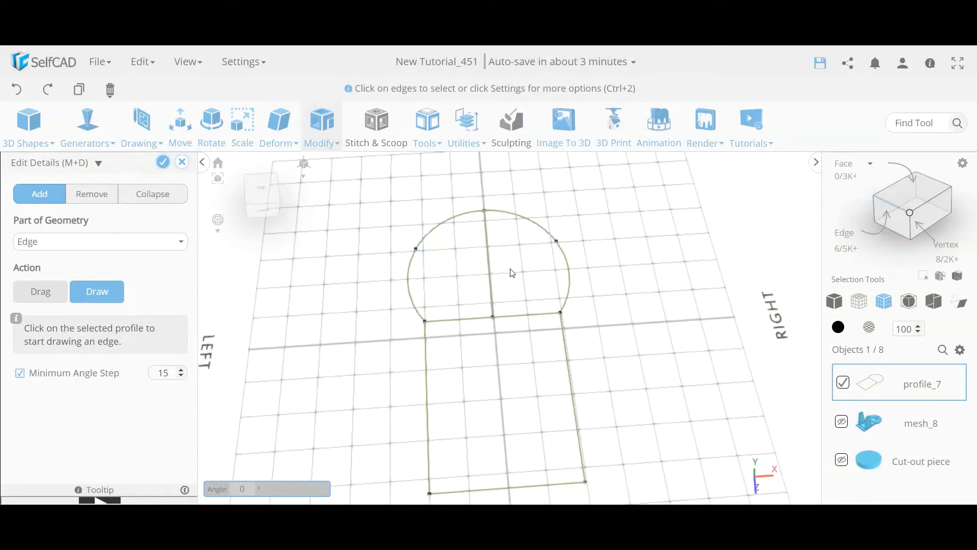
# - Draw an edge from the middle of the vertical line to the rectangle's right corner at the arc
pyautogui.click(489, 261)
pyautogui.click(561, 313)
# - Try an edge from the vertical line's middle to the rectangle's left corner, check how it meets the corner, and undo it
pyautogui.click(426, 323)
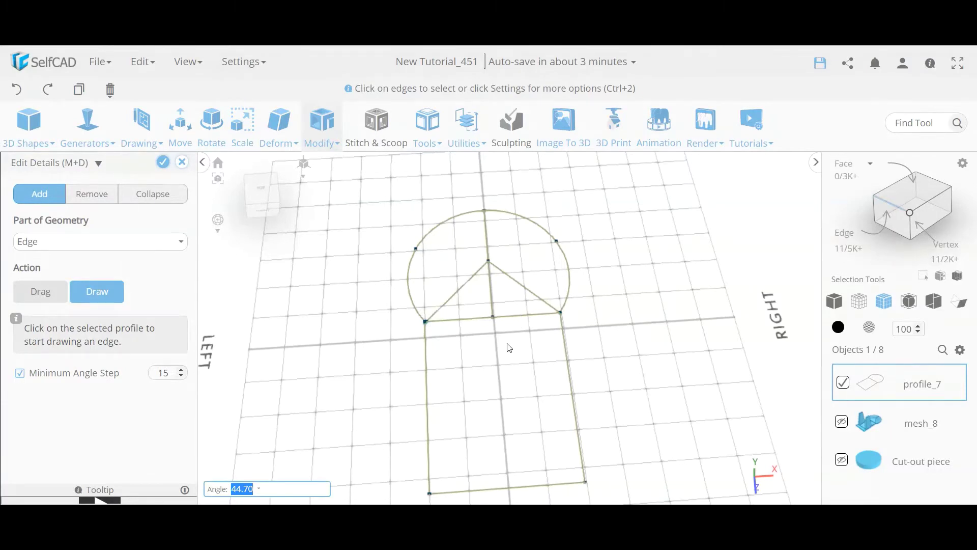
pyautogui.scroll(2, 447, 319)
pyautogui.scroll(3, 447, 319)
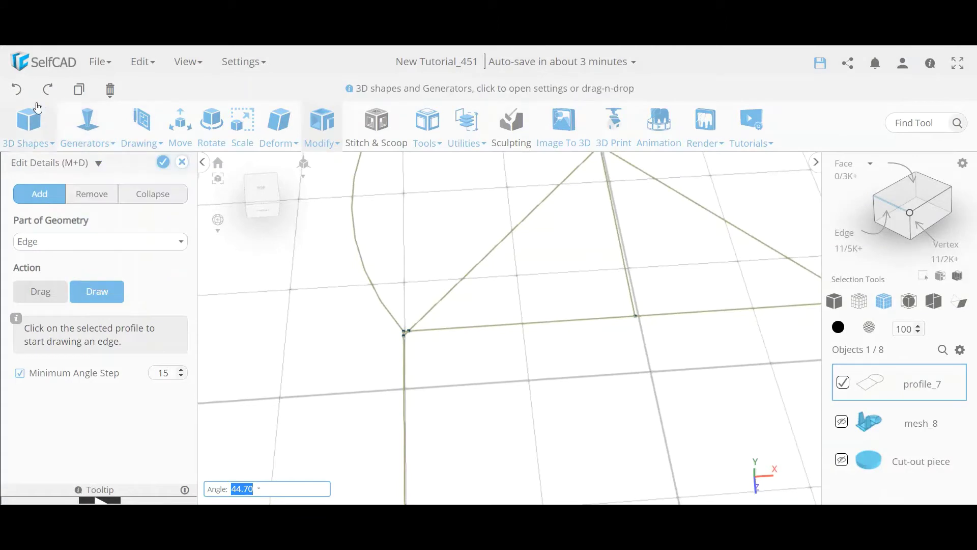
pyautogui.click(18, 92)
# - Draw an edge from the vertical line's middle point exactly to the rectangle's left corner at the arc, and apply the edits
pyautogui.scroll(-4, 650, 261)
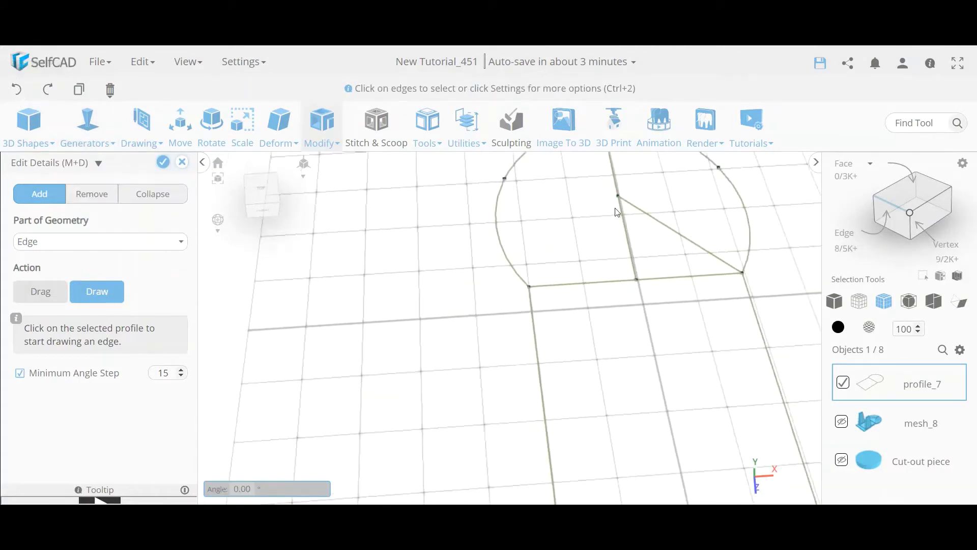
pyautogui.click(619, 195)
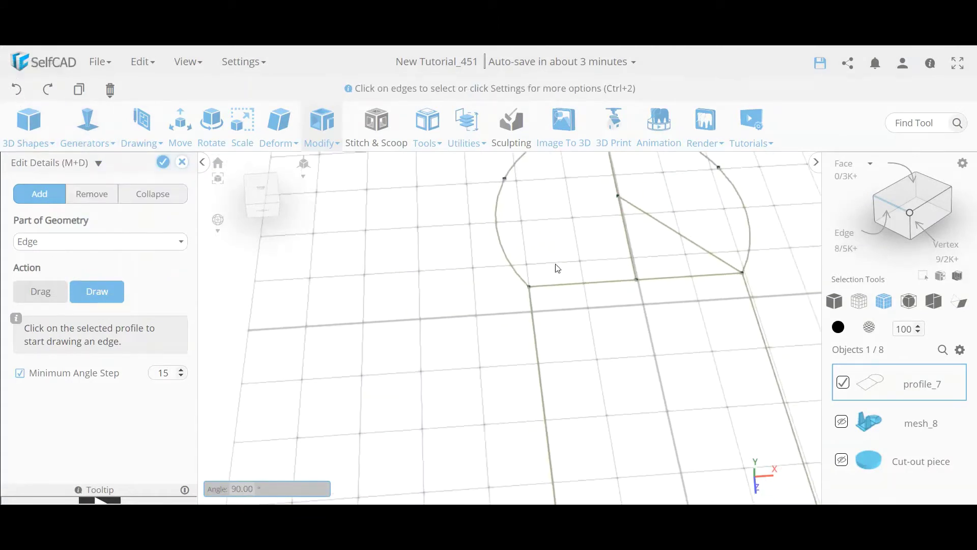
pyautogui.click(530, 286)
pyautogui.scroll(5, 532, 288)
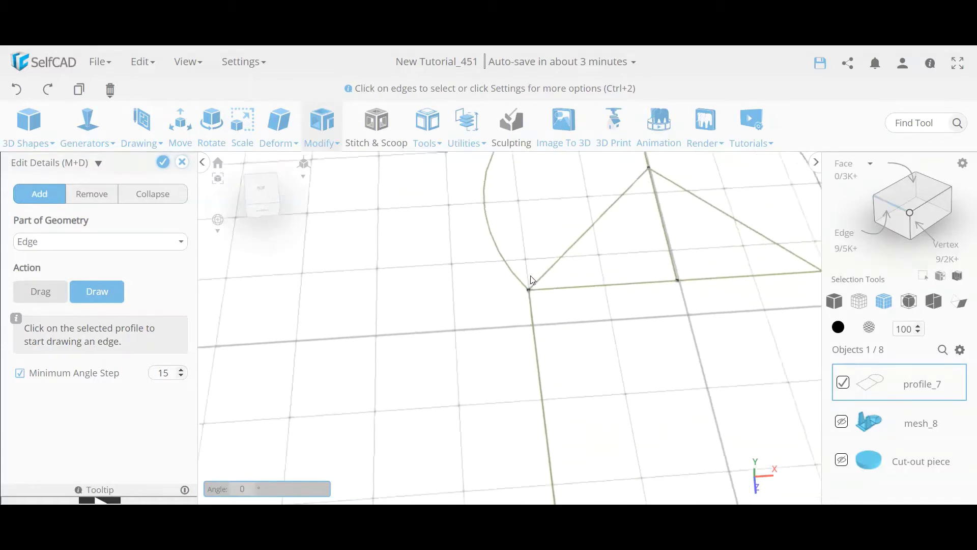
pyautogui.scroll(-6, 542, 303)
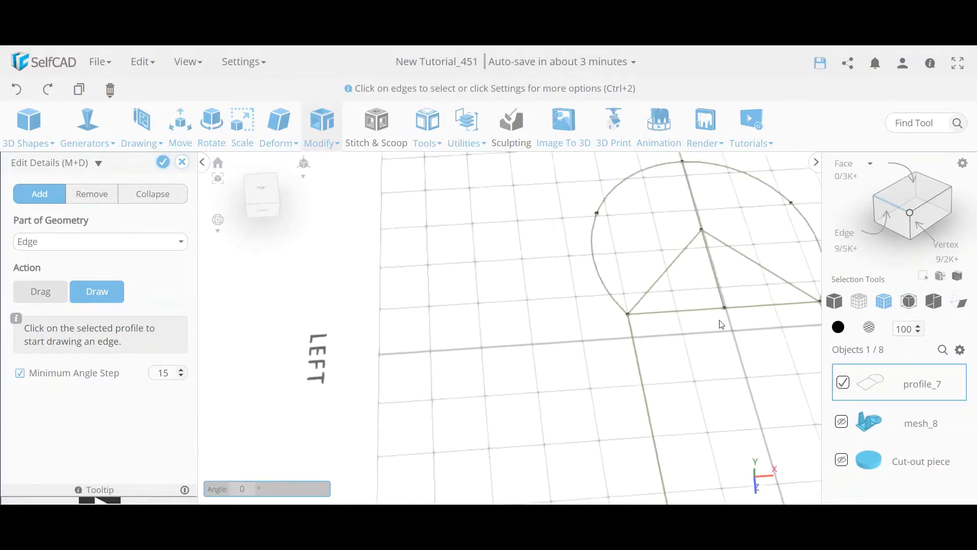
pyautogui.scroll(5, 593, 295)
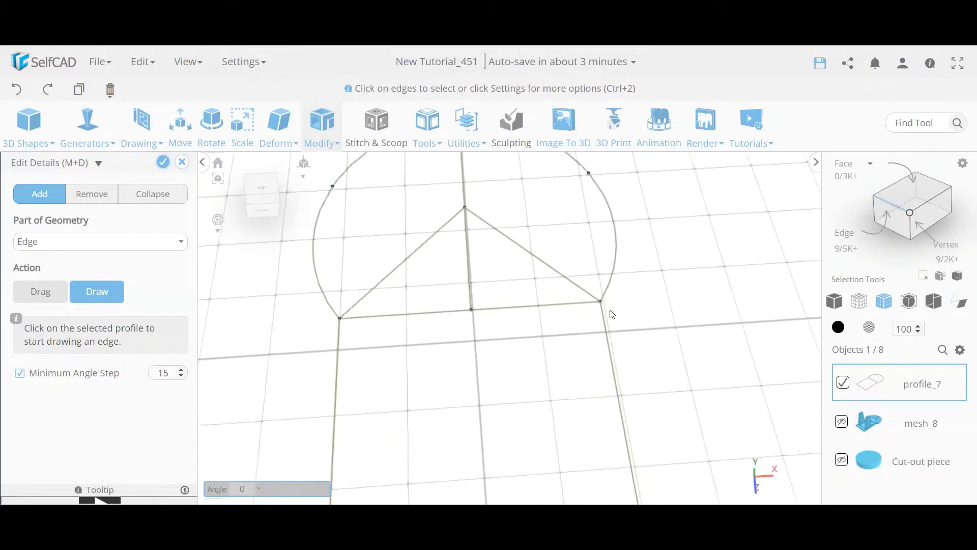
pyautogui.scroll(-5, 579, 291)
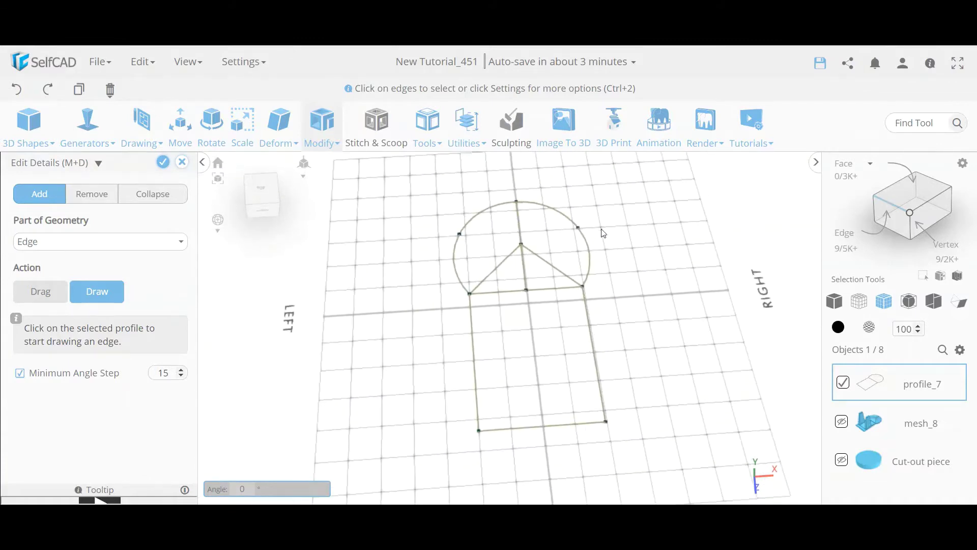
pyautogui.click(164, 162)
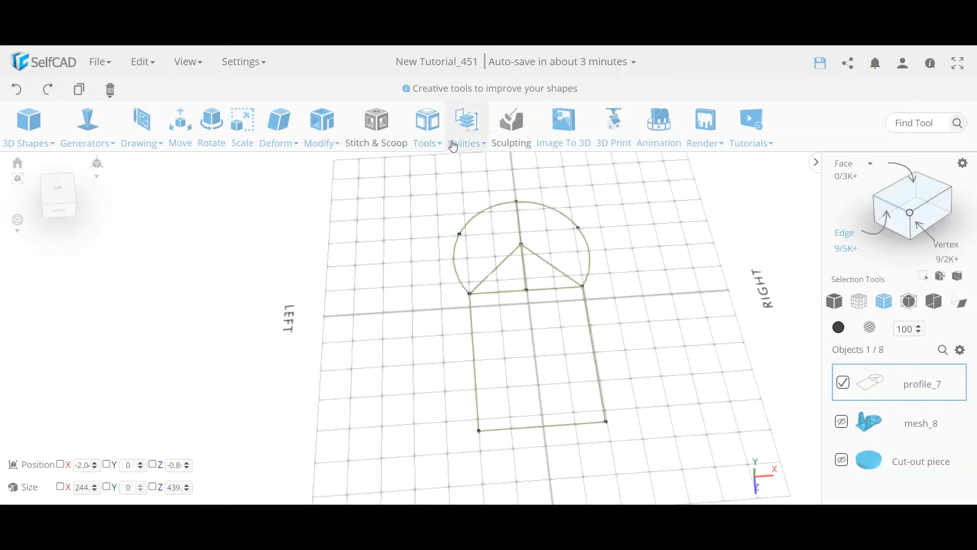
# - Preview Fill Polygons on the subdivided profile, examine the filled sections, and discard the fill
pyautogui.click(427, 144)
pyautogui.click(456, 192)
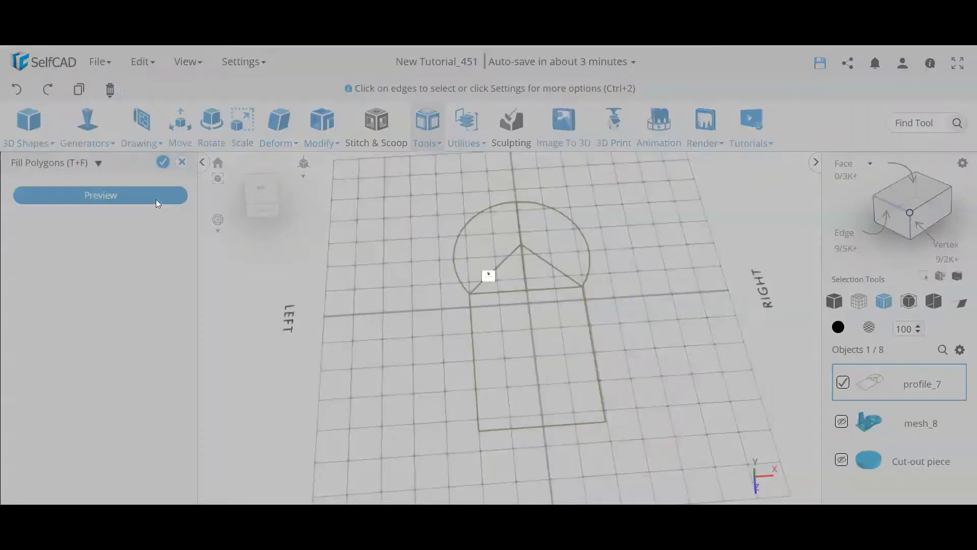
pyautogui.click(156, 198)
pyautogui.scroll(5, 543, 242)
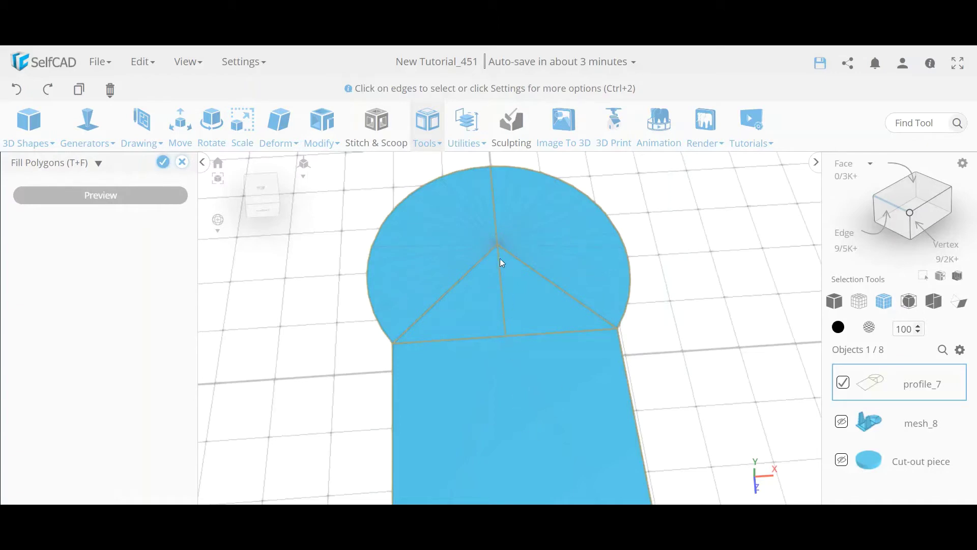
pyautogui.click(182, 162)
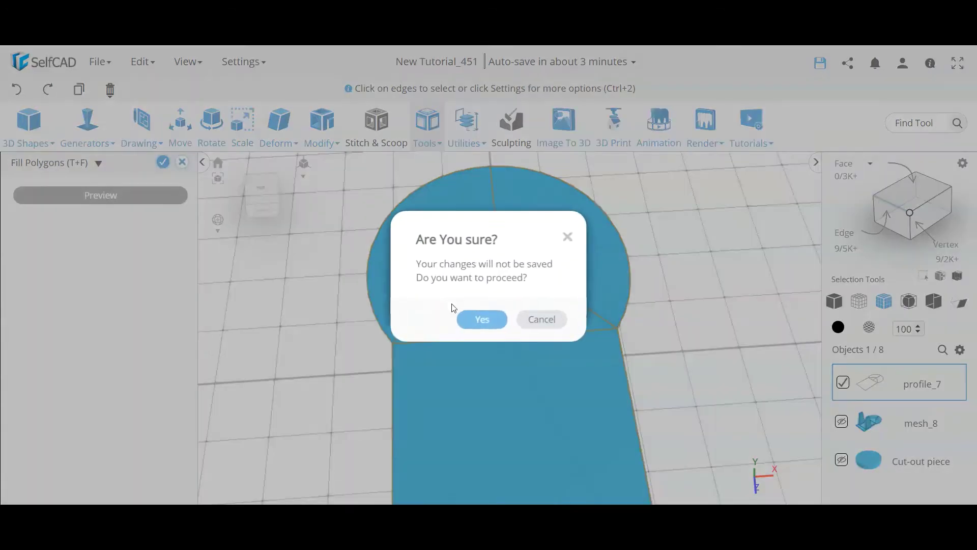
pyautogui.click(476, 321)
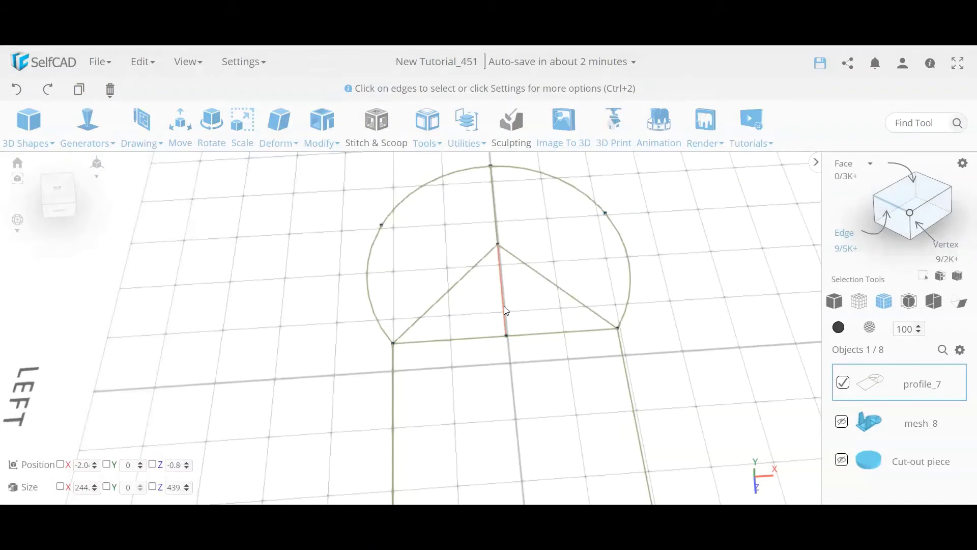
# - Delete the lower part of the vertical line, between the dividing line and the point where the diagonals meet
pyautogui.scroll(-2, 562, 398)
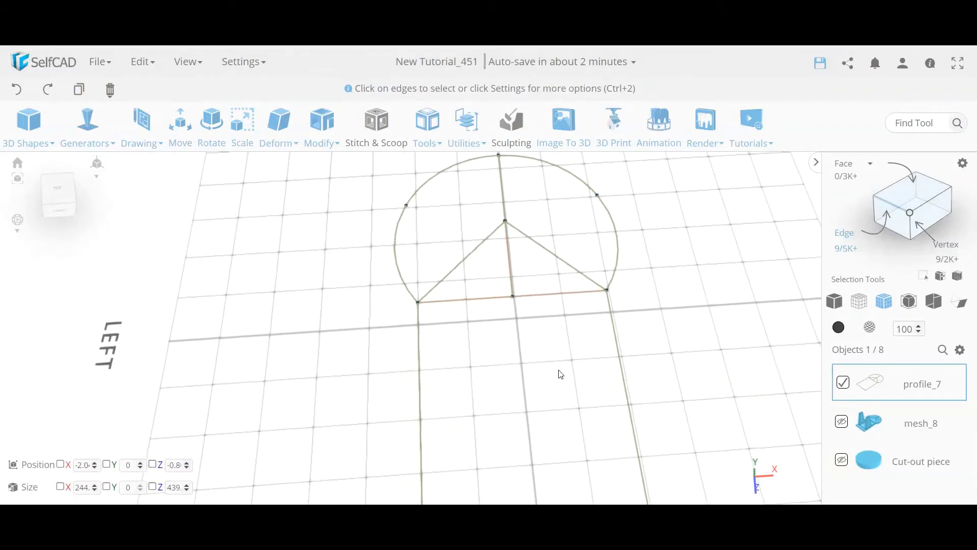
pyautogui.moveTo(548, 368); pyautogui.dragTo(521, 329)
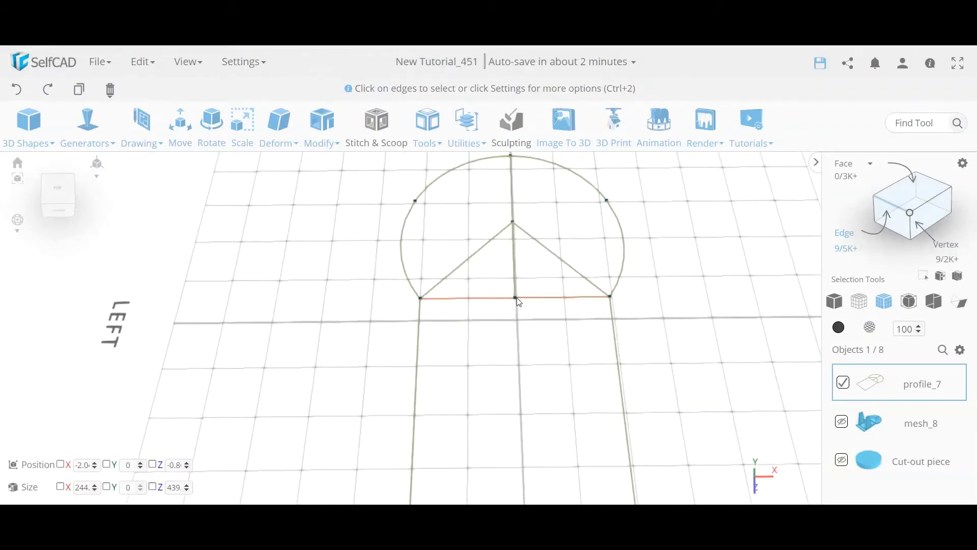
pyautogui.click(516, 272)
pyautogui.press('Delete')
pyautogui.press('Return')
pyautogui.moveTo(569, 342); pyautogui.dragTo(543, 327)
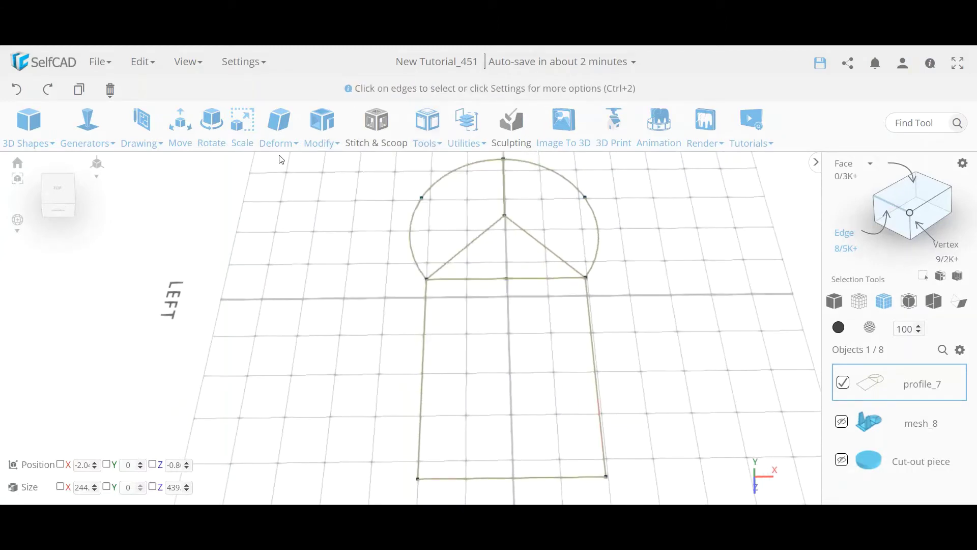
# - With Edit Details, add an edge parallel to the rectangle's right side, offset 5 mm inward
pyautogui.moveTo(321, 129)
pyautogui.click(377, 402)
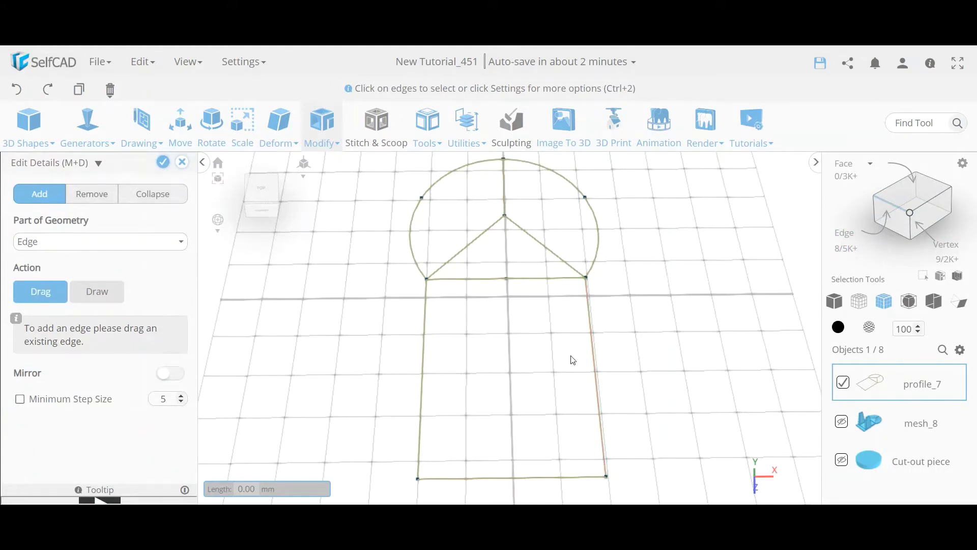
pyautogui.moveTo(601, 381); pyautogui.dragTo(584, 378)
pyautogui.write('5')
pyautogui.press('Return')
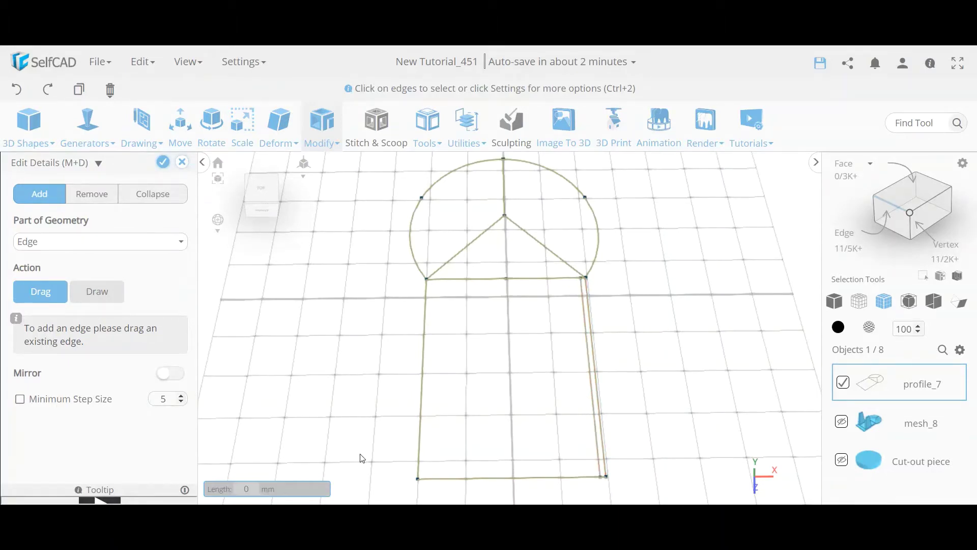
# - Add an edge parallel to the rectangle's left side, offset 6 mm inward
pyautogui.moveTo(425, 414); pyautogui.dragTo(432, 414)
pyautogui.write('6')
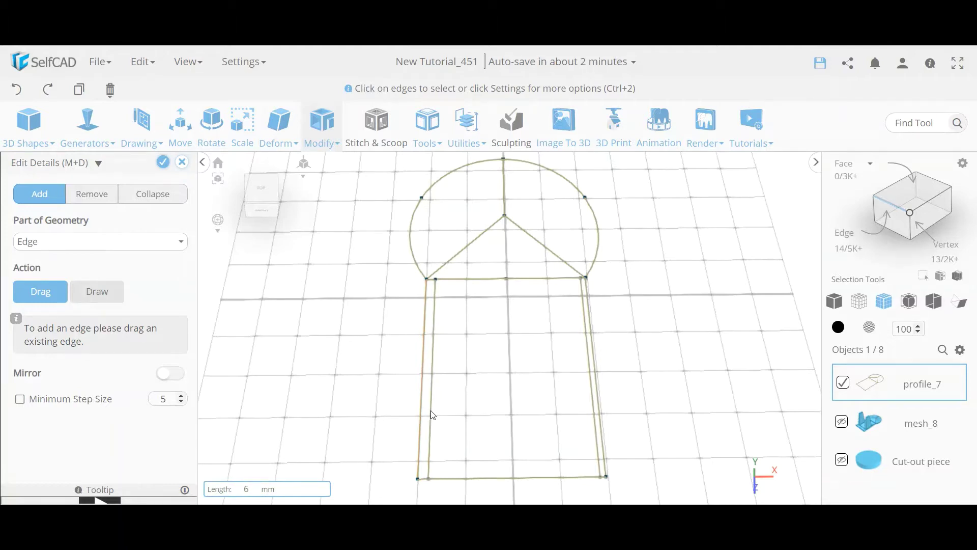
pyautogui.press('Return')
# - Add a horizontal edge between the inner side edges, offset 40 mm inward from the rectangle's bottom edge
pyautogui.click(562, 478)
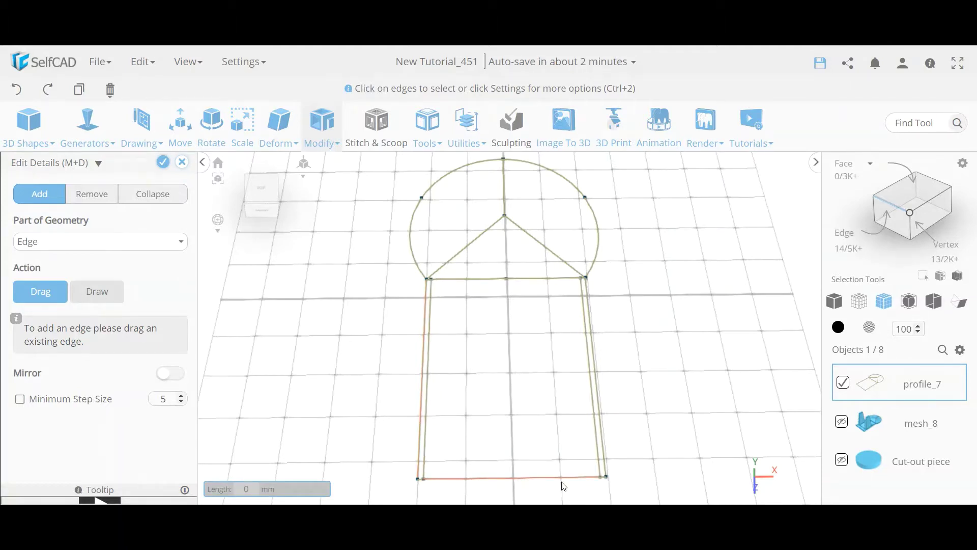
pyautogui.moveTo(568, 482); pyautogui.dragTo(579, 460)
pyautogui.write('40')
pyautogui.press('Return')
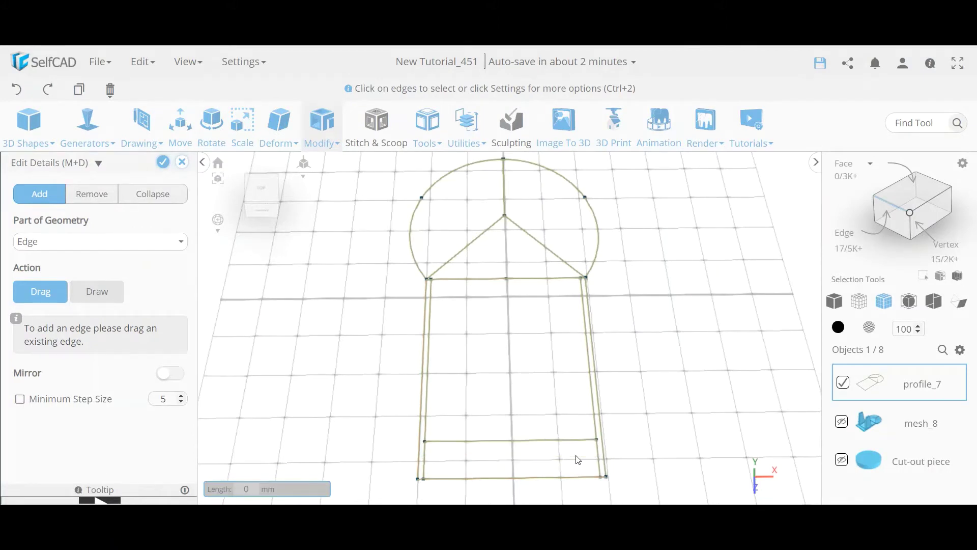
# - Add another horizontal edge between the inner side edges, 120 mm above the inner horizontal one
pyautogui.moveTo(586, 442); pyautogui.dragTo(588, 390)
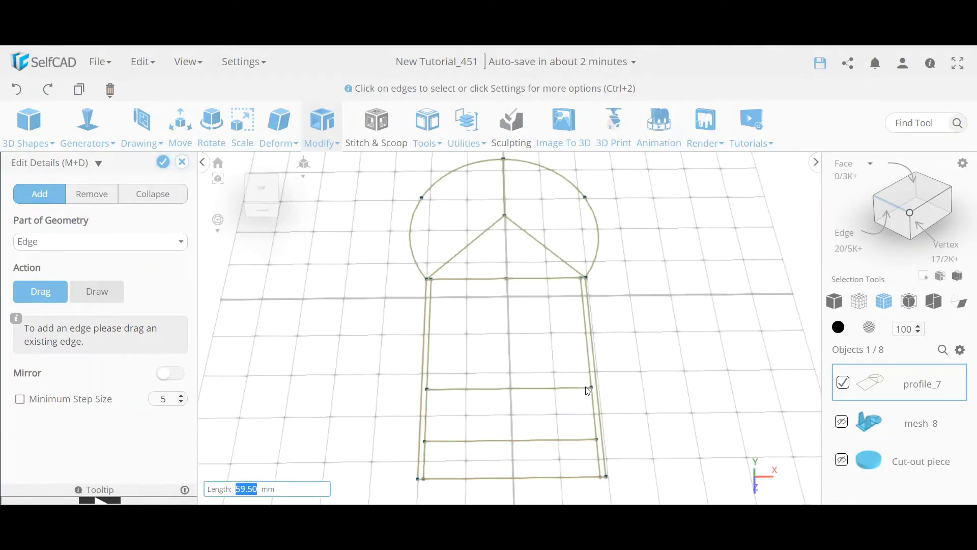
pyautogui.write('120')
pyautogui.press('Return')
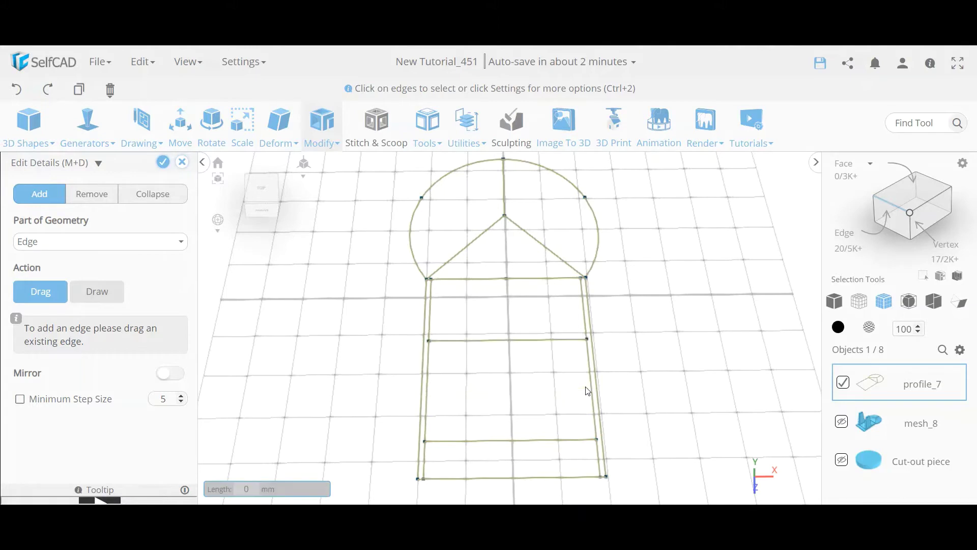
# - Add two vertical edges between the inner horizontal edges, offset 40 mm inward from the right and left inner side edges
pyautogui.moveTo(593, 391); pyautogui.dragTo(574, 393)
pyautogui.write('40')
pyautogui.press('Return')
pyautogui.moveTo(427, 410); pyautogui.dragTo(441, 410)
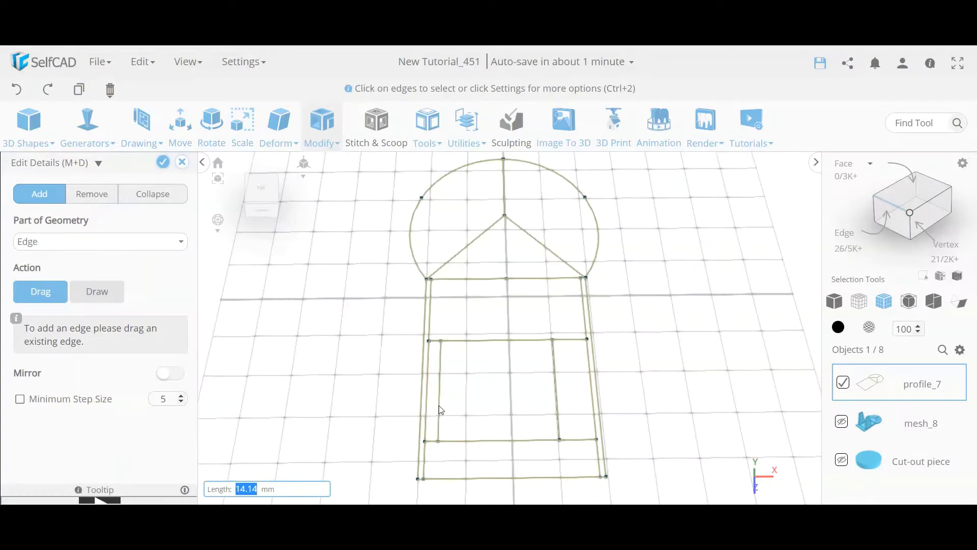
pyautogui.write('40')
pyautogui.press('Return')
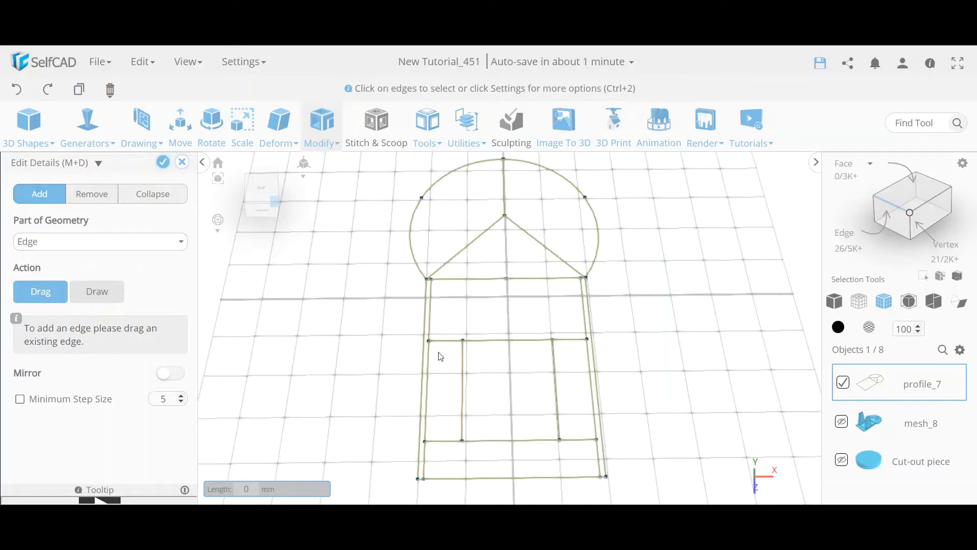
# - Apply the edge edits and fill all regions of the profile with Fill Polygons
pyautogui.scroll(2, 429, 324)
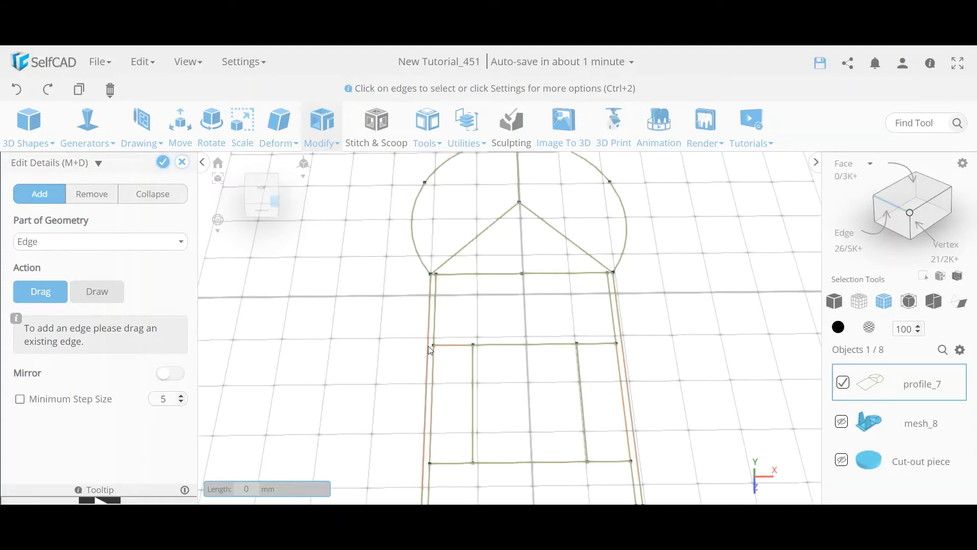
pyautogui.scroll(-1, 514, 428)
pyautogui.scroll(4, 520, 394)
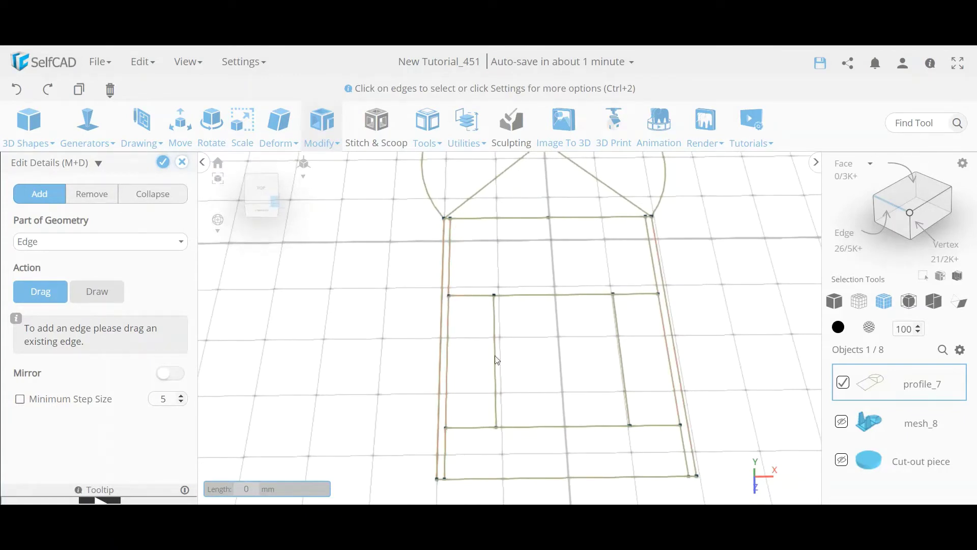
pyautogui.scroll(-3, 611, 342)
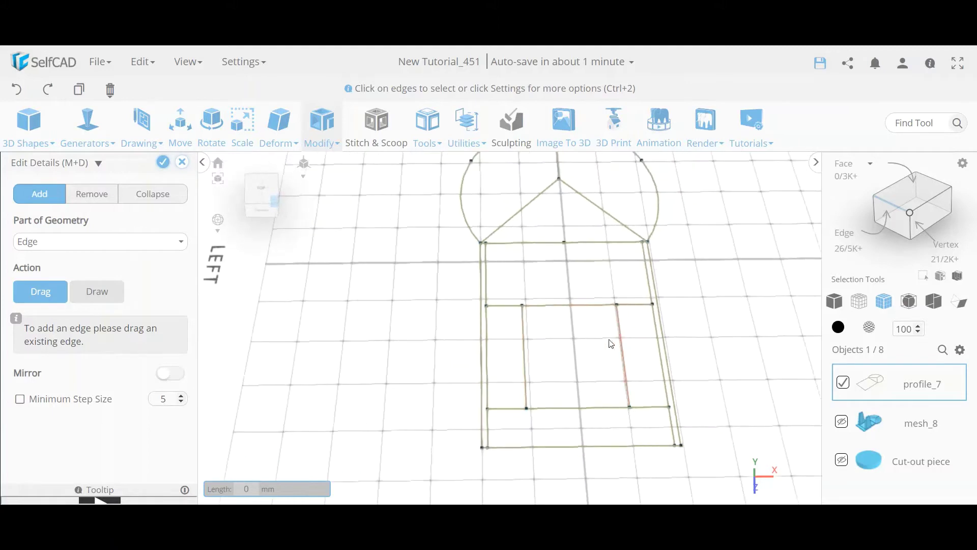
pyautogui.click(163, 163)
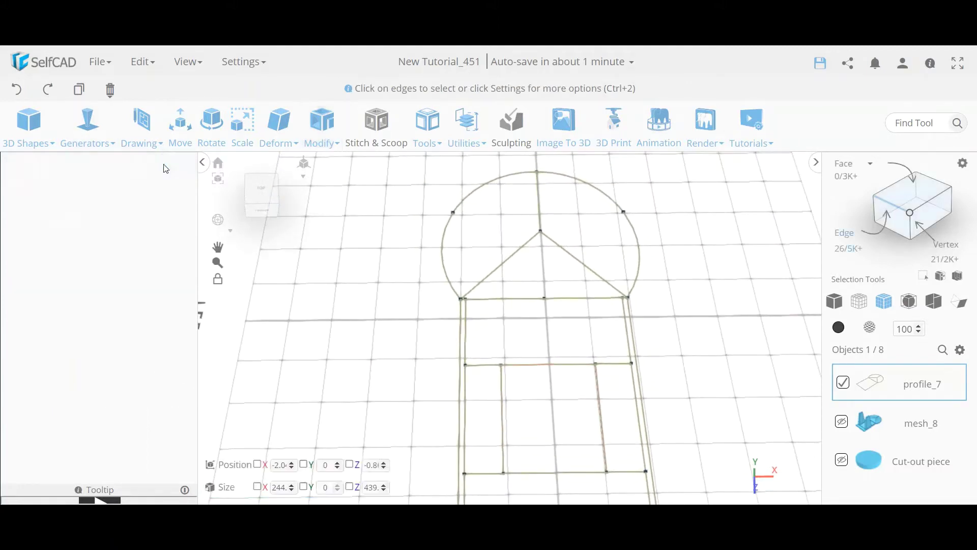
pyautogui.click(421, 139)
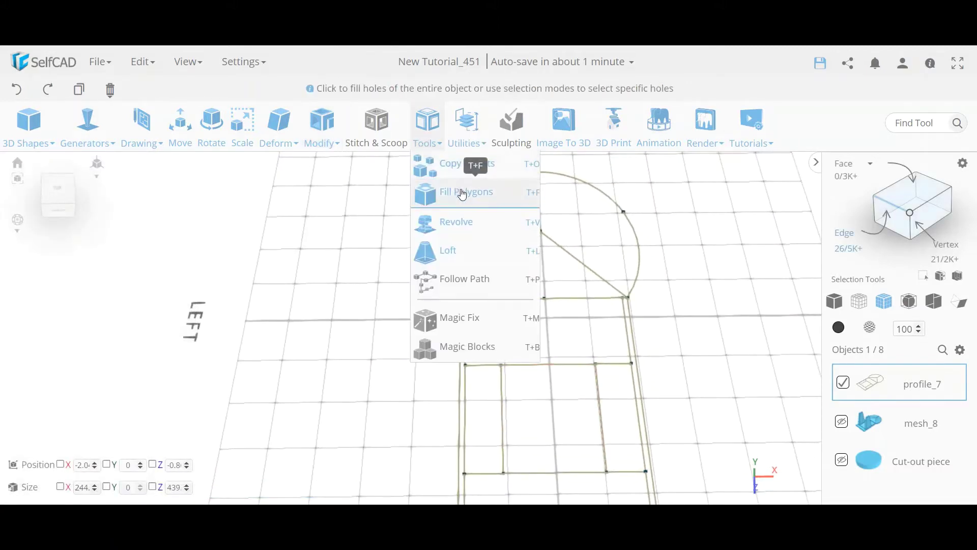
pyautogui.click(429, 192)
pyautogui.click(163, 162)
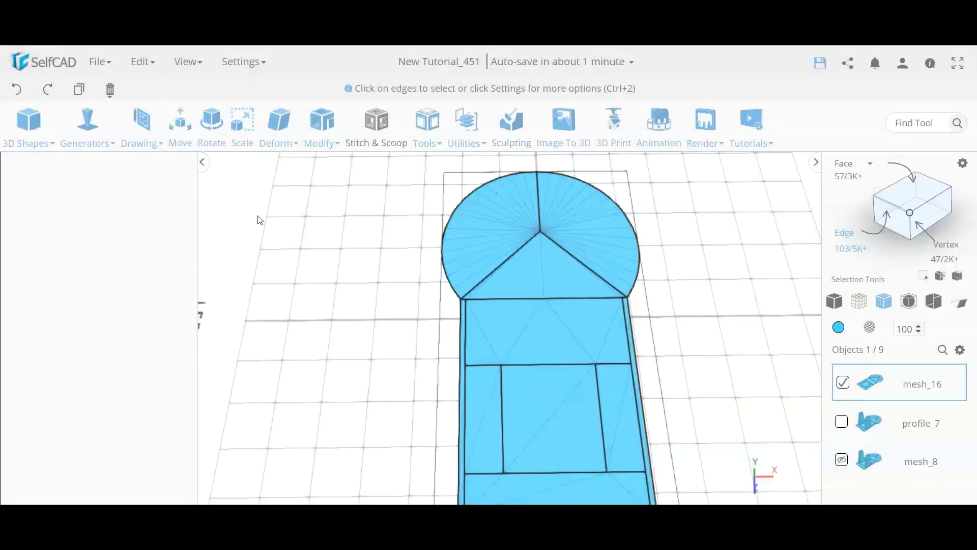
# - With Edit Details, remove the vertical edge inside the head's triangle and several triangulation edges in the left circular sector
pyautogui.click(321, 140)
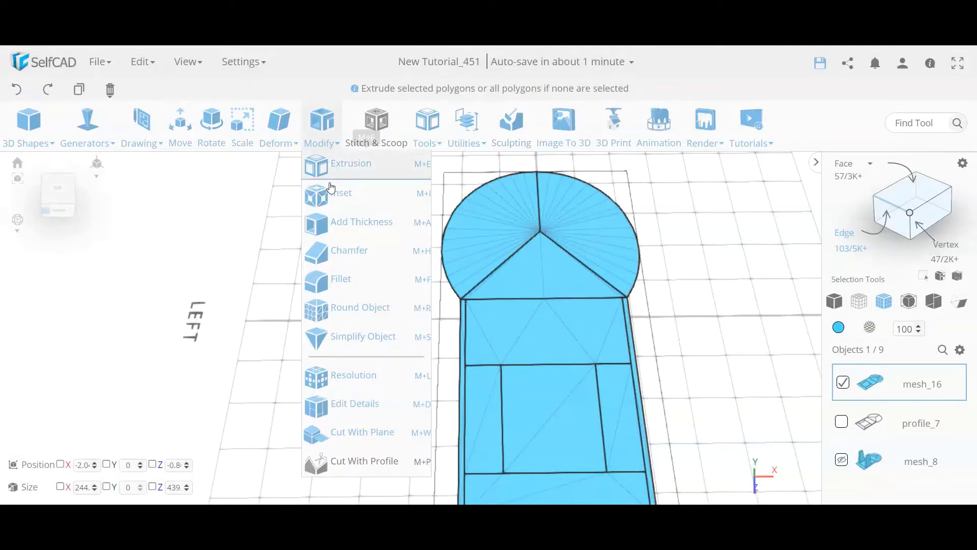
pyautogui.click(371, 404)
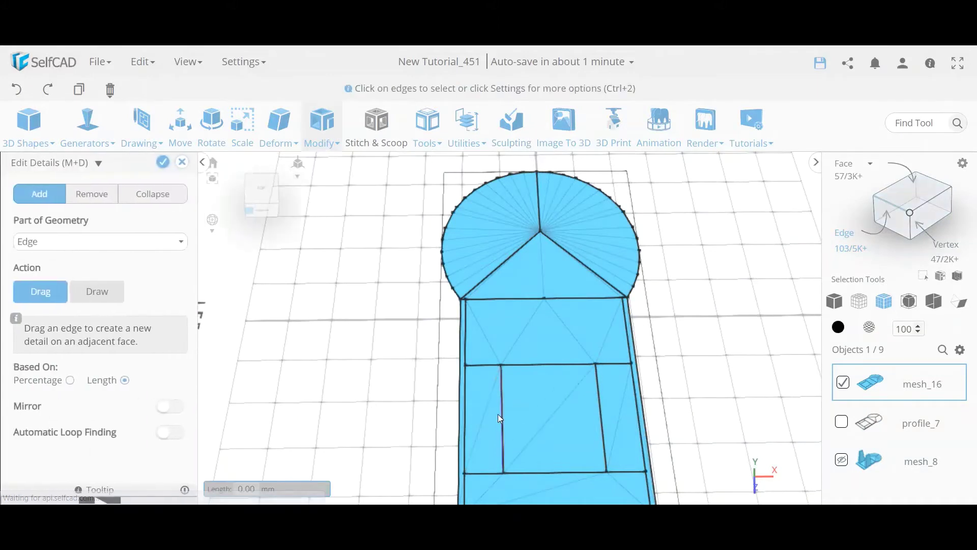
pyautogui.click(96, 194)
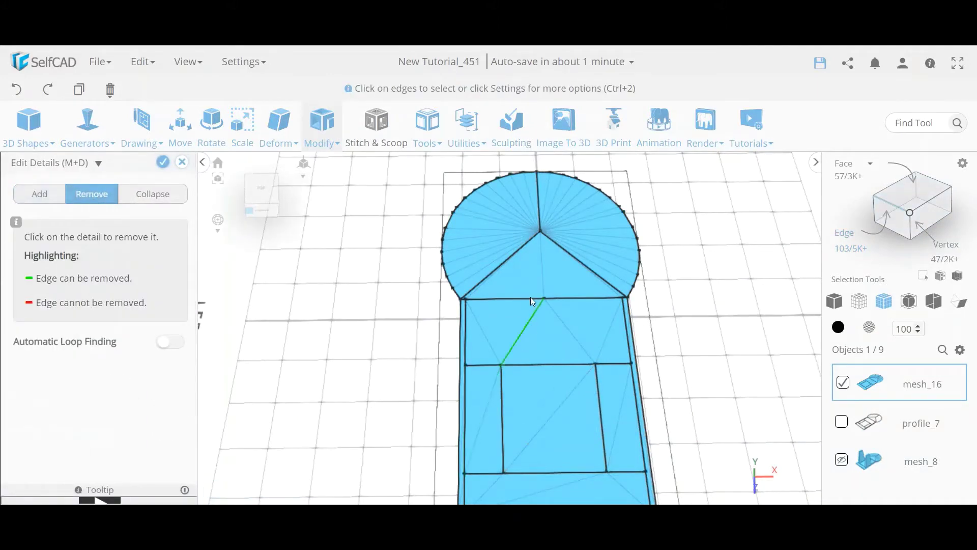
pyautogui.click(543, 273)
pyautogui.scroll(2, 526, 327)
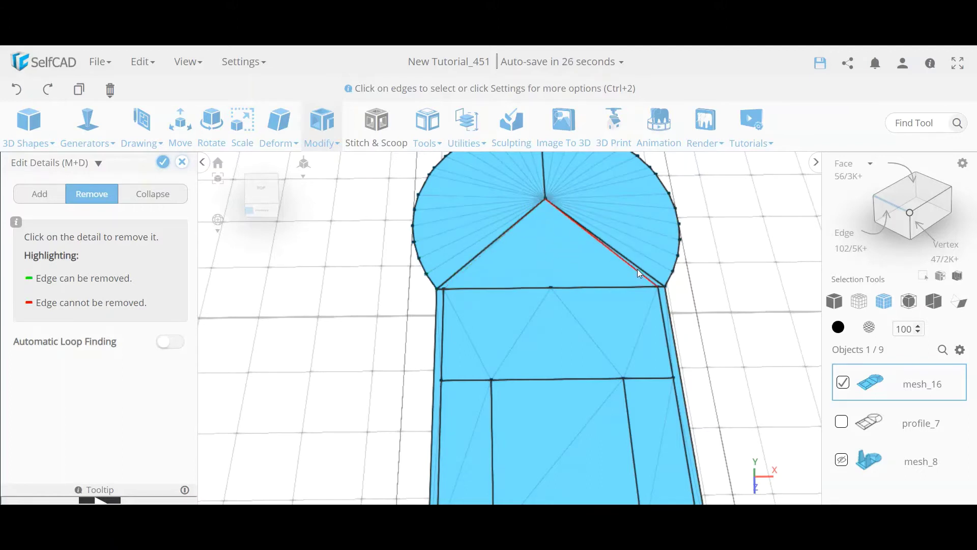
pyautogui.click(444, 291)
pyautogui.click(437, 198)
pyautogui.click(444, 217)
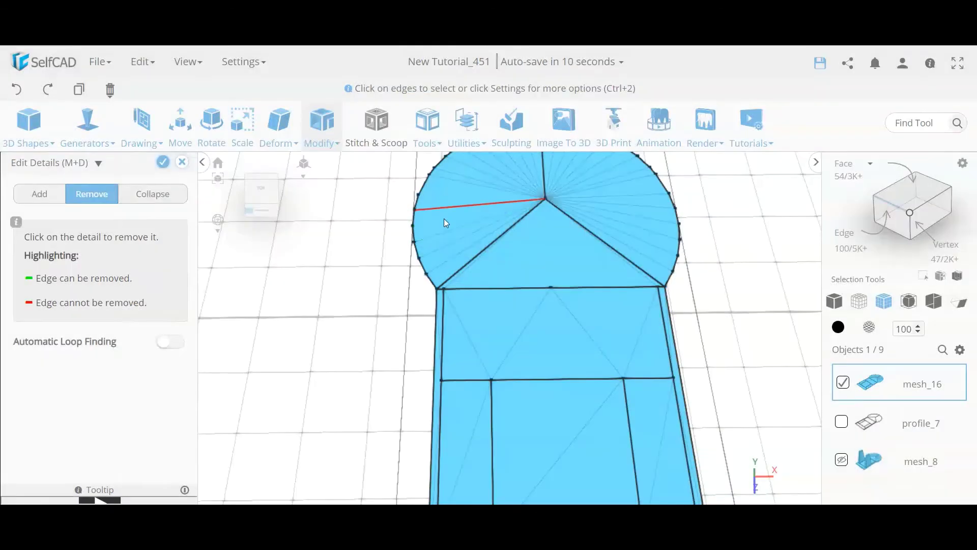
pyautogui.click(459, 236)
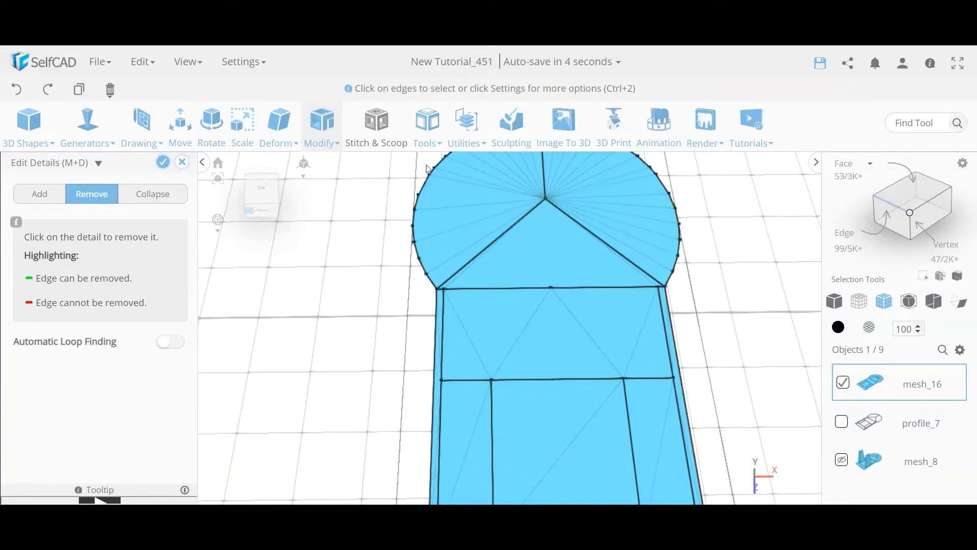
# - Remove the diagonal left of centre in the panel below the head, and undo the additional removal of the panel's right diagonal
pyautogui.moveTo(749, 322); pyautogui.dragTo(699, 299, button='right')
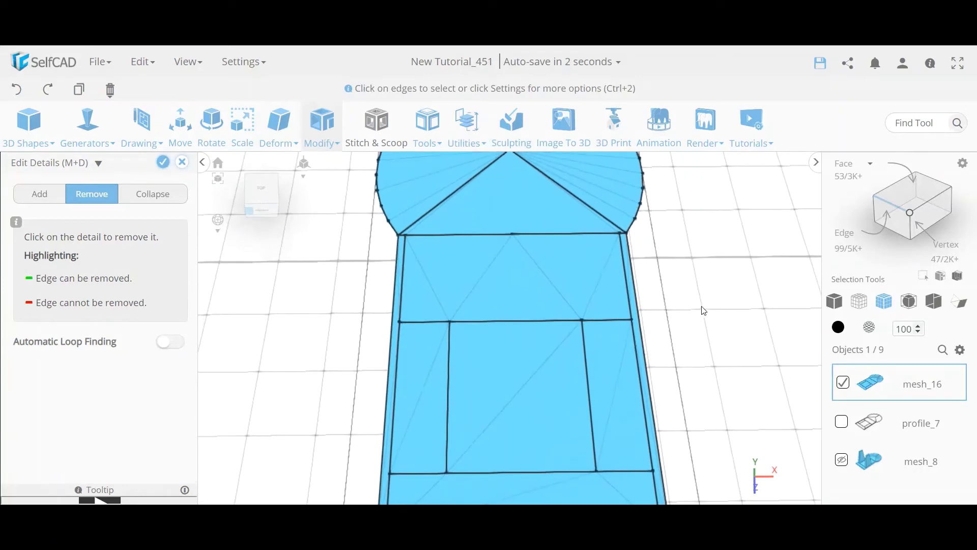
pyautogui.click(603, 279)
pyautogui.click(492, 265)
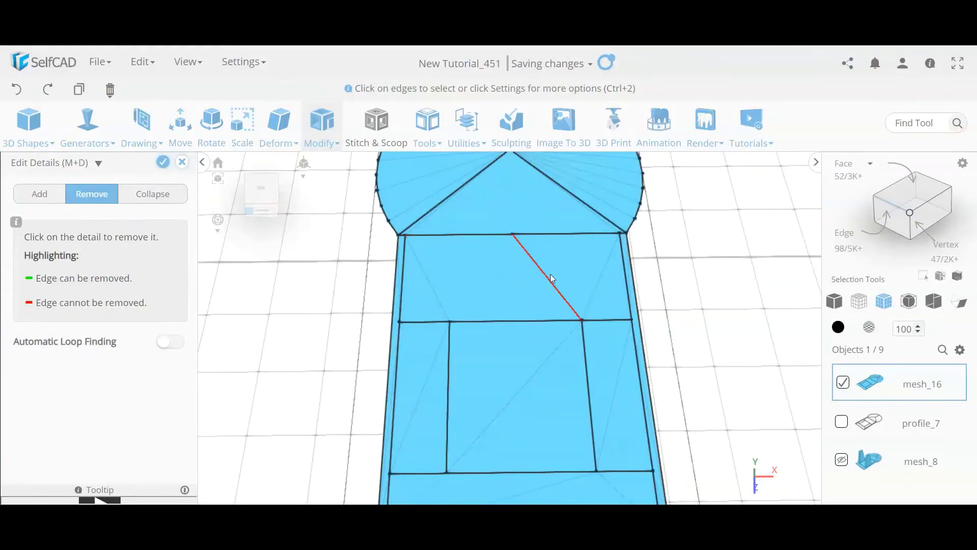
pyautogui.click(604, 282)
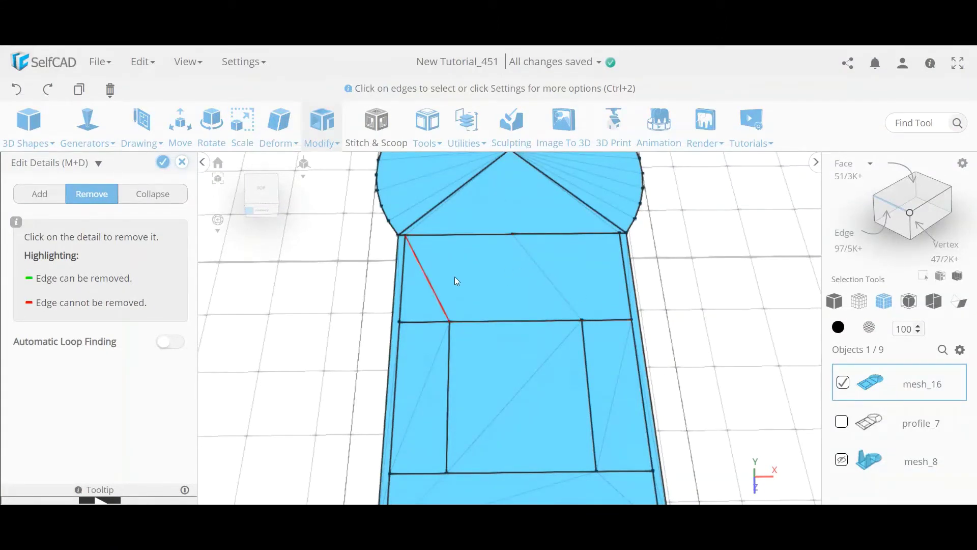
pyautogui.click(16, 91)
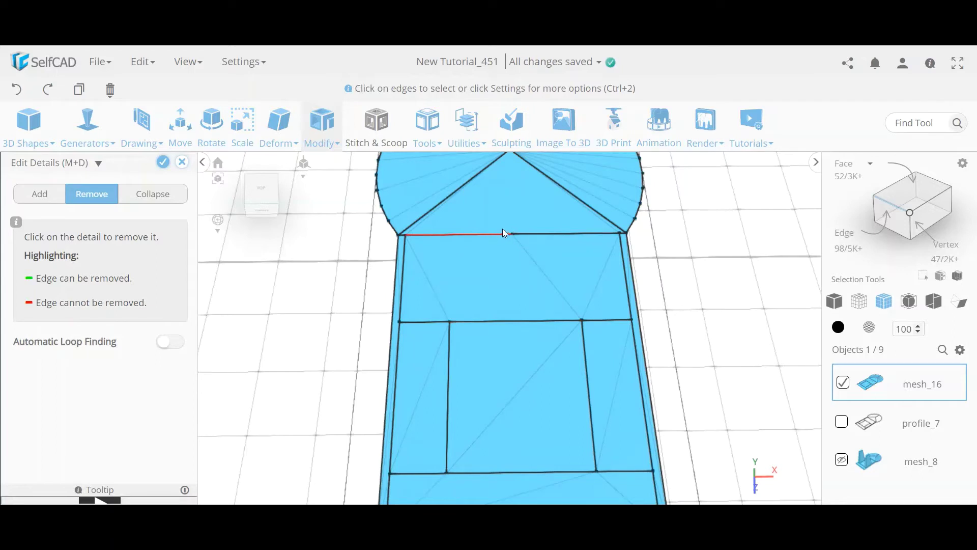
# - Collapse the middle vertex on the edge below the head's triangle into the right inner corner vertex
pyautogui.click(172, 197)
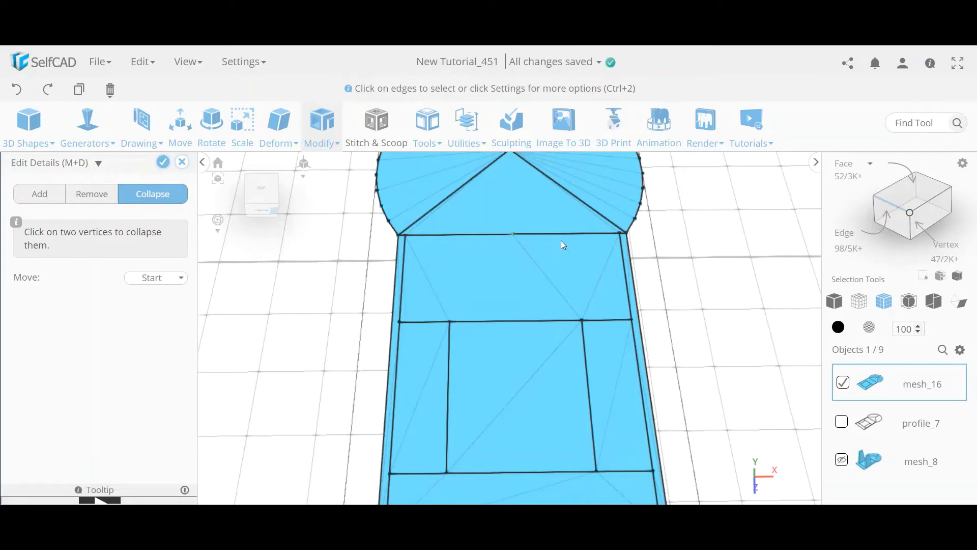
pyautogui.click(620, 232)
pyautogui.scroll(3, 442, 236)
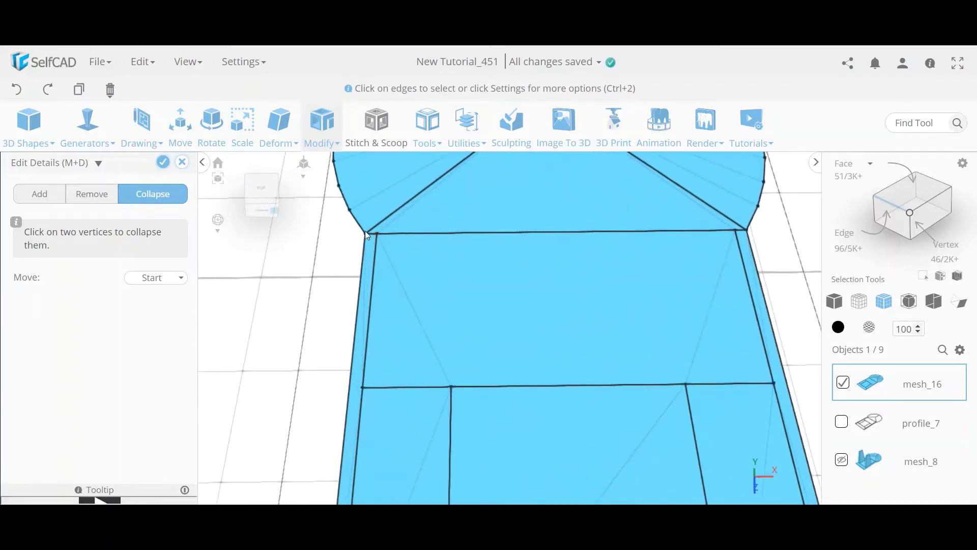
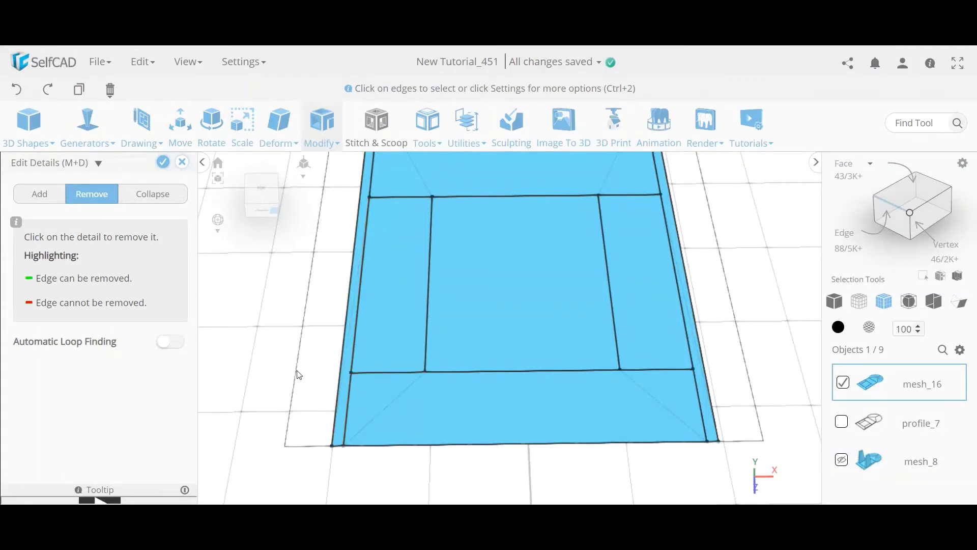
# - Draw a short edge across the narrow left strip, in line with the lower inner horizontal edge
pyautogui.click(39, 194)
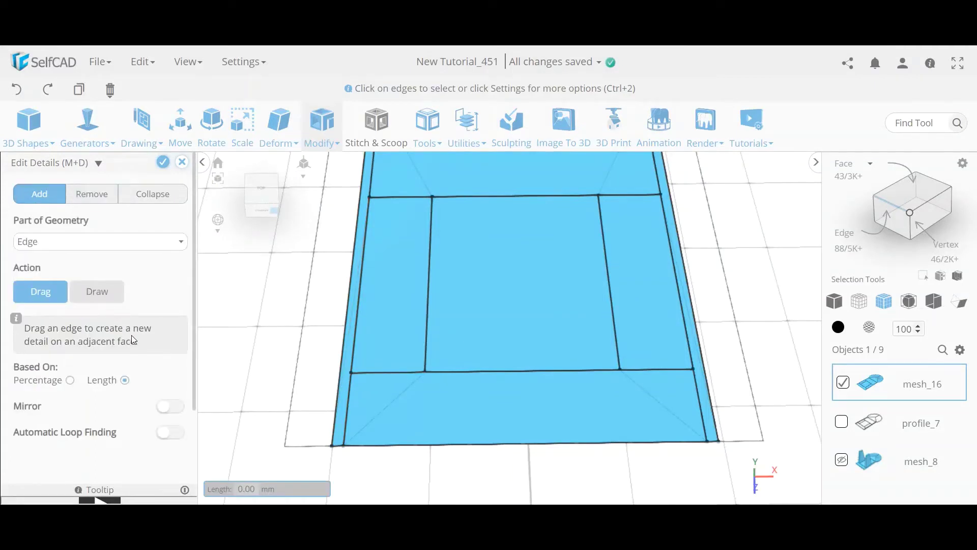
pyautogui.click(97, 292)
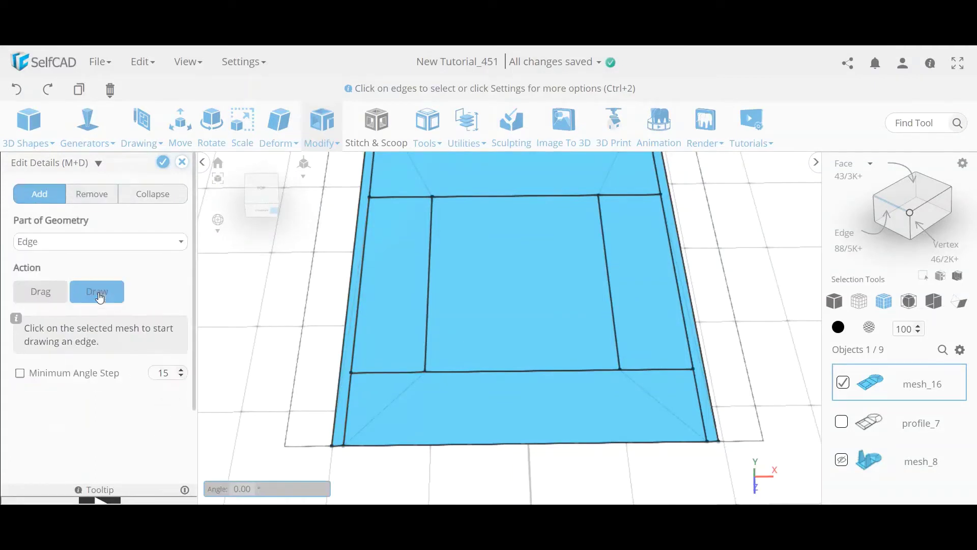
pyautogui.click(340, 373)
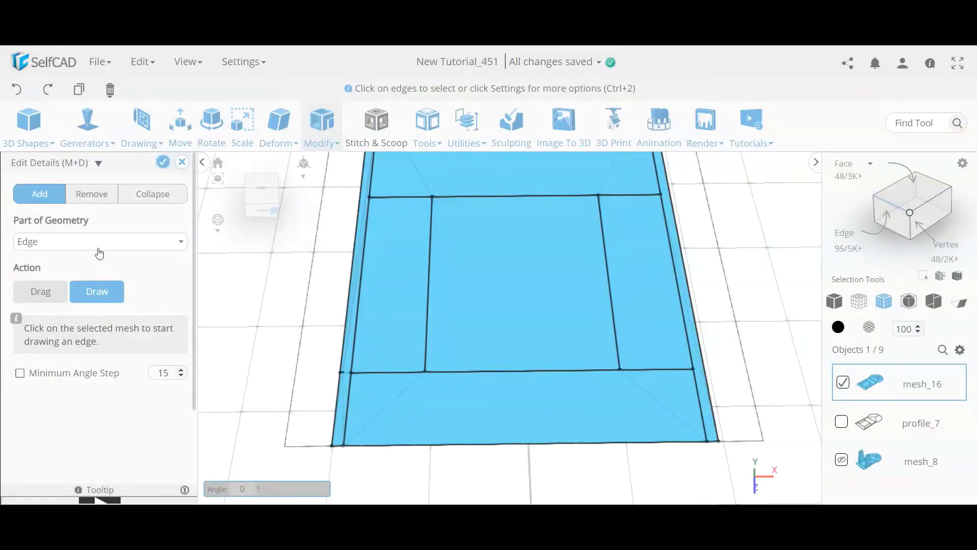
# - Remove the stray diagonals around the left strip's lower cross edge and collapse its extra vertex into the inner side edge's junction
pyautogui.click(92, 194)
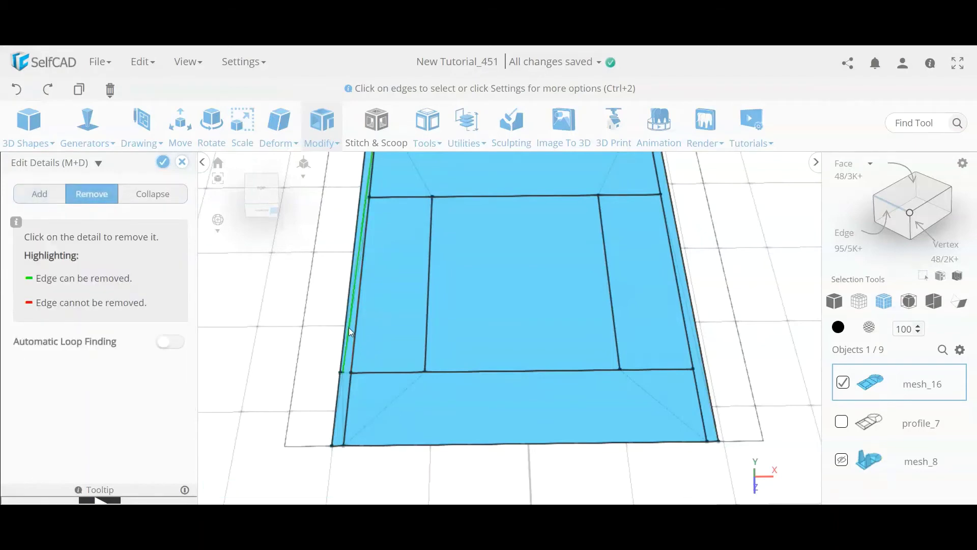
pyautogui.click(350, 329)
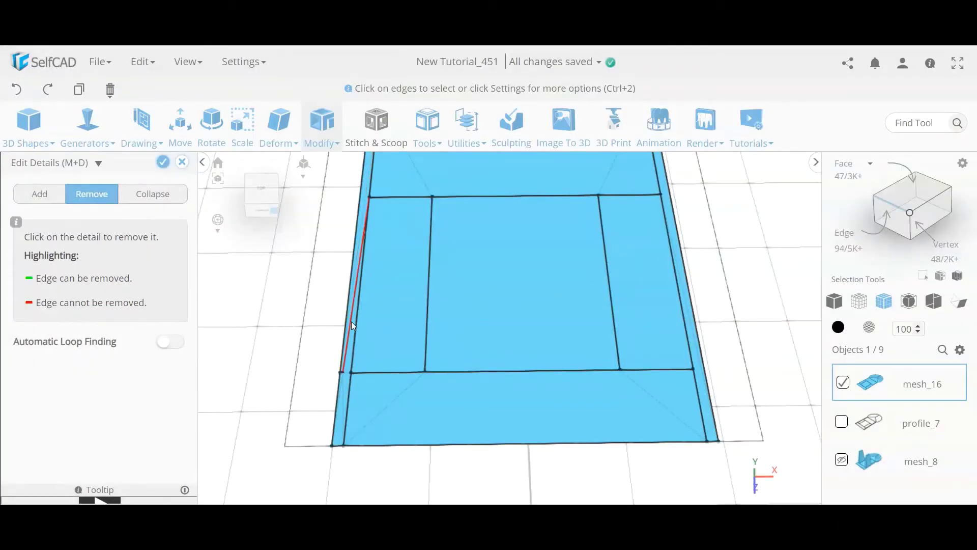
pyautogui.click(153, 193)
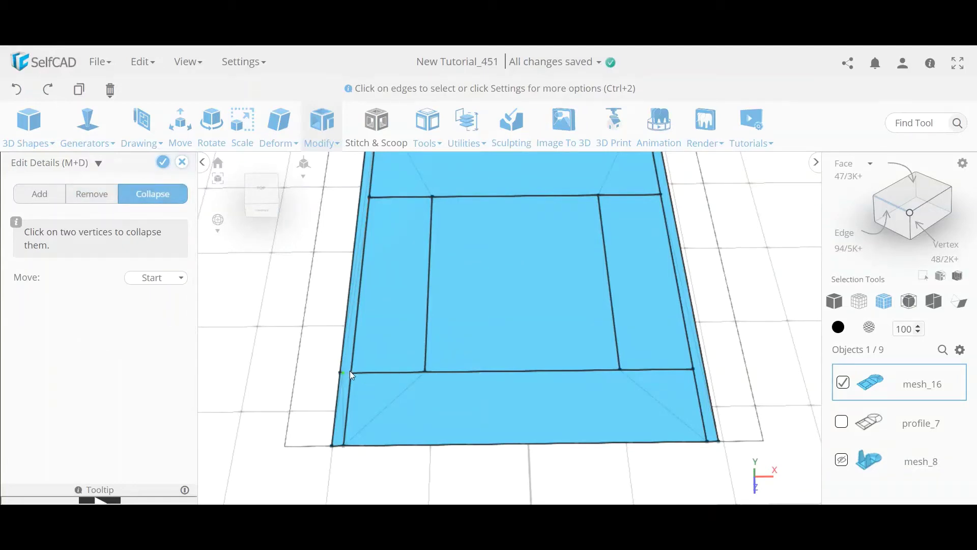
pyautogui.click(350, 374)
pyautogui.scroll(2, 352, 327)
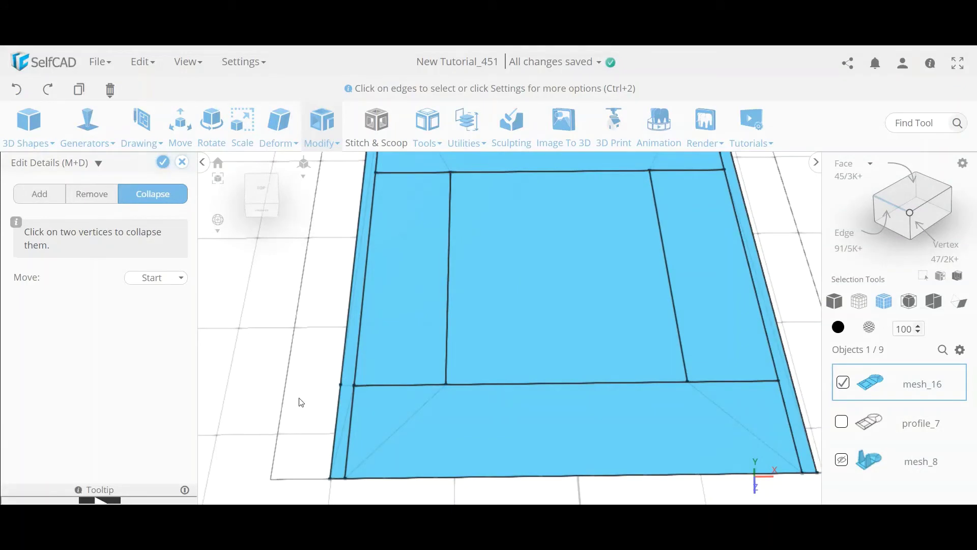
pyautogui.click(100, 198)
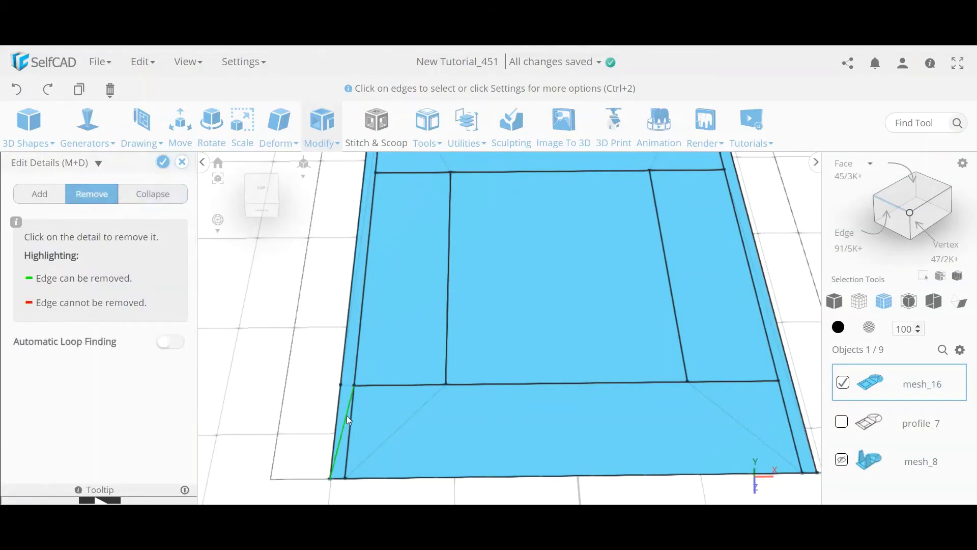
pyautogui.click(347, 416)
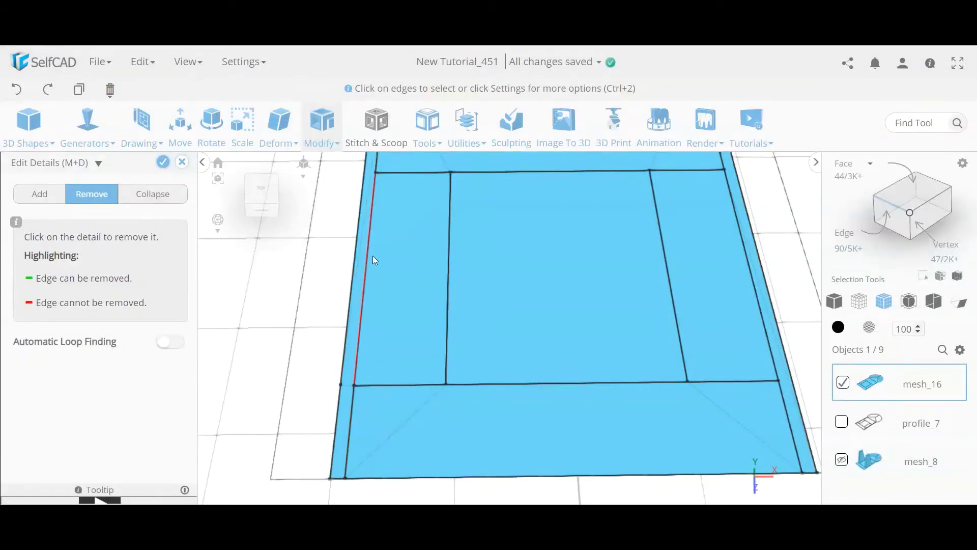
# - Draw a short edge across the narrow left strip, in line with the upper inner horizontal edge
pyautogui.moveTo(296, 308); pyautogui.dragTo(314, 395)
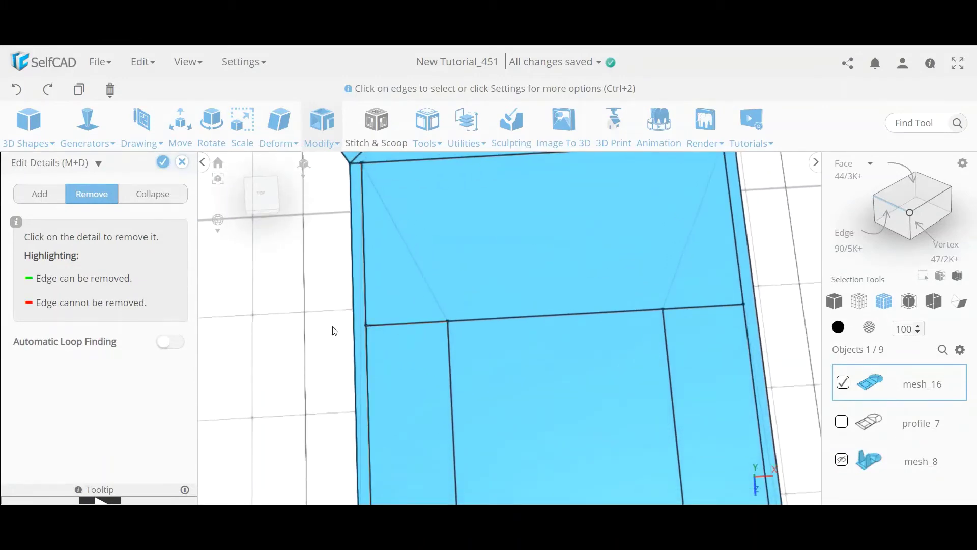
pyautogui.click(43, 198)
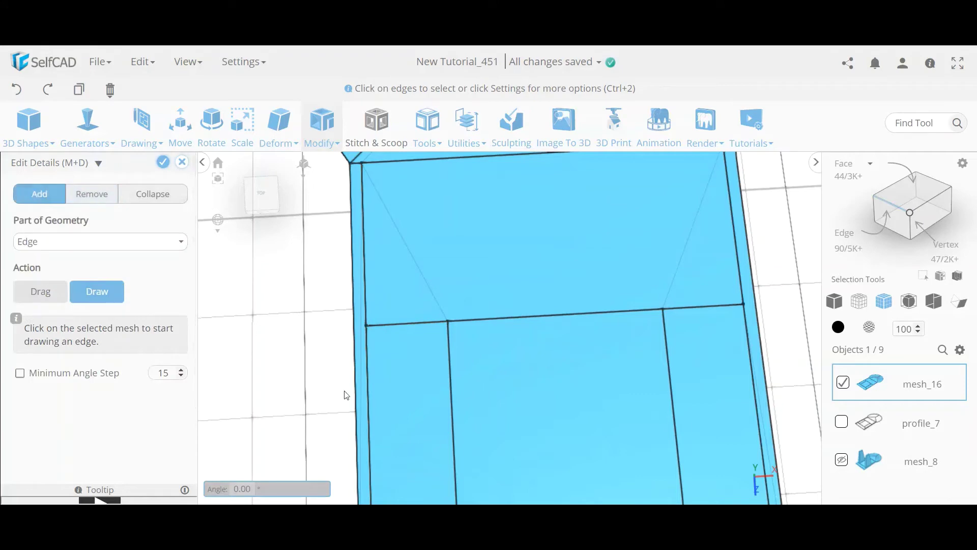
pyautogui.click(357, 325)
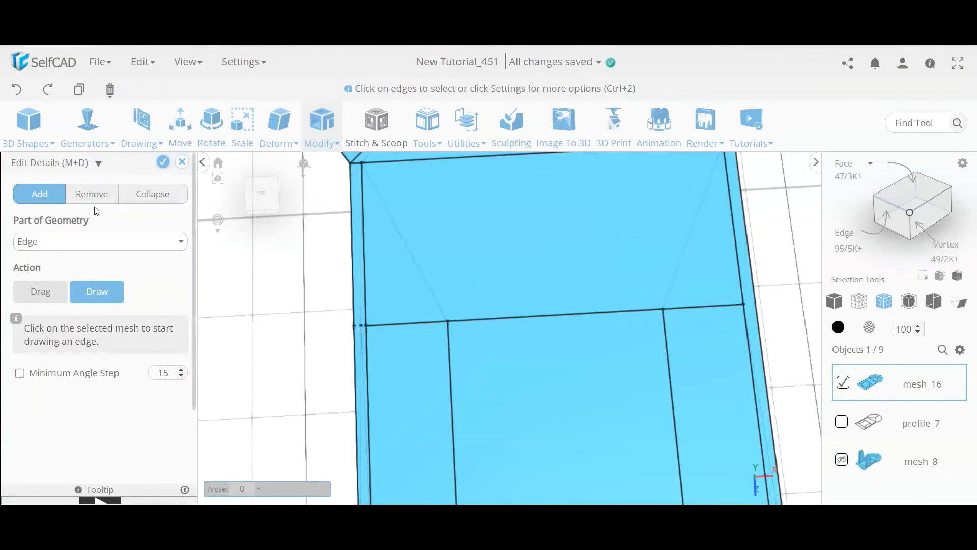
# - Remove the stray diagonal below the narrow left strip's upper cross edge and collapse its extra middle vertex, undoing the mistaken outer vertex collapse
pyautogui.click(92, 199)
pyautogui.click(362, 341)
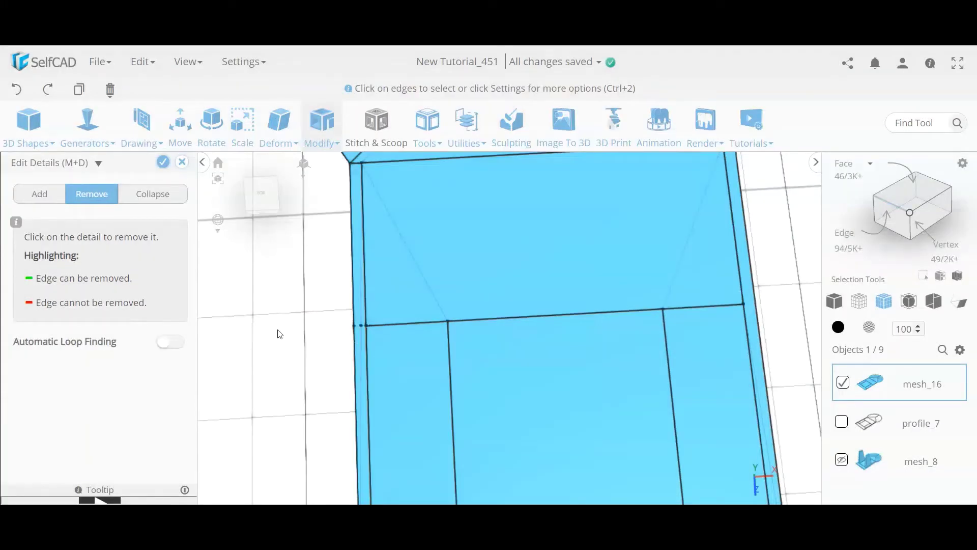
pyautogui.click(157, 194)
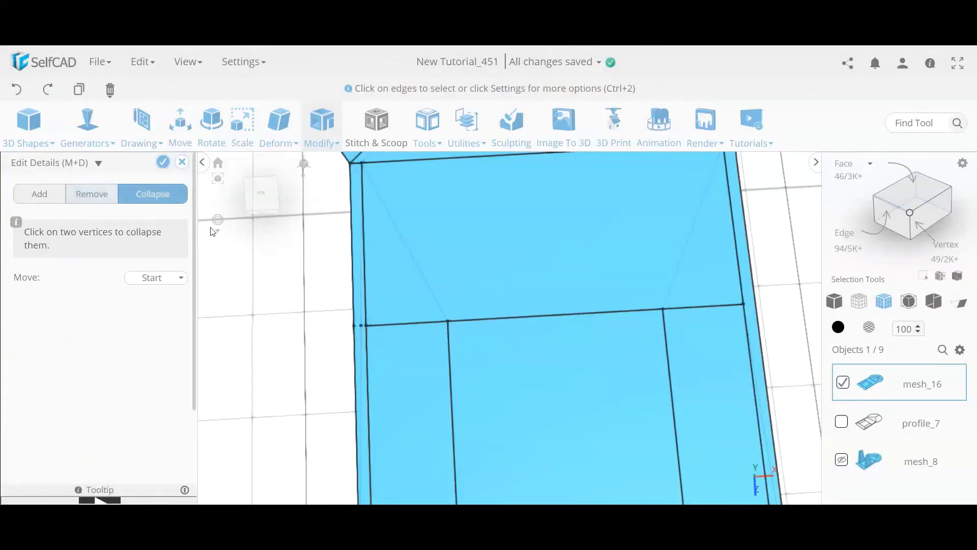
pyautogui.click(362, 325)
pyautogui.click(355, 326)
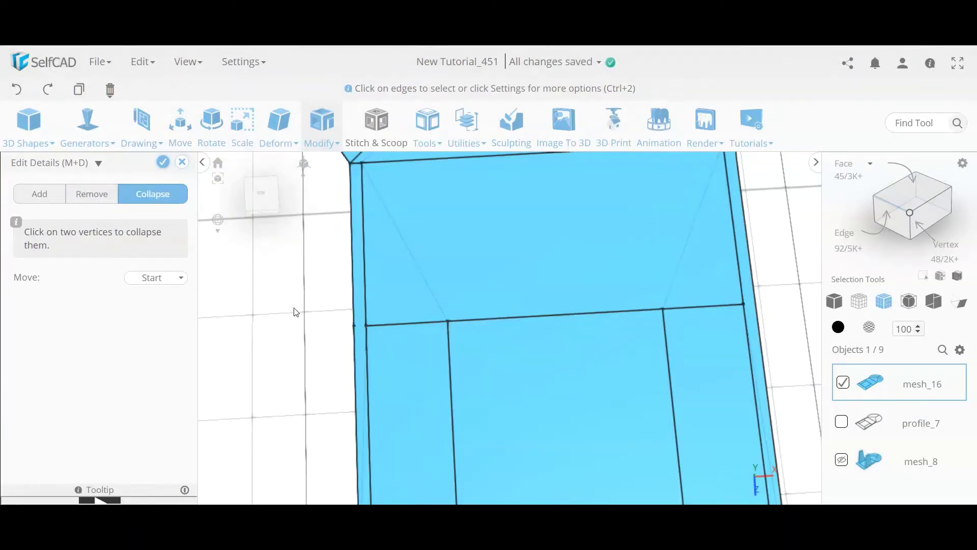
pyautogui.click(367, 324)
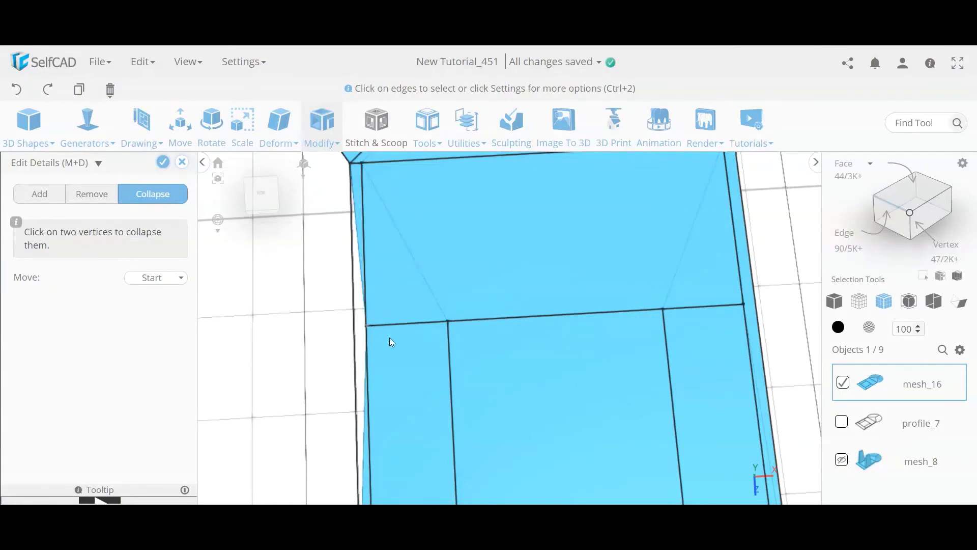
pyautogui.click(17, 90)
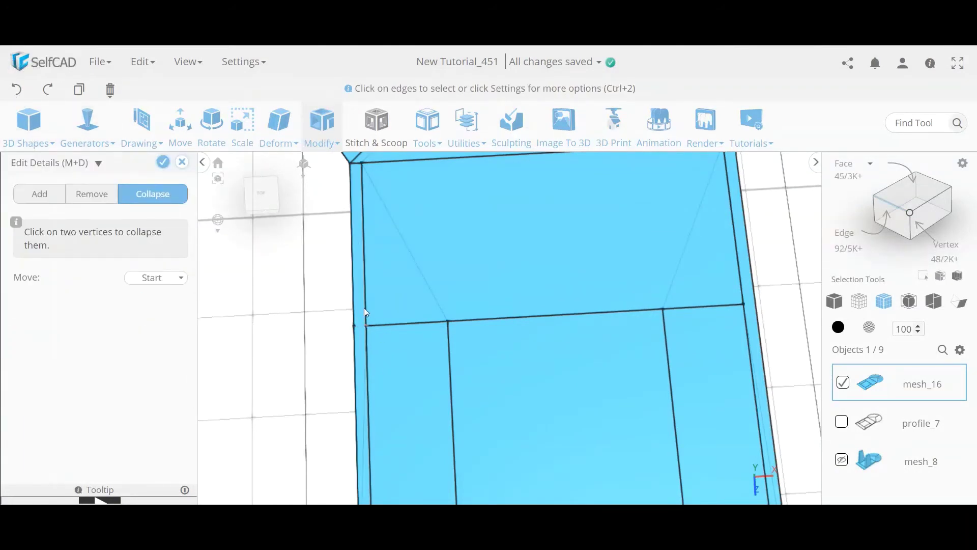
# - Remove the diagonal in the left strip between its two cross edges and apply the Edit Details changes
pyautogui.moveTo(278, 394); pyautogui.dragTo(296, 350)
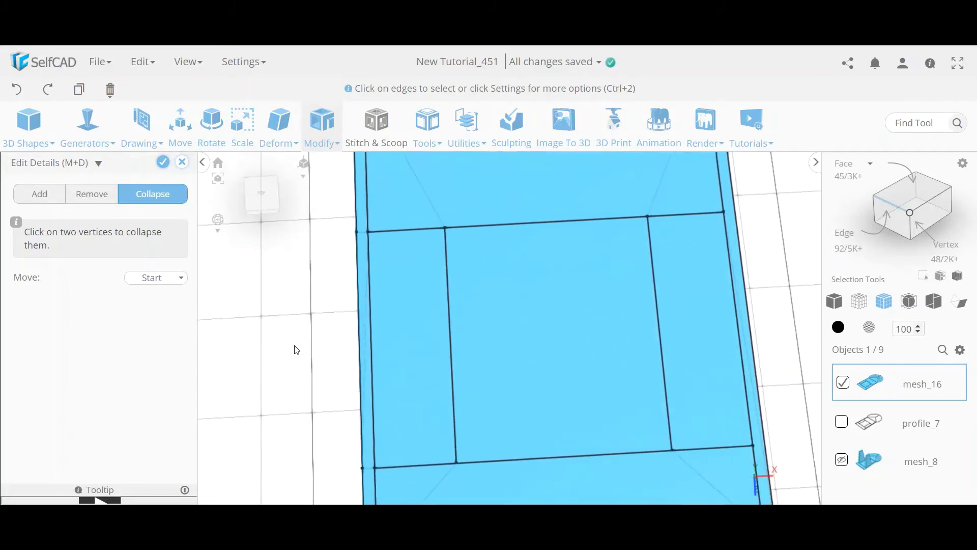
pyautogui.click(91, 194)
pyautogui.click(364, 324)
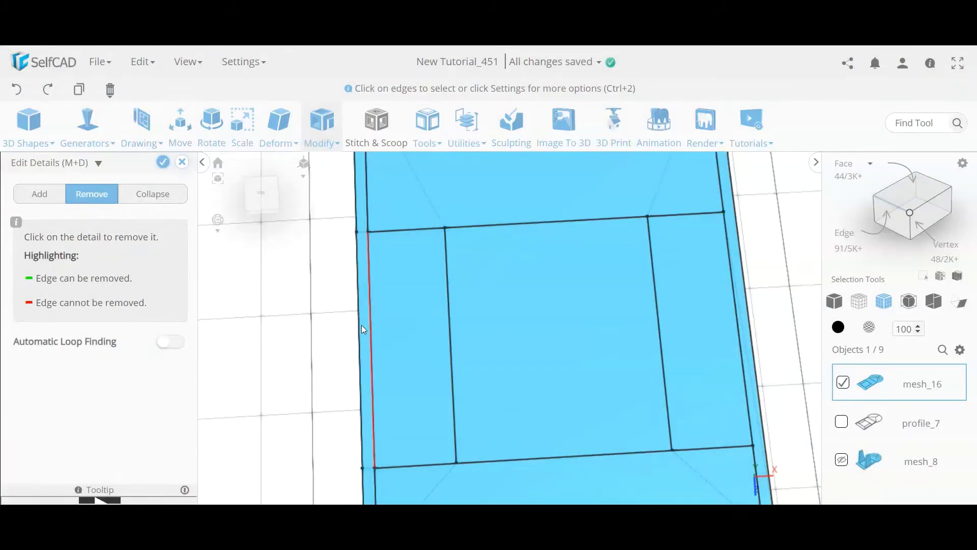
pyautogui.moveTo(278, 405); pyautogui.dragTo(249, 397)
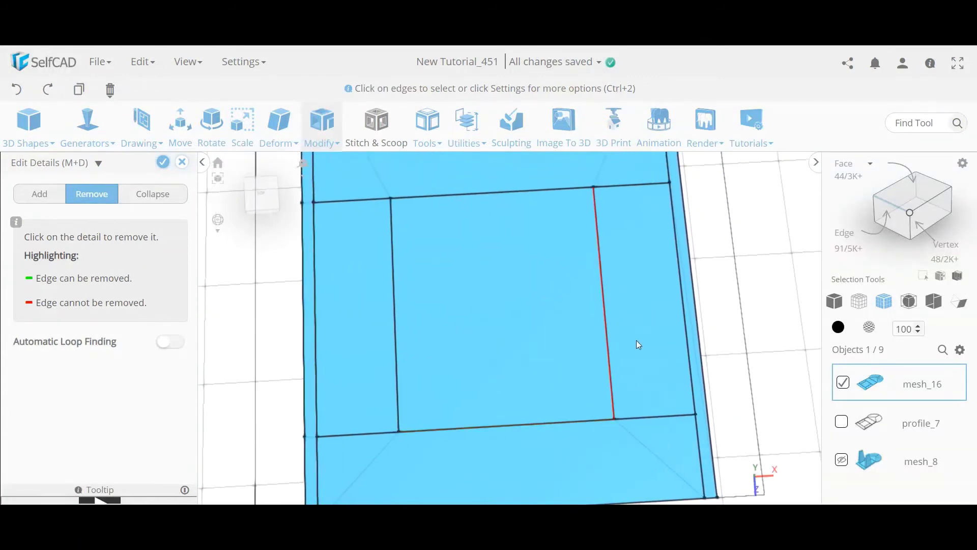
pyautogui.moveTo(636, 339)
pyautogui.mouseDown()
pyautogui.moveTo(697, 305)
pyautogui.moveTo(719, 383)
pyautogui.moveTo(631, 352)
pyautogui.mouseUp()
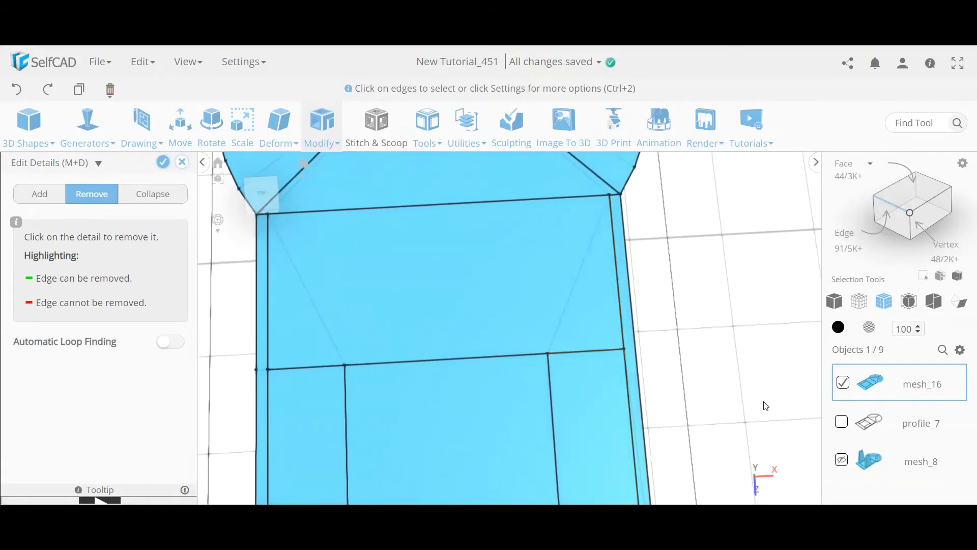
pyautogui.moveTo(764, 404); pyautogui.dragTo(698, 452)
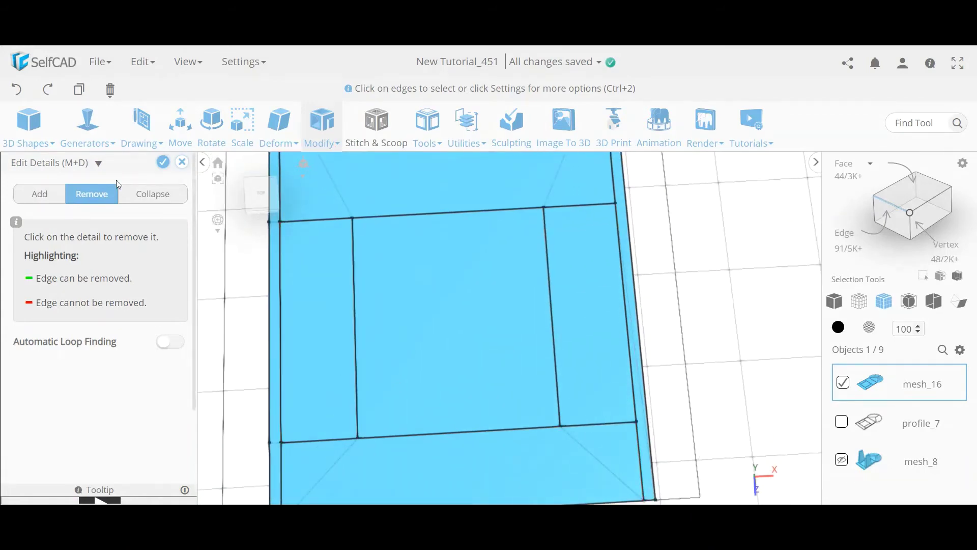
pyautogui.click(162, 164)
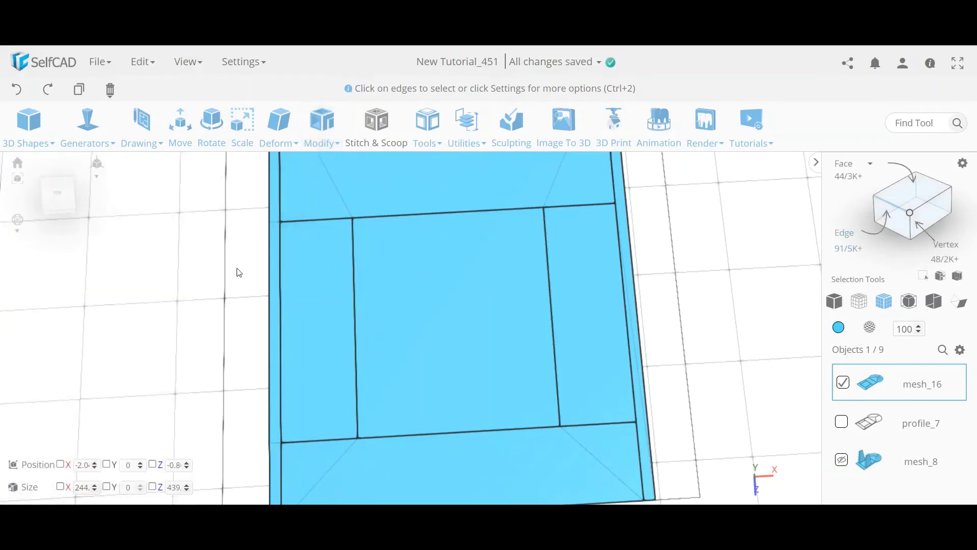
# - Add a thickness of 15 to the flat base mesh
pyautogui.click(322, 125)
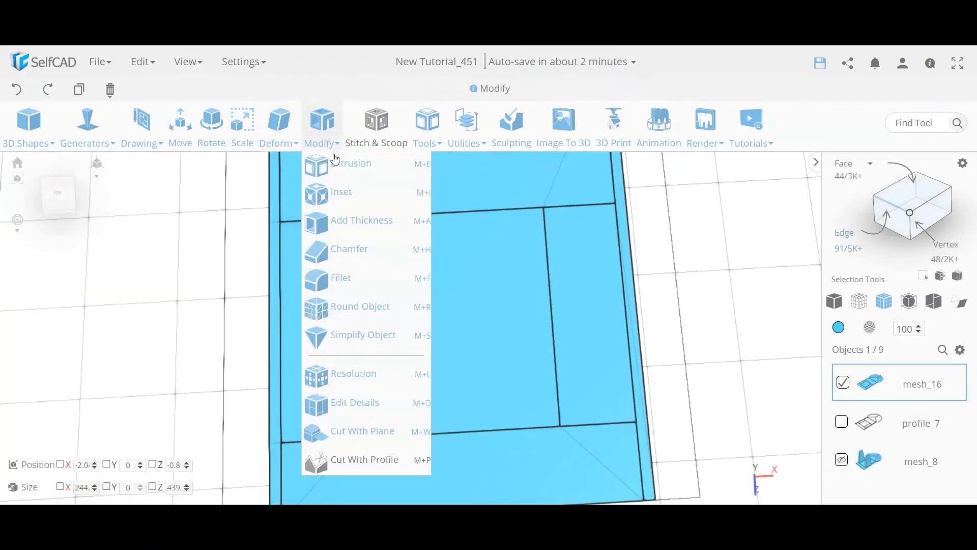
pyautogui.click(380, 222)
pyautogui.click(162, 164)
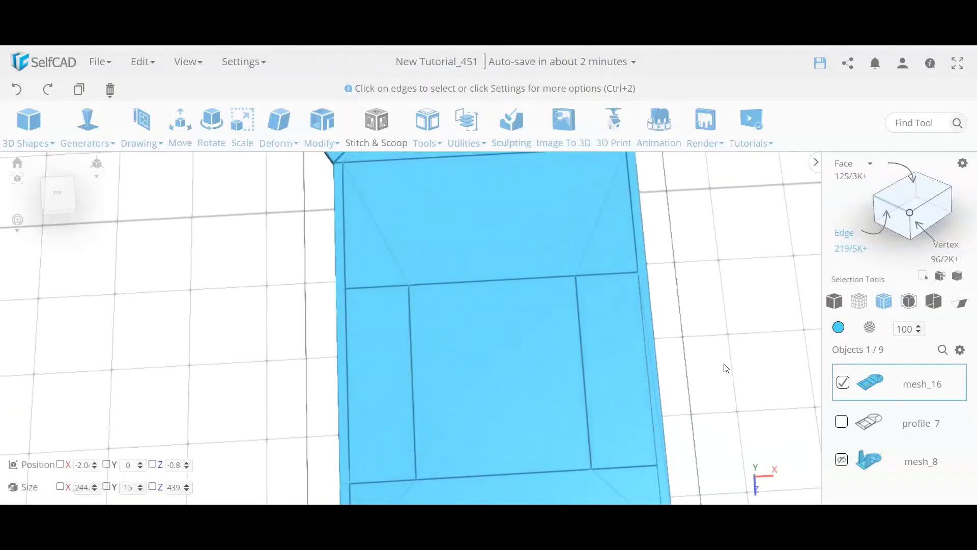
# - Extrude the two rectangular side faces on the base's upper surface upward by 200
pyautogui.click(898, 194)
pyautogui.click(606, 366)
pyautogui.click(608, 370)
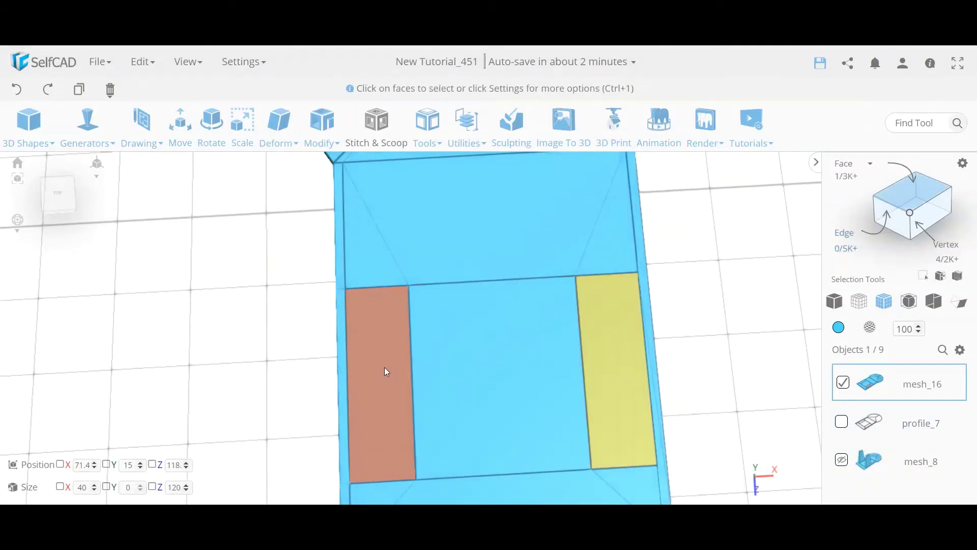
pyautogui.click(374, 368)
pyautogui.click(322, 124)
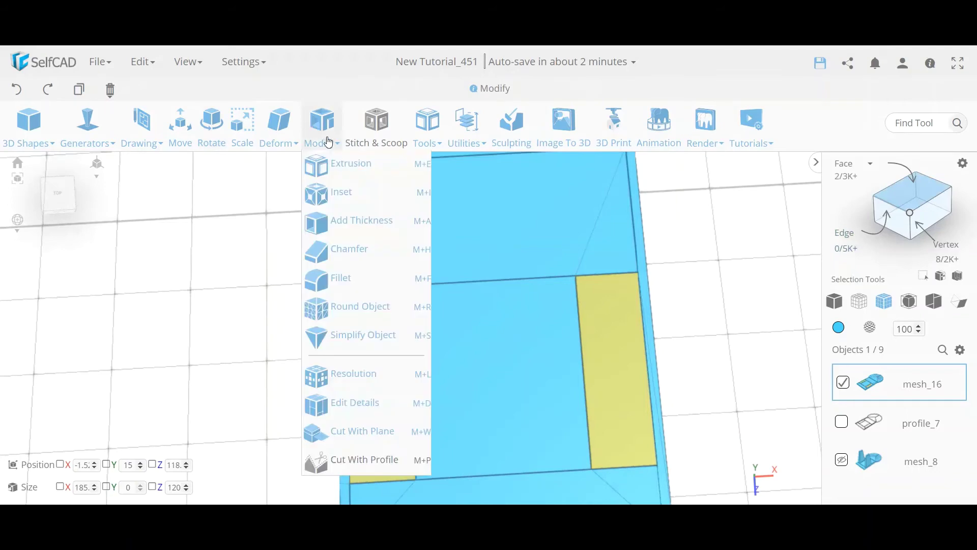
pyautogui.click(346, 163)
pyautogui.click(462, 345)
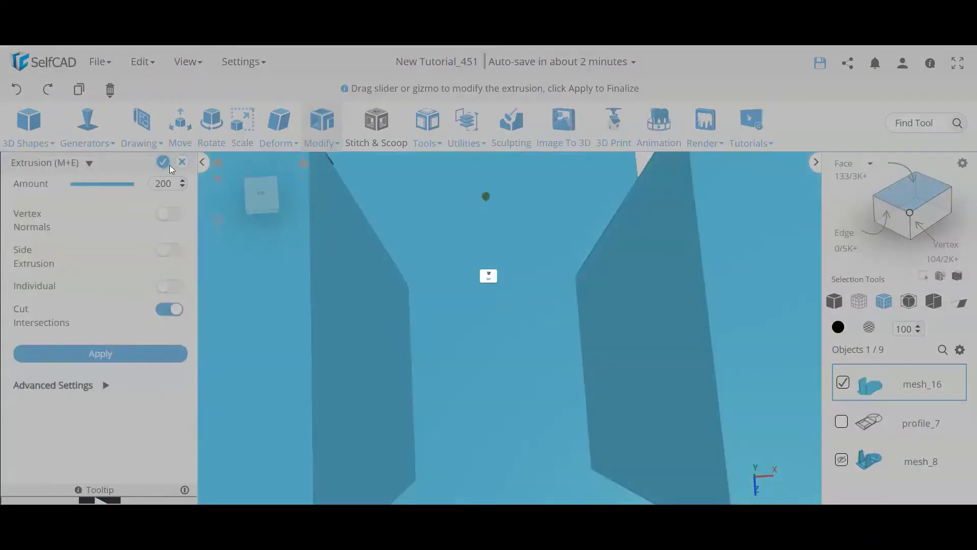
# - Scale the two pillars' top faces with Individual Transformation enabled, reducing each face to half its width along X
pyautogui.scroll(-10, 460, 340)
pyautogui.moveTo(266, 385); pyautogui.dragTo(367, 367, button='right')
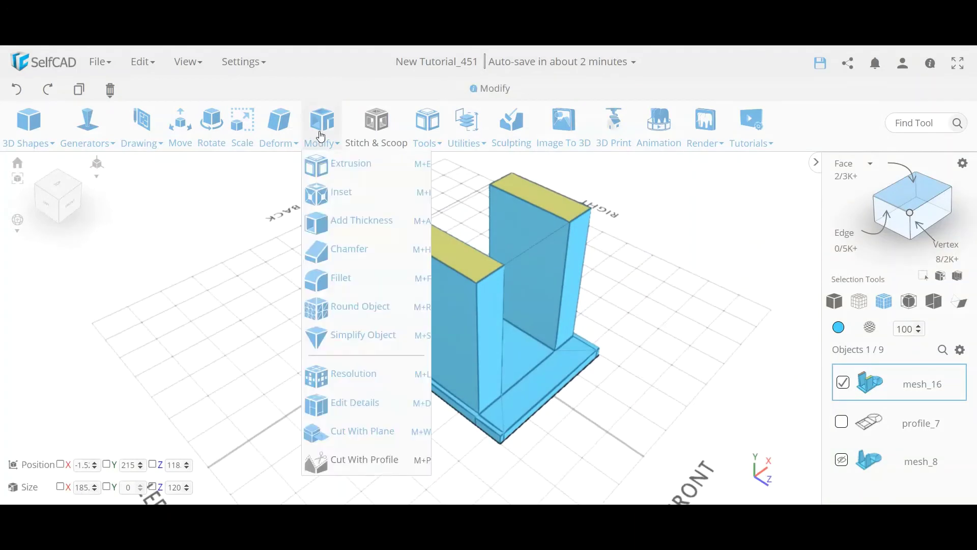
pyautogui.click(245, 130)
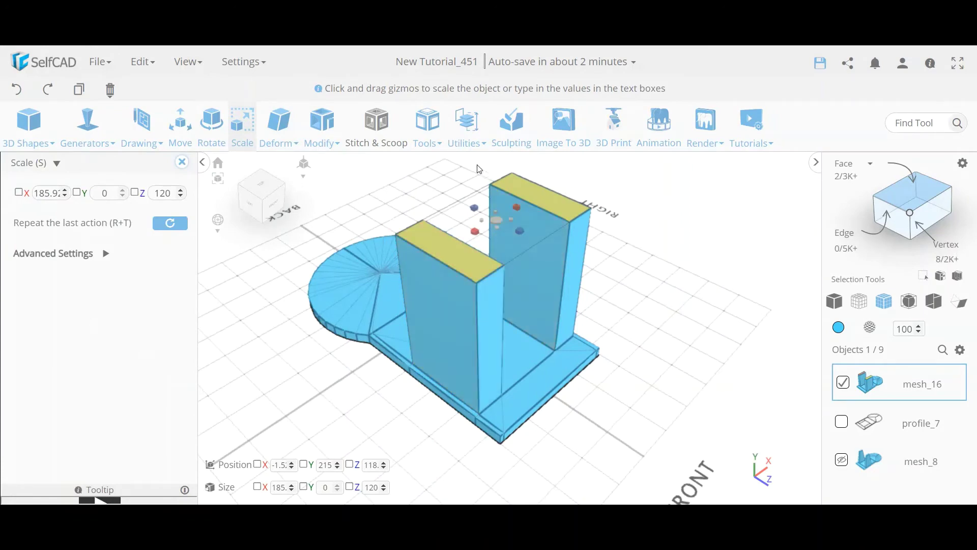
pyautogui.click(475, 261)
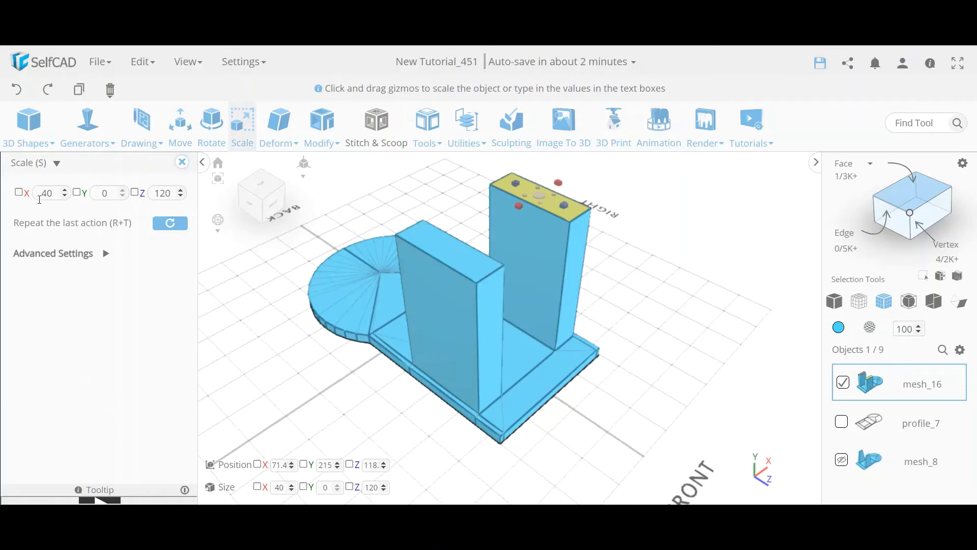
pyautogui.click(461, 265)
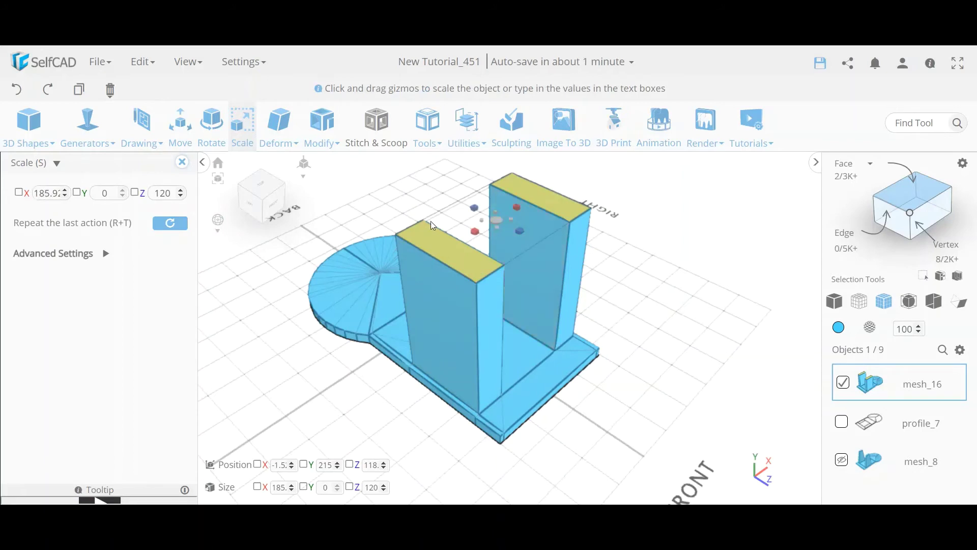
pyautogui.click(569, 206)
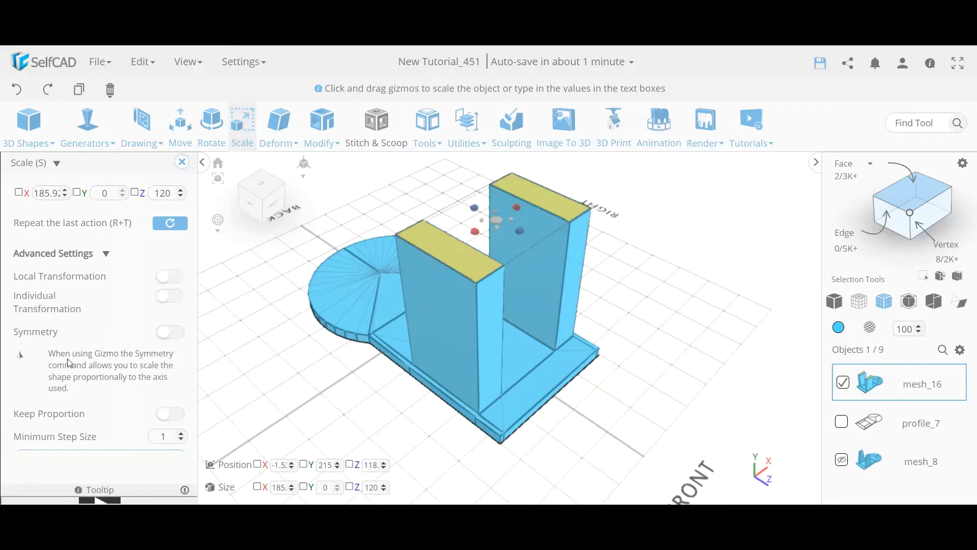
pyautogui.click(173, 300)
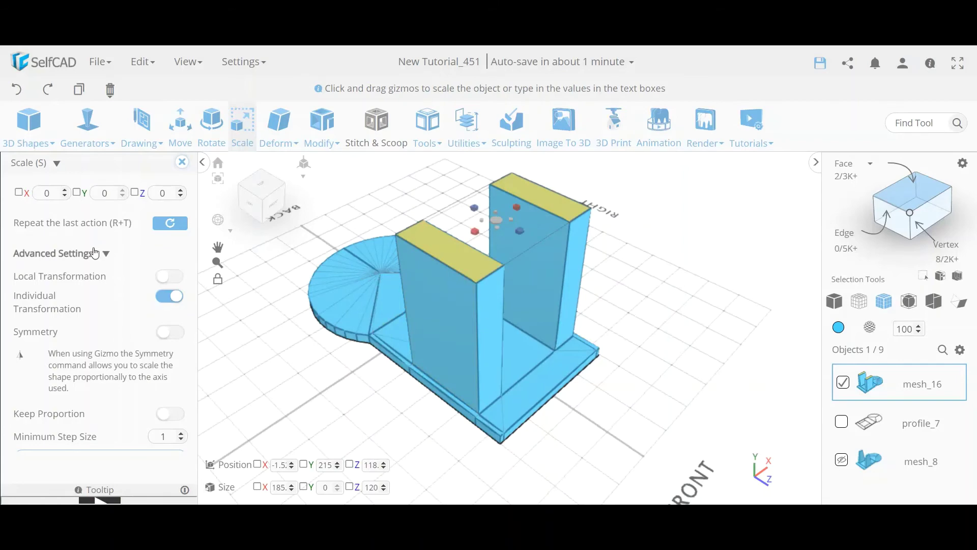
pyautogui.doubleClick(46, 193)
pyautogui.press('Return')
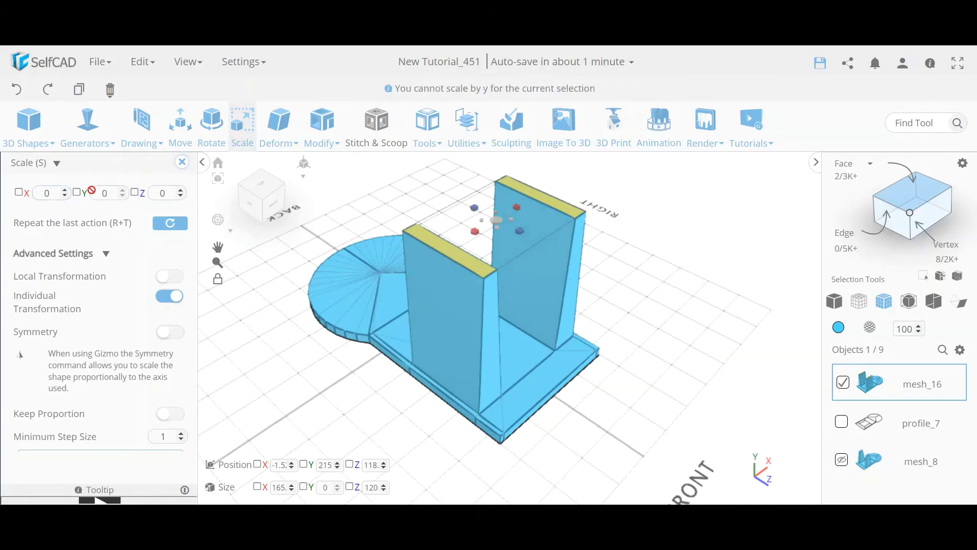
# - Scale both pillar top faces to 60 along Z, then finish scaling and clear the face selection
pyautogui.doubleClick(162, 193)
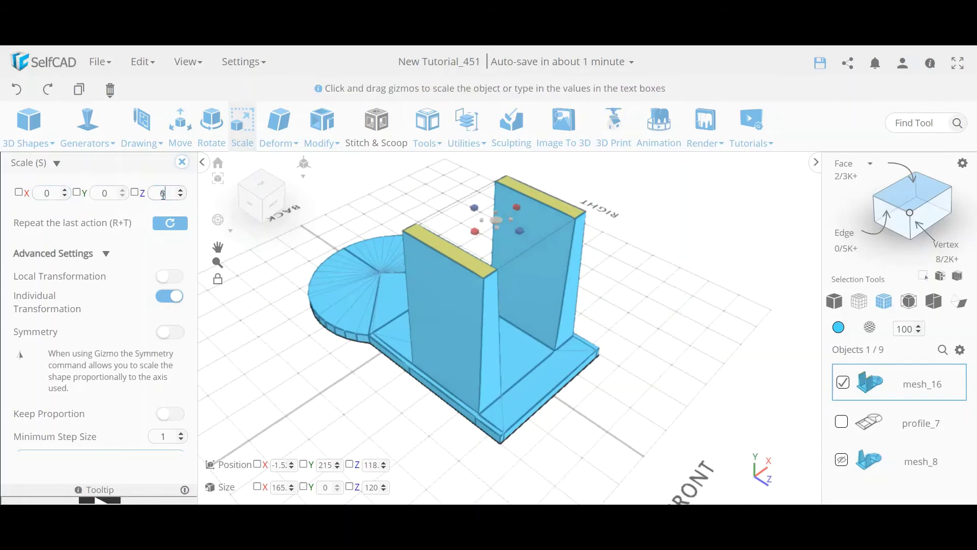
pyautogui.press('Return')
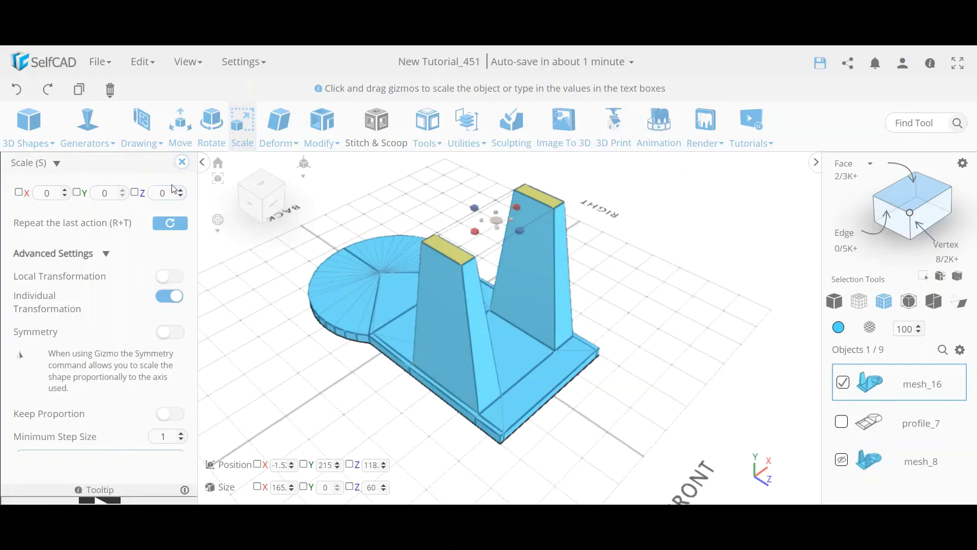
pyautogui.click(182, 162)
pyautogui.click(299, 373)
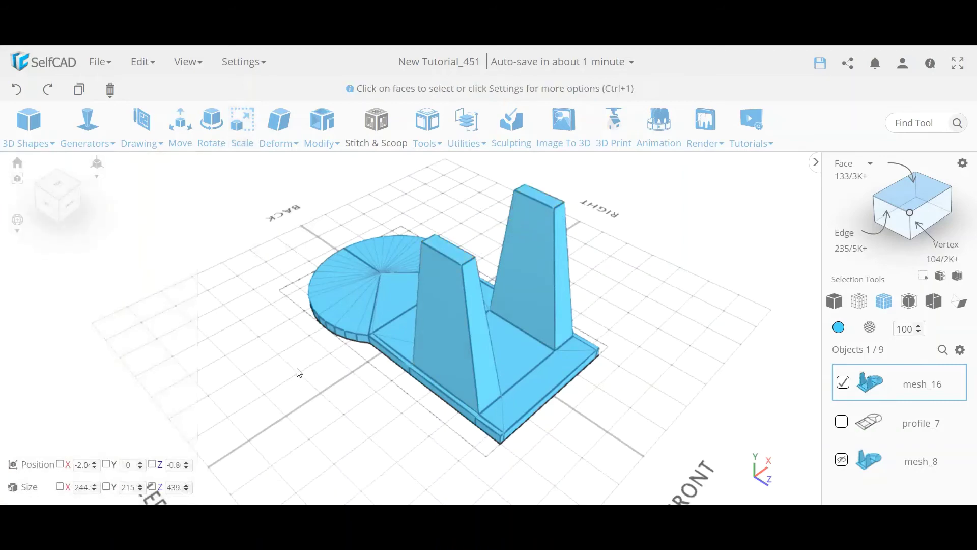
# - Unhide the mesh_20 cylinder running through the pillars and select it together with mesh_16
pyautogui.moveTo(298, 373); pyautogui.dragTo(608, 326)
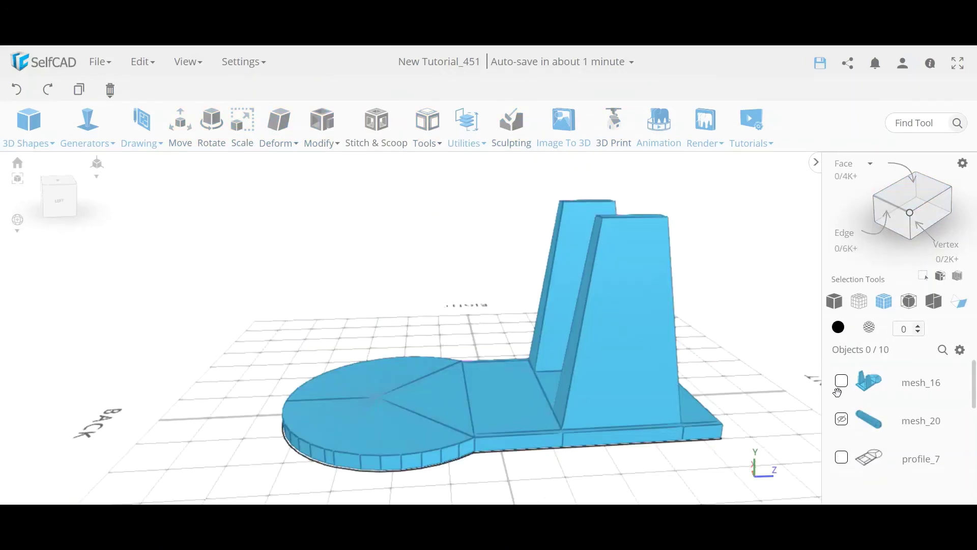
pyautogui.click(842, 420)
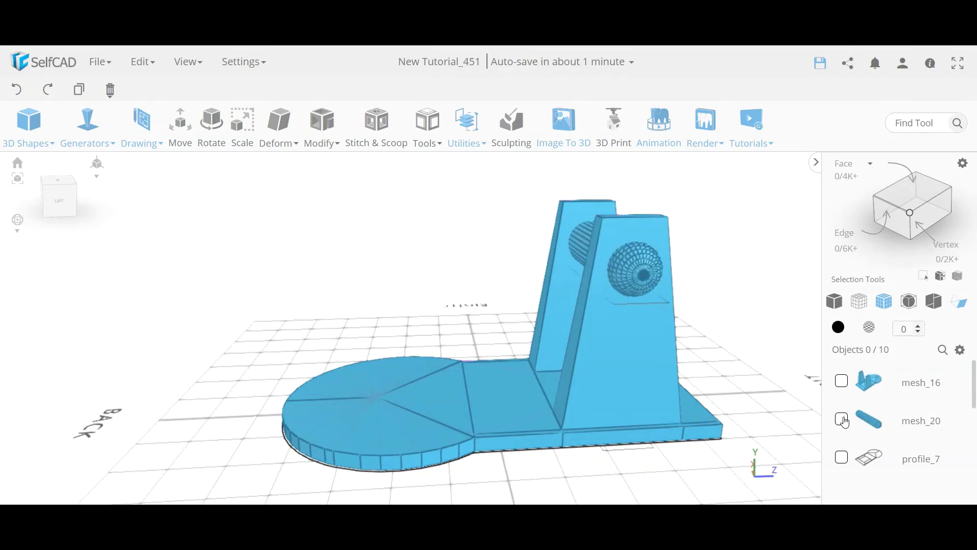
pyautogui.click(843, 421)
pyautogui.click(841, 385)
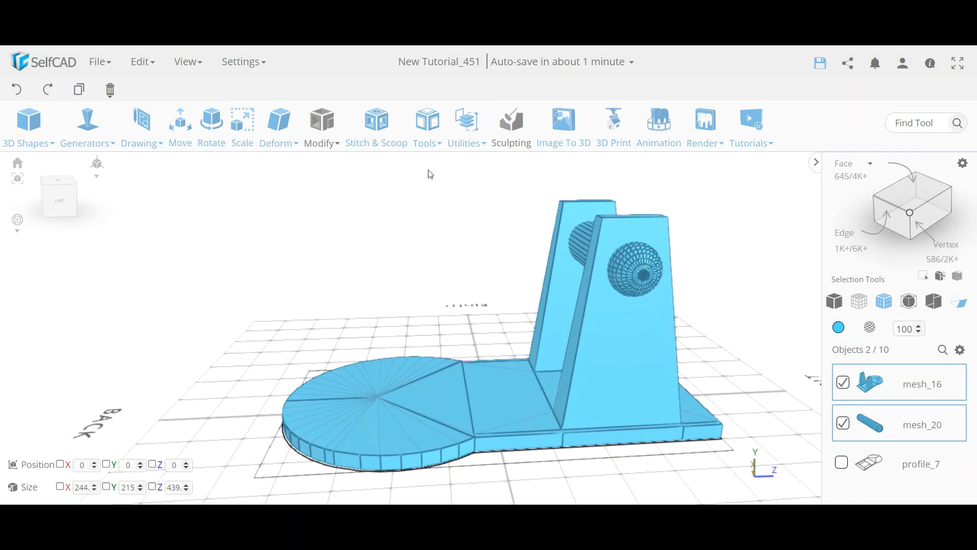
# - Preview subtracting mesh_20 from mesh_16 with Difference, inspect the edges around the pillar holes, and cancel the operation
pyautogui.click(376, 122)
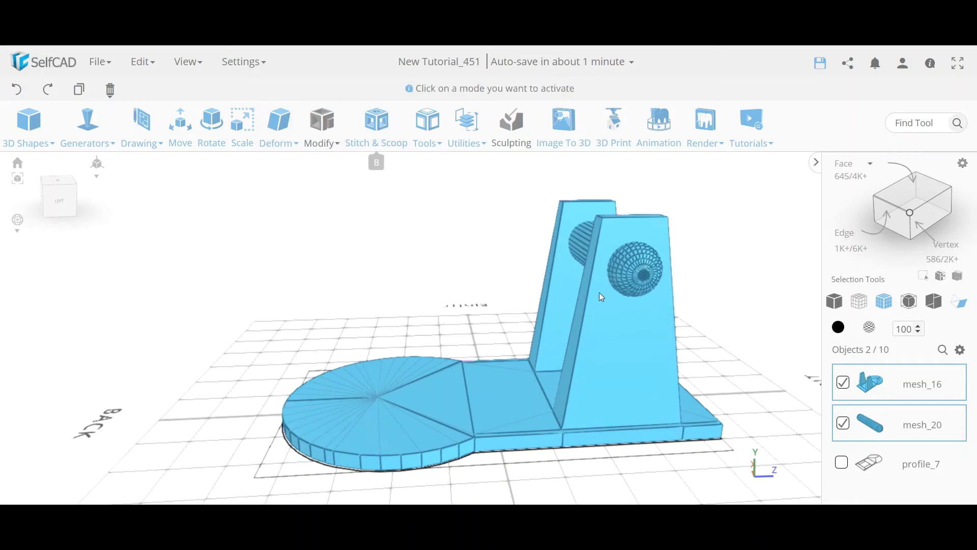
pyautogui.click(99, 204)
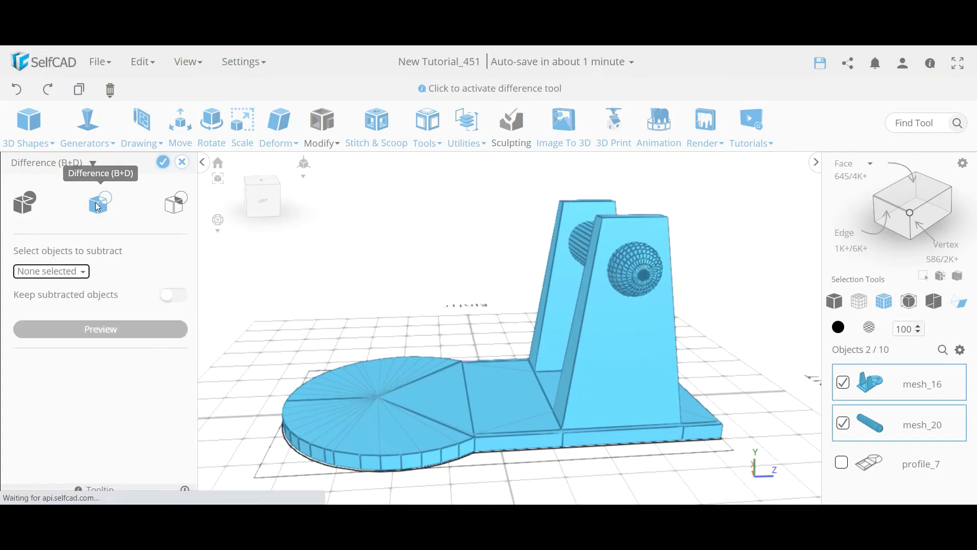
pyautogui.click(72, 273)
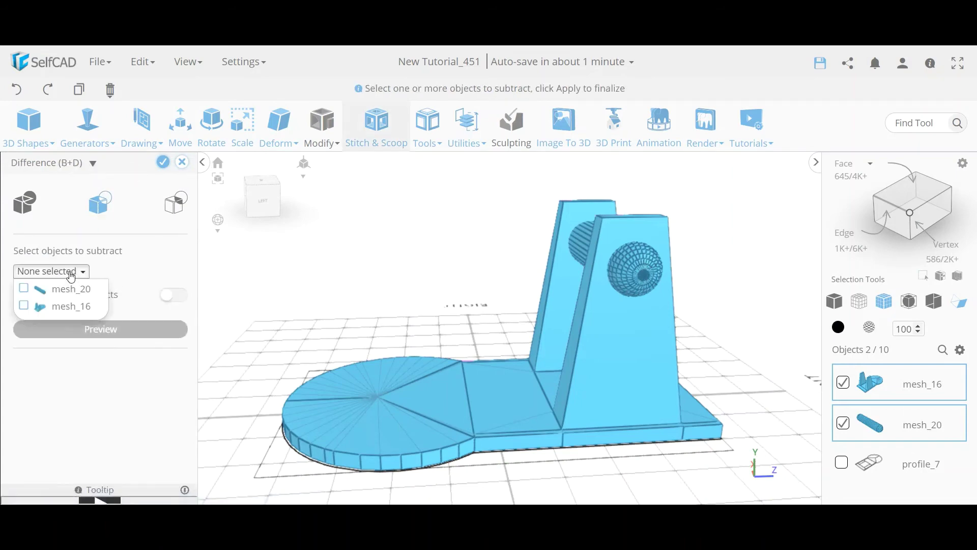
pyautogui.click(71, 289)
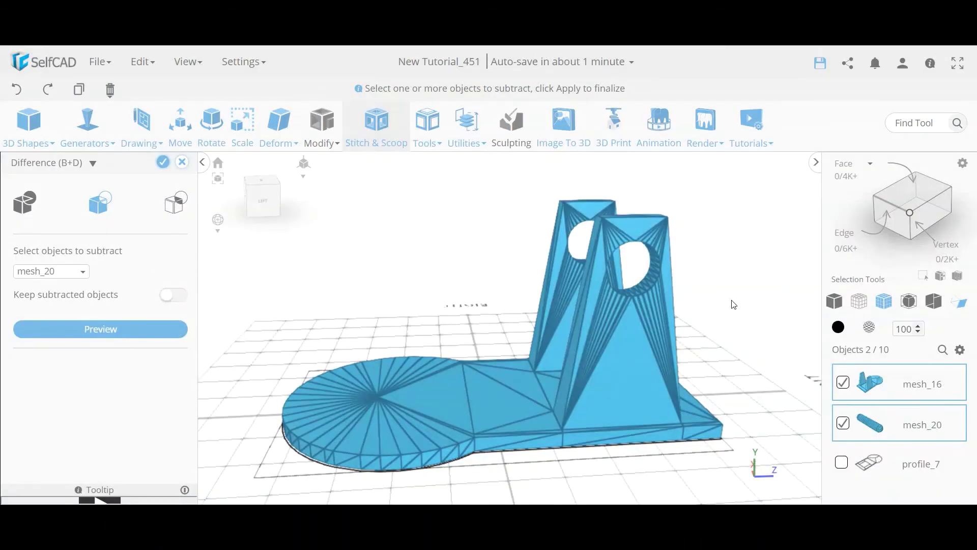
pyautogui.moveTo(737, 301); pyautogui.dragTo(572, 305, button='right')
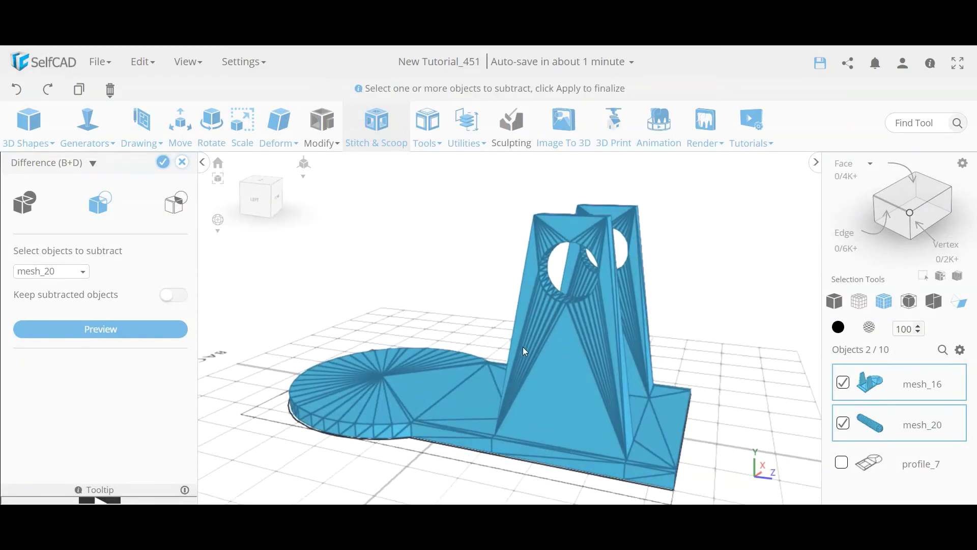
pyautogui.moveTo(573, 376); pyautogui.dragTo(599, 428, button='right')
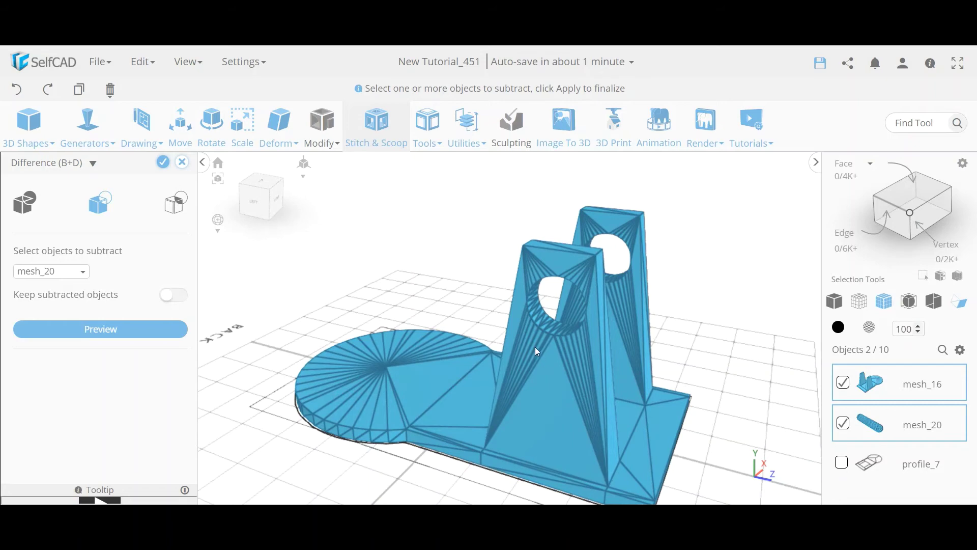
pyautogui.moveTo(520, 420); pyautogui.dragTo(569, 409, button='right')
pyautogui.scroll(8, 568, 409)
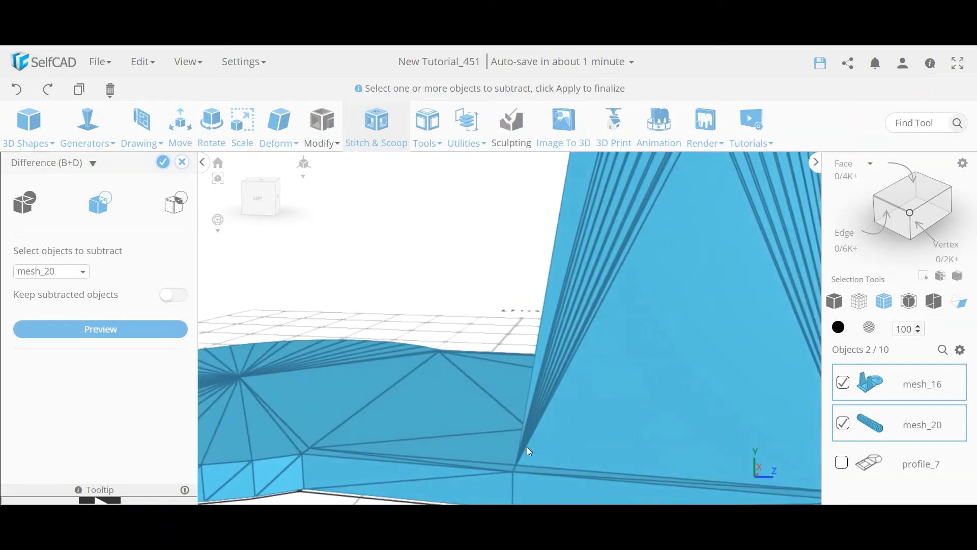
pyautogui.scroll(-6, 521, 451)
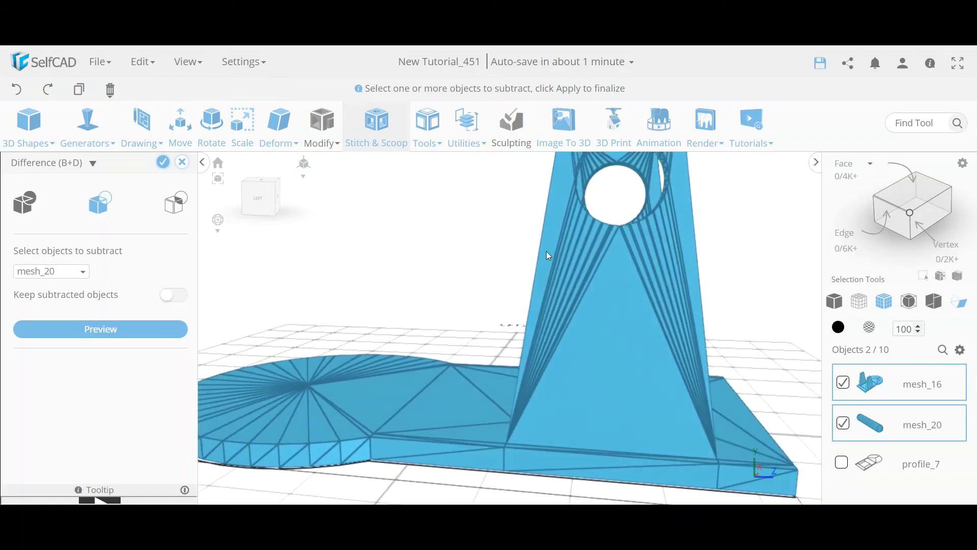
pyautogui.click(182, 162)
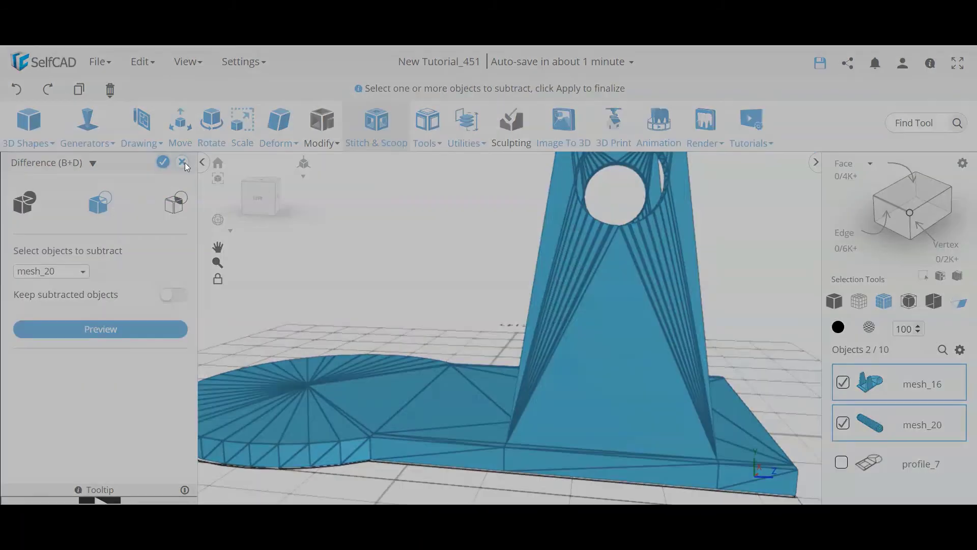
pyautogui.click(498, 319)
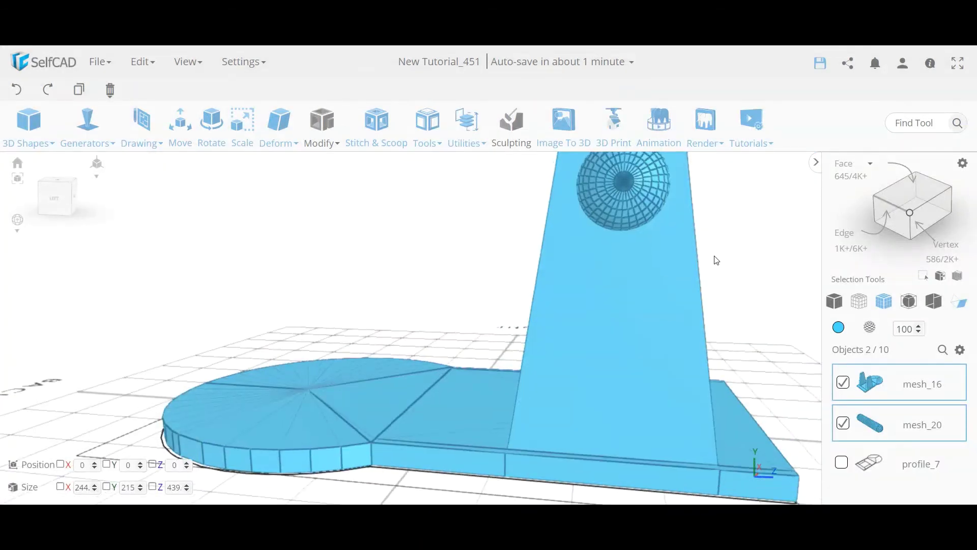
# - With only mesh_16 selected, add an edge across the near pillar's outer face just below the cylinder, about 76 mm from its top edge
pyautogui.moveTo(714, 283); pyautogui.dragTo(726, 287, button='right')
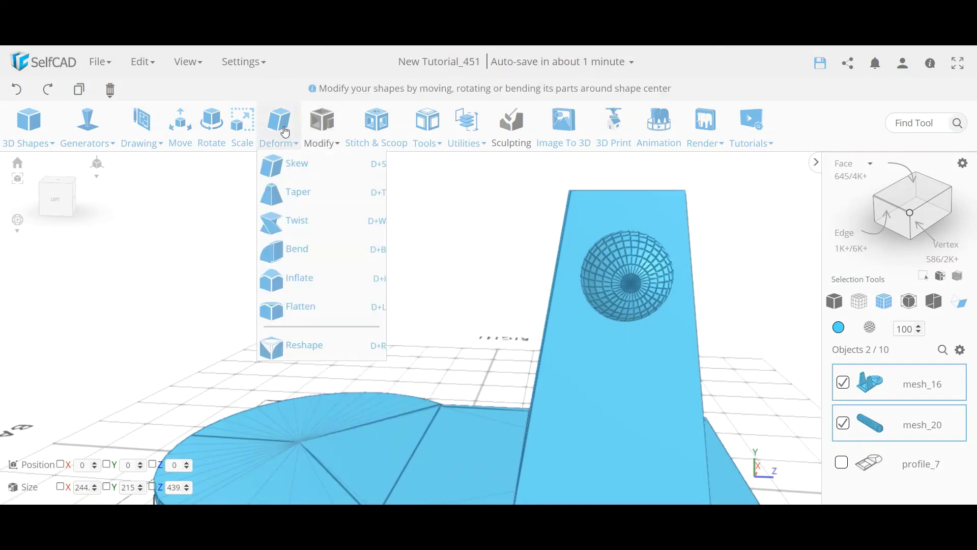
pyautogui.click(642, 291)
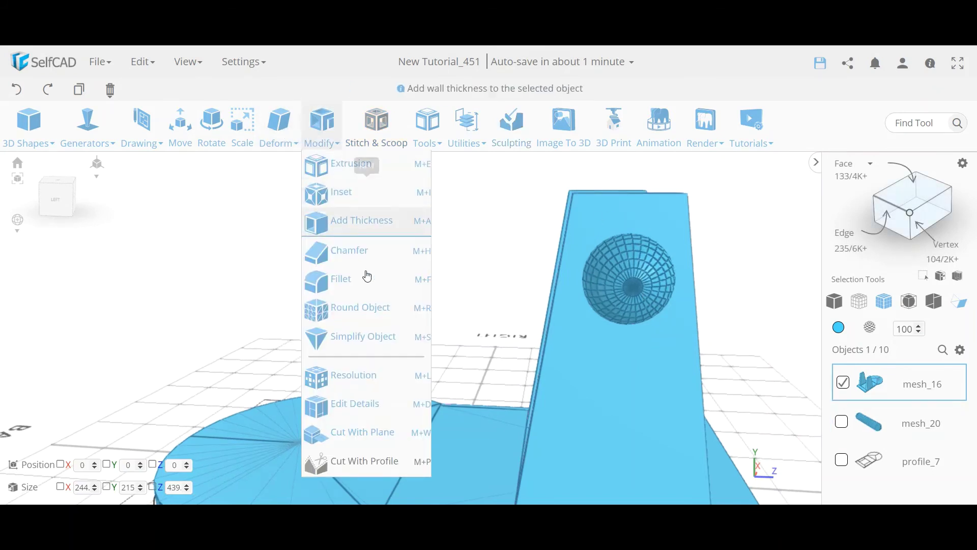
pyautogui.click(379, 416)
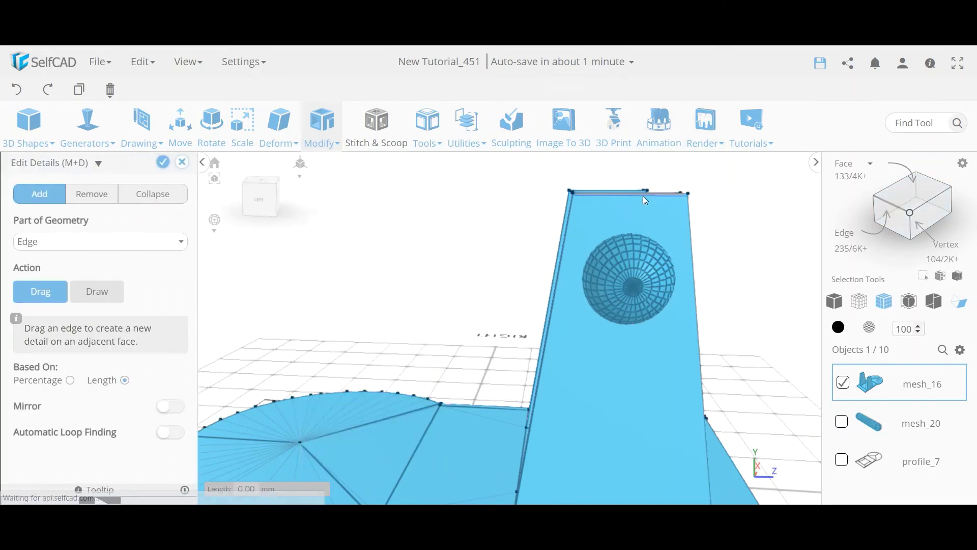
pyautogui.click(663, 334)
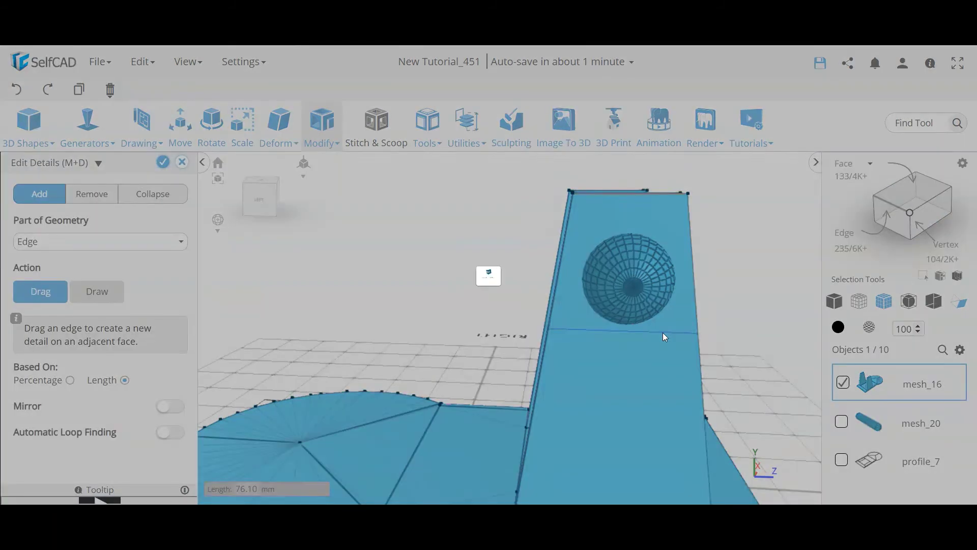
pyautogui.click(163, 162)
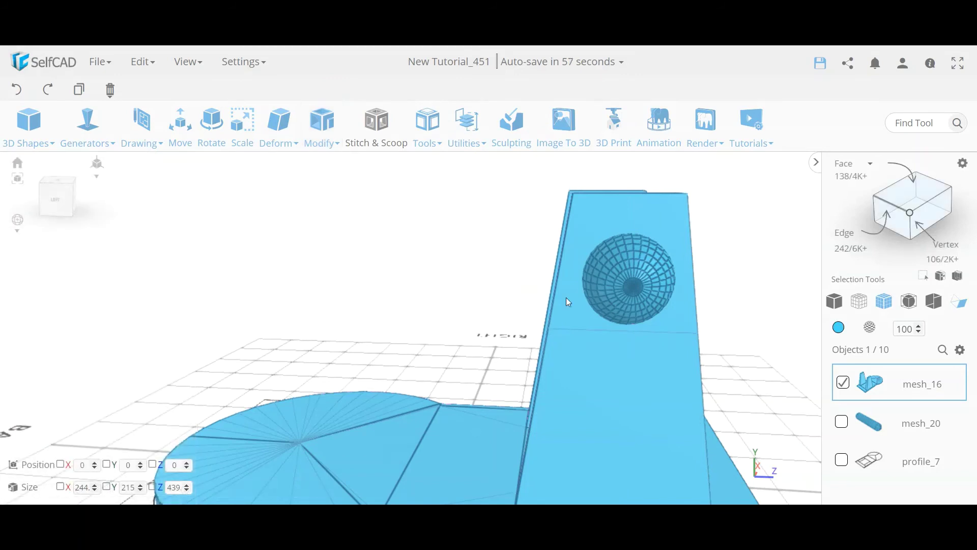
# - Select mesh_20 together with mesh_16 and subtract the cylinder from the pillars with Difference
pyautogui.click(842, 422)
pyautogui.click(376, 130)
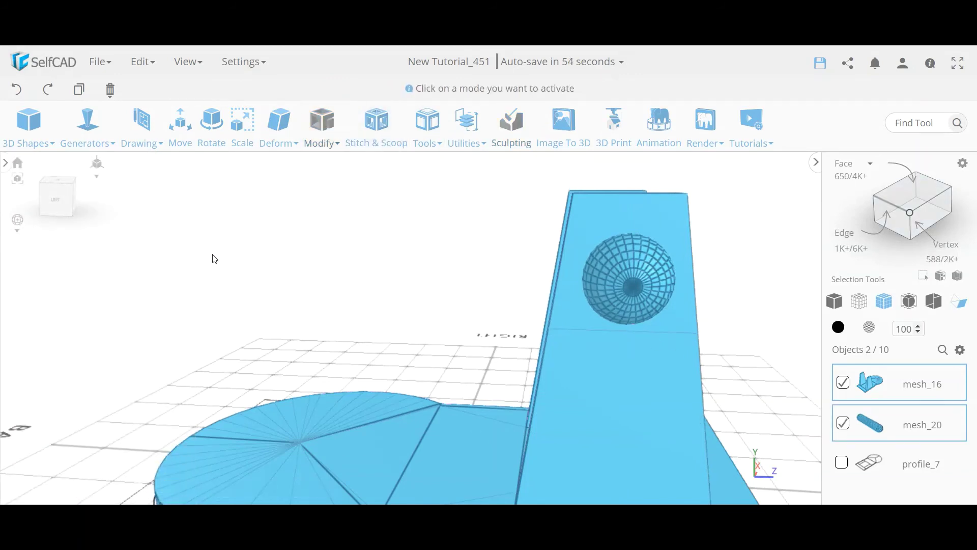
pyautogui.click(101, 202)
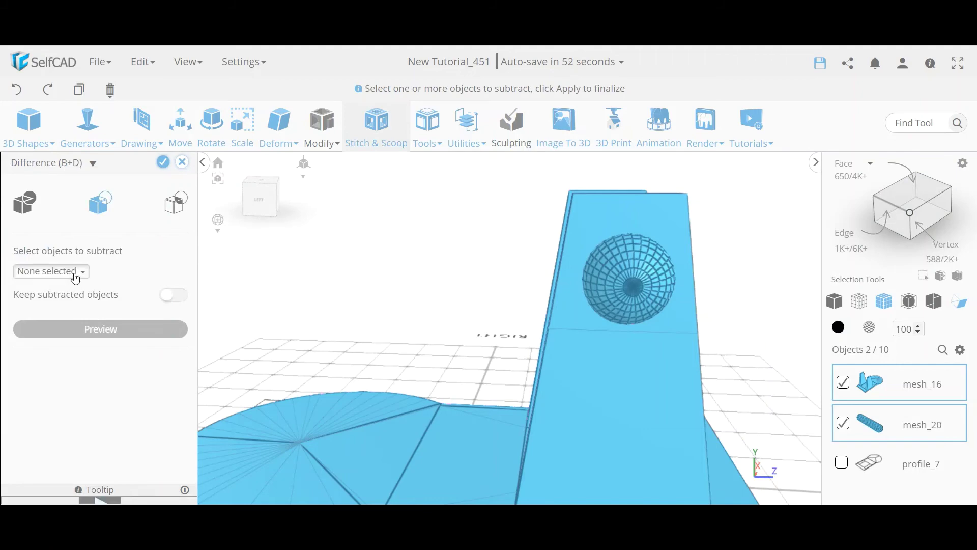
pyautogui.click(56, 272)
pyautogui.click(76, 306)
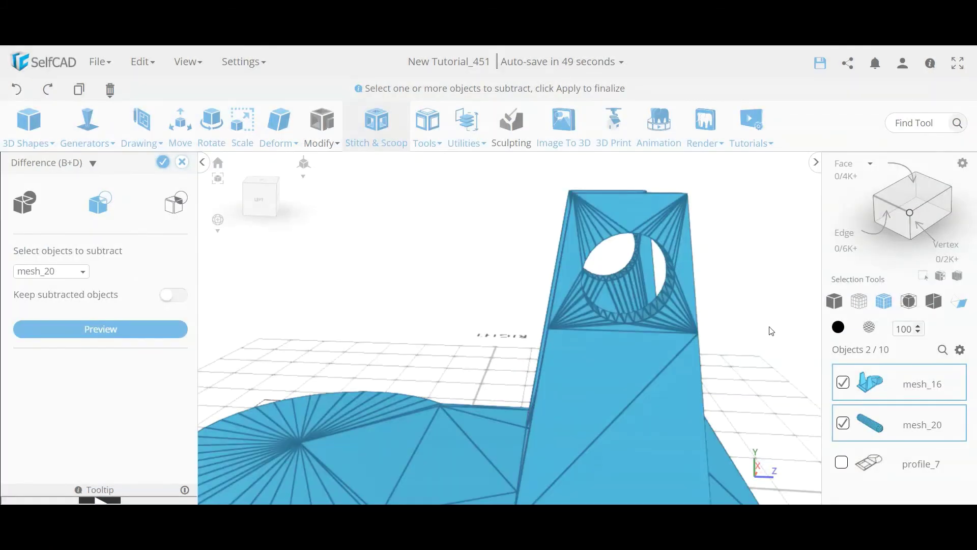
pyautogui.moveTo(771, 331); pyautogui.dragTo(418, 251, button='right')
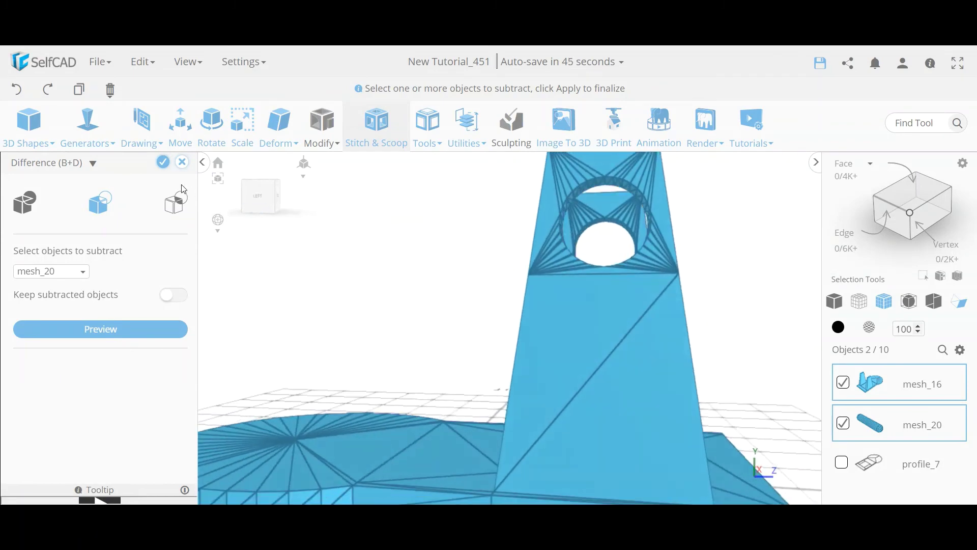
pyautogui.click(163, 162)
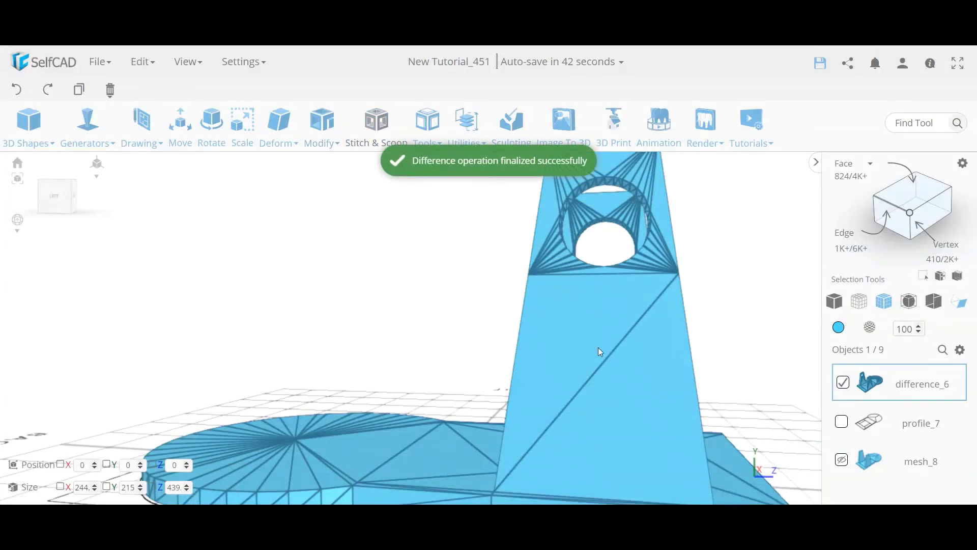
# - Try removing the diagonal edge from the near pillar's lower outer face, discard that edit, and undo the Difference operation
pyautogui.click(322, 124)
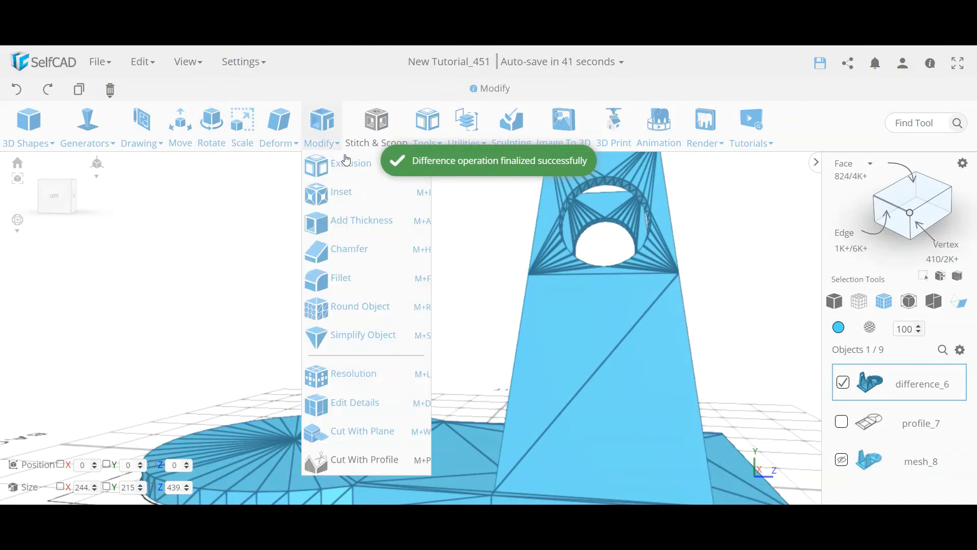
pyautogui.click(369, 403)
pyautogui.click(92, 193)
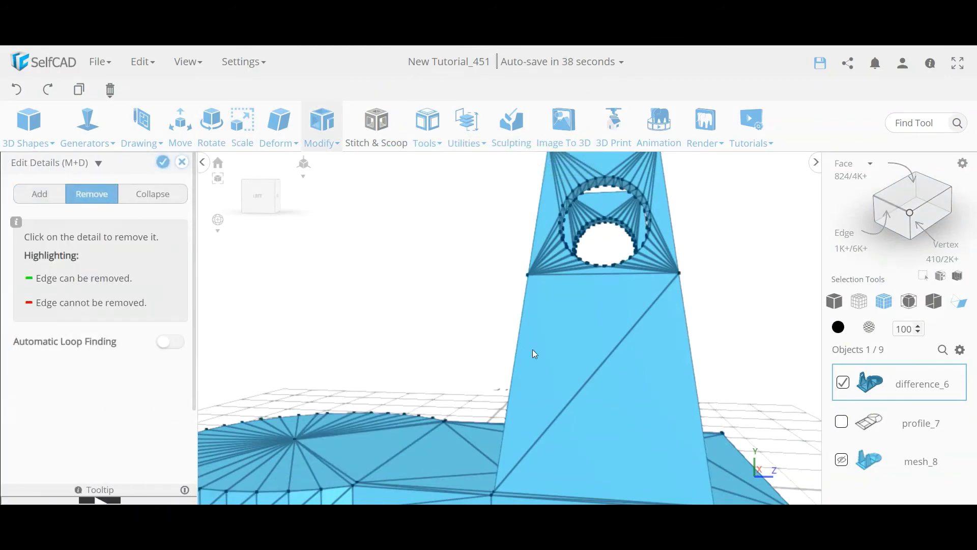
pyautogui.click(618, 366)
pyautogui.moveTo(713, 323); pyautogui.dragTo(729, 299)
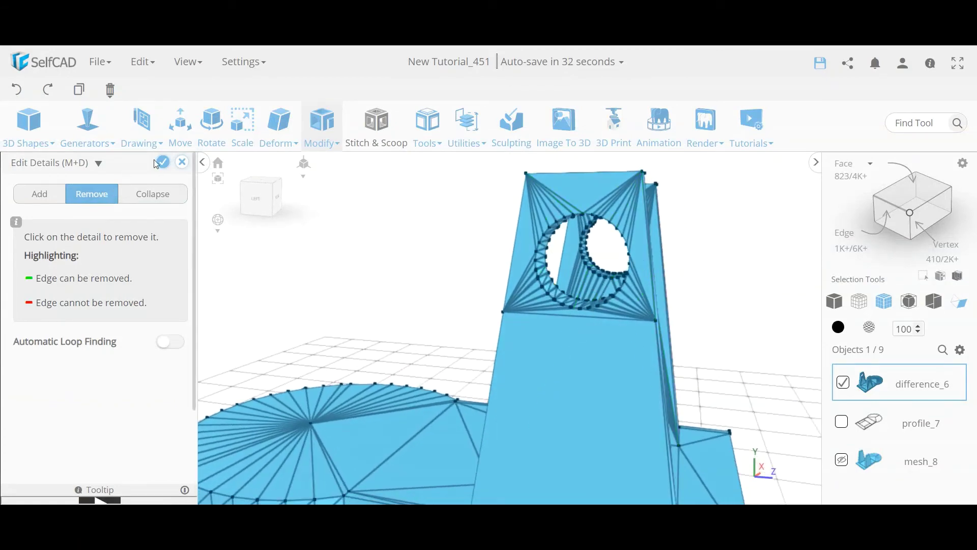
pyautogui.click(184, 165)
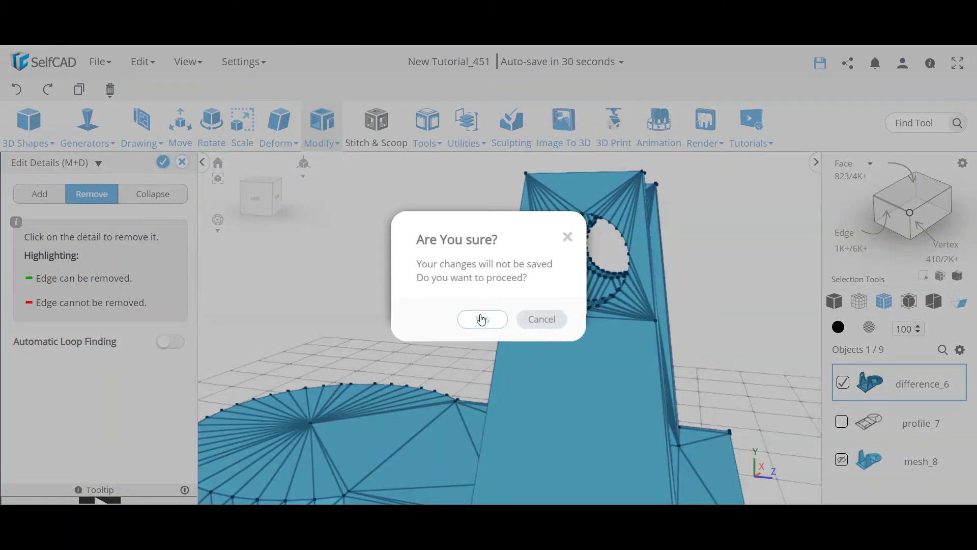
pyautogui.click(479, 319)
pyautogui.click(17, 89)
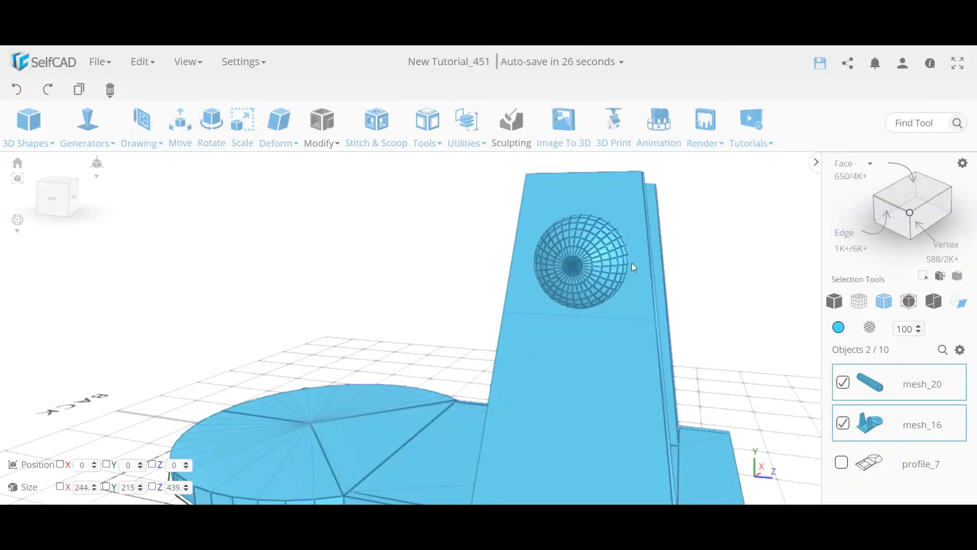
# - Try insetting mesh_16's upper pillar face around the cylinder by 4, discard the inset, and clear the face selection
pyautogui.click(583, 276)
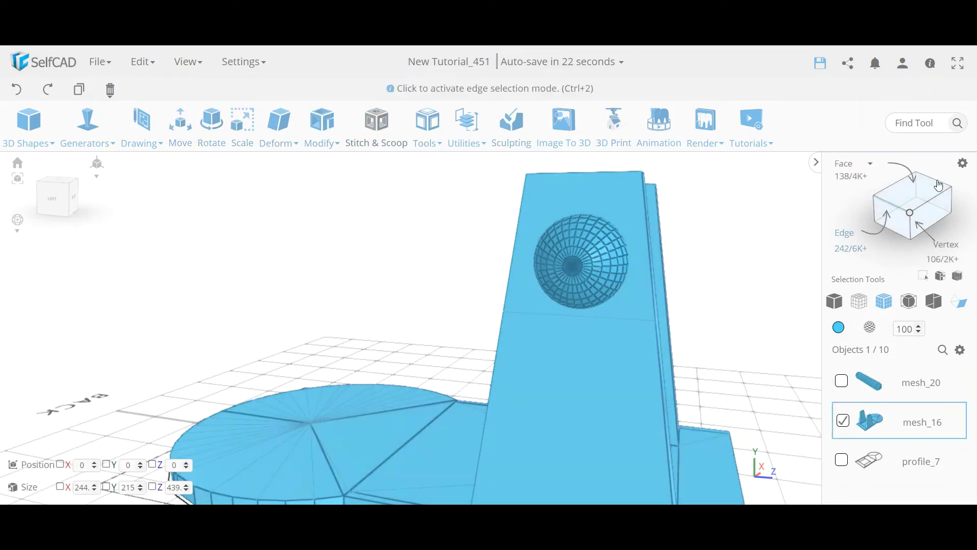
pyautogui.click(914, 192)
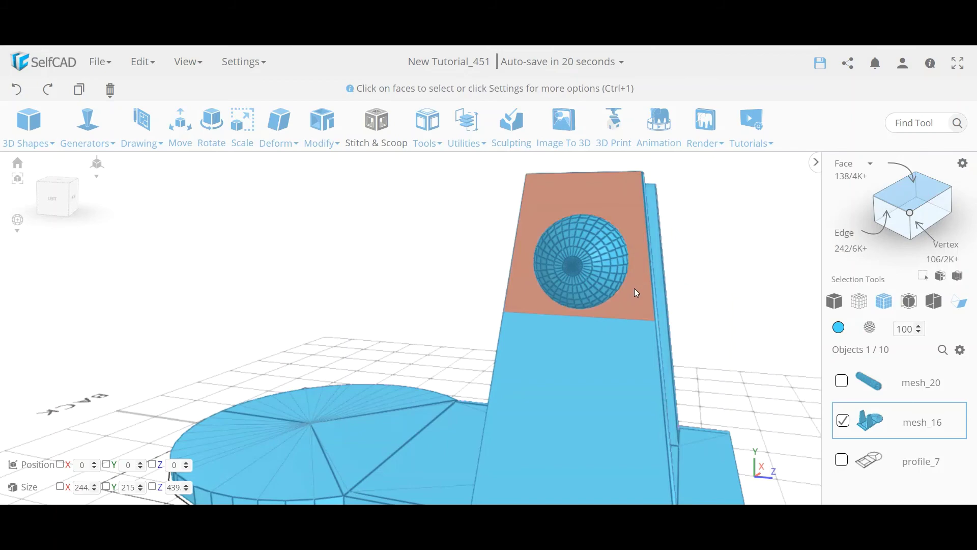
pyautogui.click(634, 288)
pyautogui.click(323, 136)
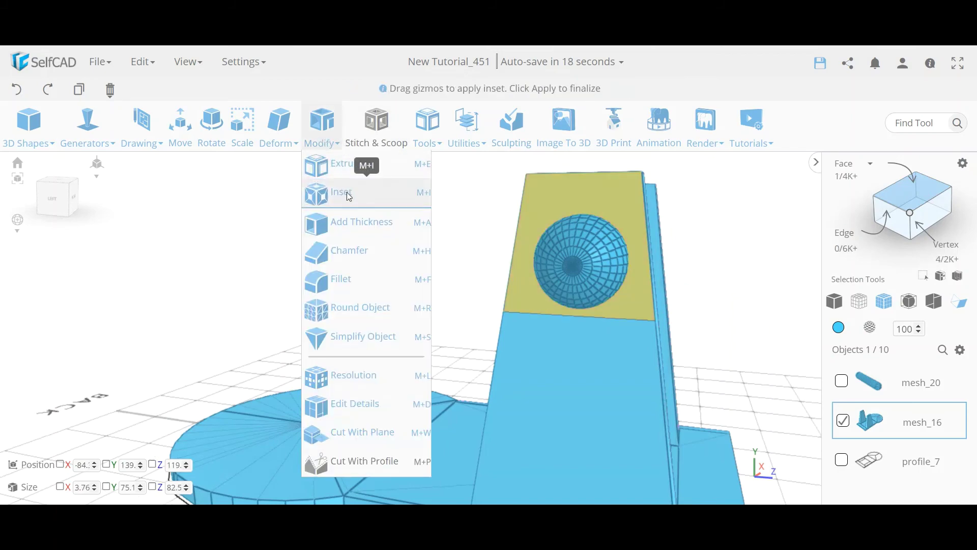
pyautogui.click(349, 195)
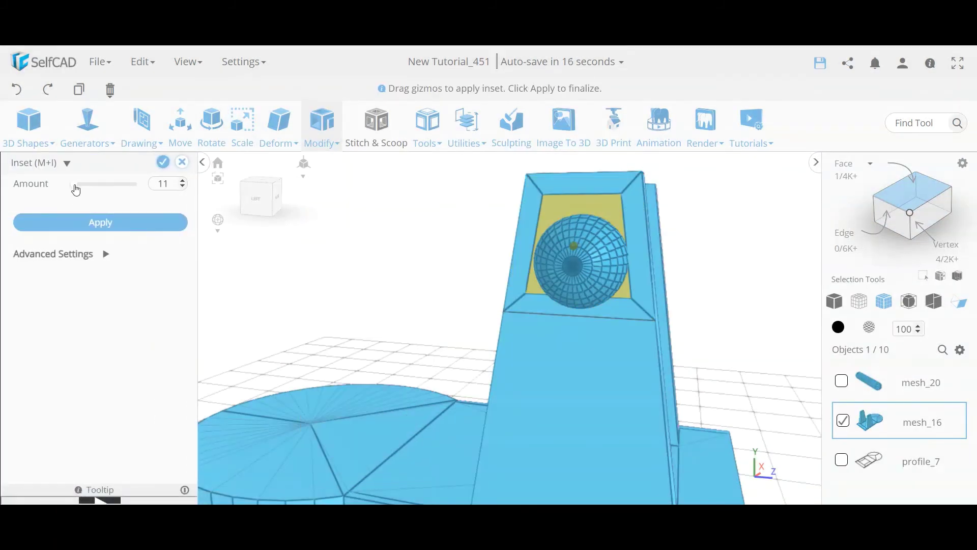
pyautogui.moveTo(76, 190); pyautogui.dragTo(73, 188)
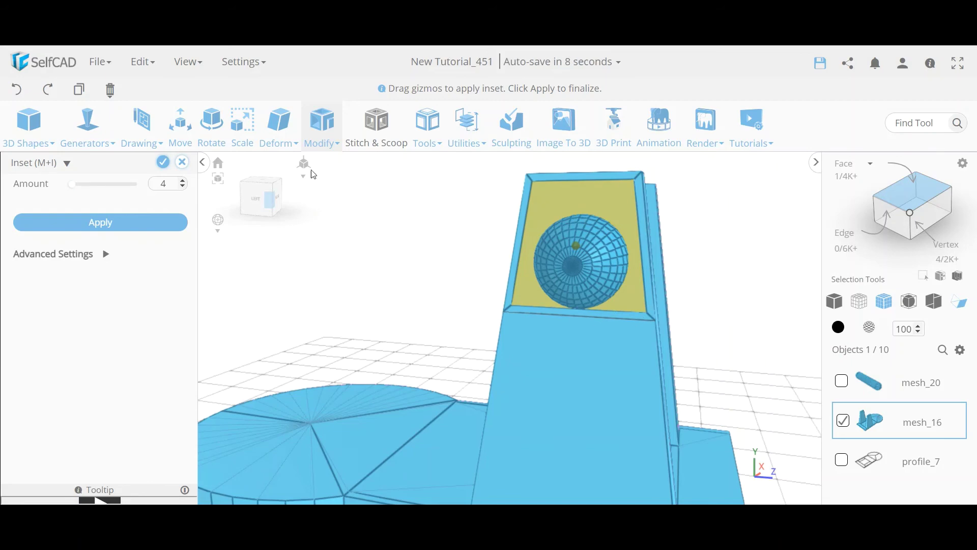
pyautogui.click(183, 162)
pyautogui.click(484, 319)
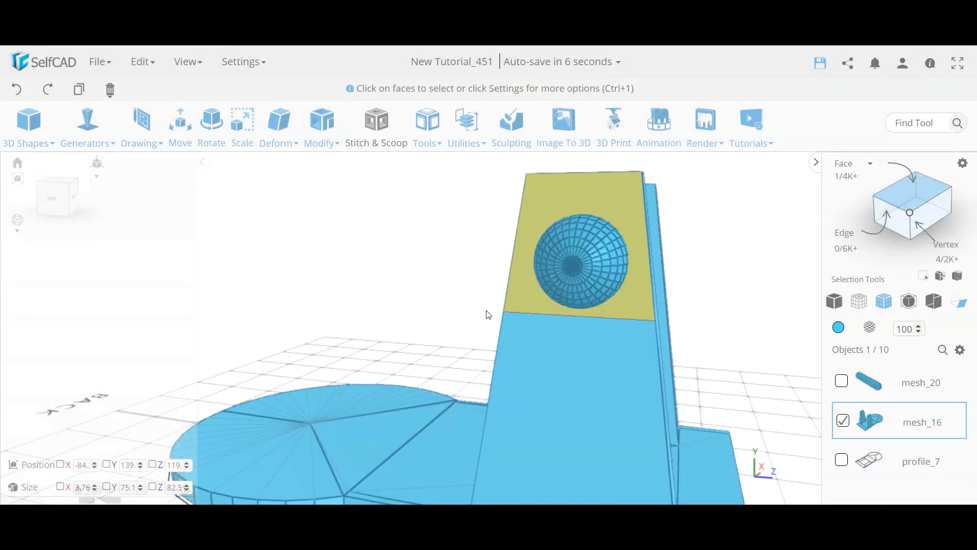
pyautogui.click(449, 280)
# - Frame the cylinder on the near pillar's outer face with added edges on both sides, above it, and about 3.5 mm above the existing lower edge
pyautogui.click(182, 142)
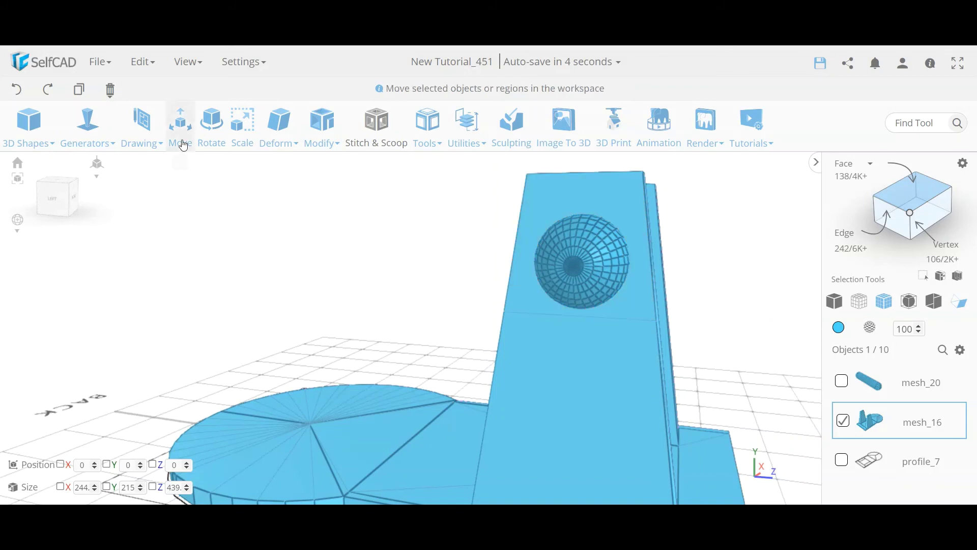
pyautogui.click(322, 124)
pyautogui.click(369, 404)
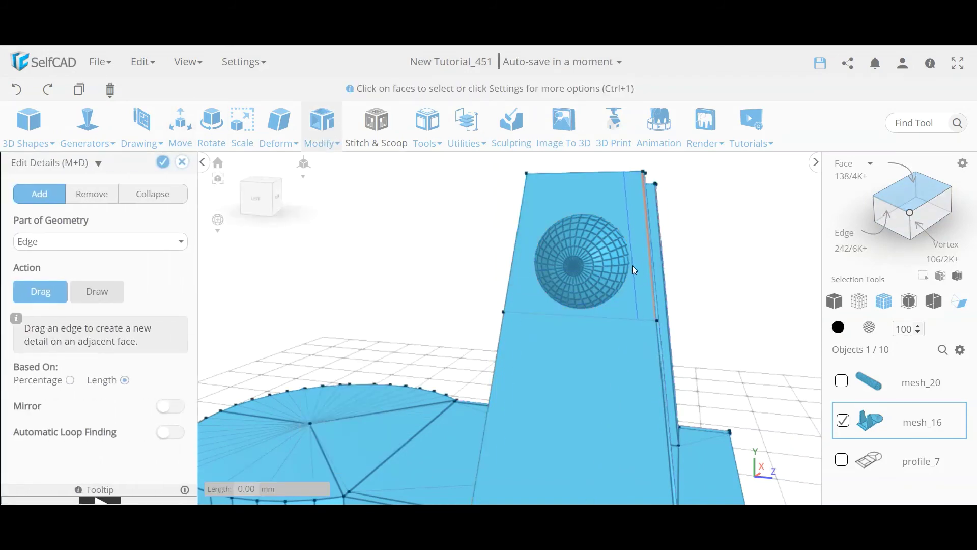
pyautogui.moveTo(631, 265); pyautogui.dragTo(631, 266)
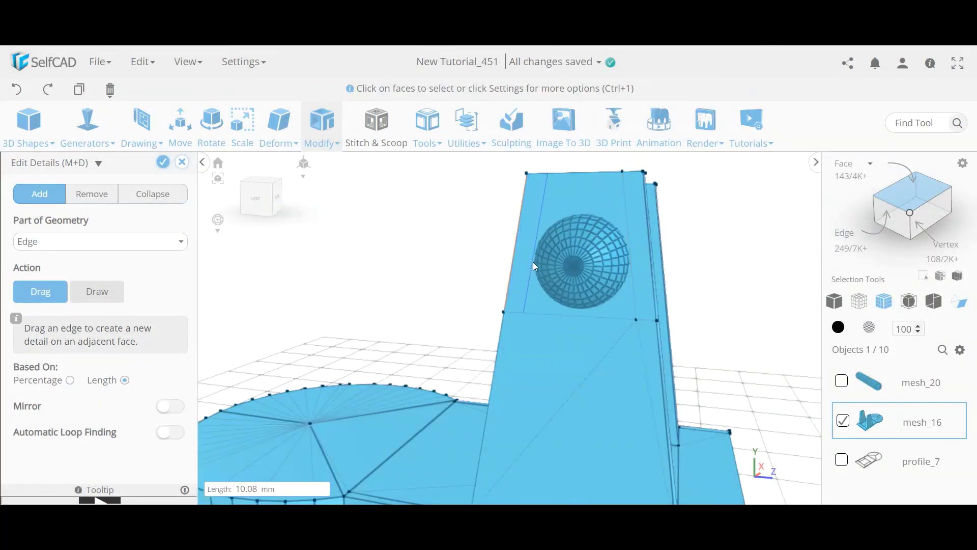
pyautogui.moveTo(533, 262); pyautogui.dragTo(538, 258)
pyautogui.moveTo(590, 175); pyautogui.dragTo(595, 214)
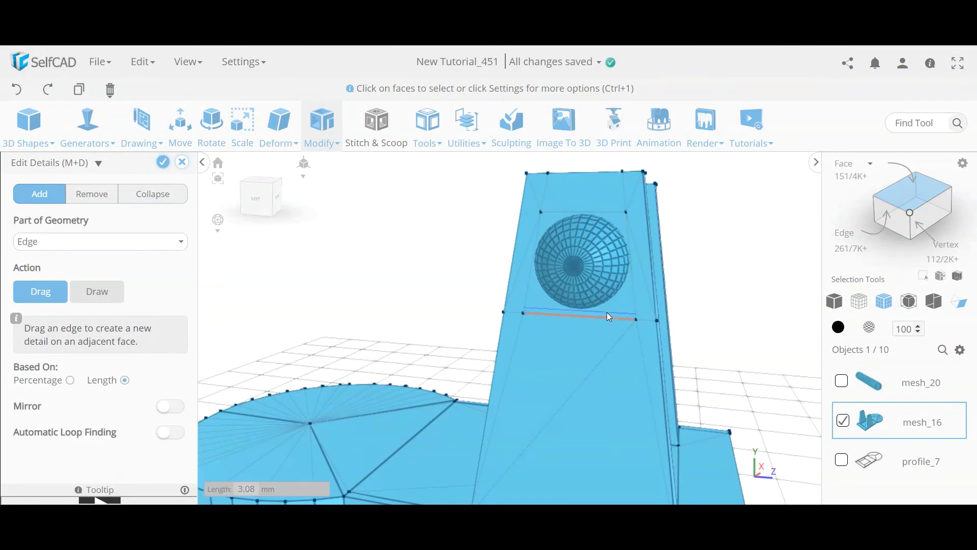
pyautogui.moveTo(609, 317); pyautogui.dragTo(608, 311)
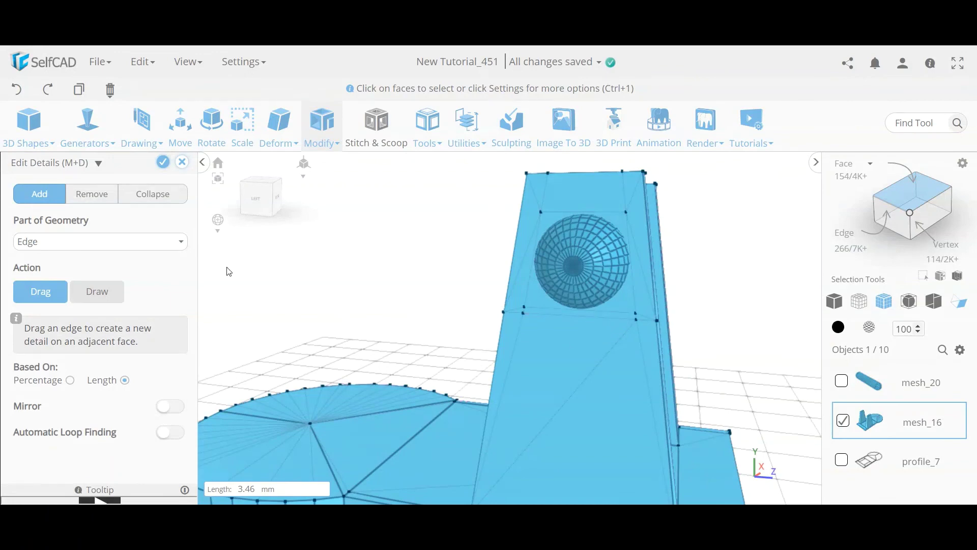
pyautogui.click(162, 163)
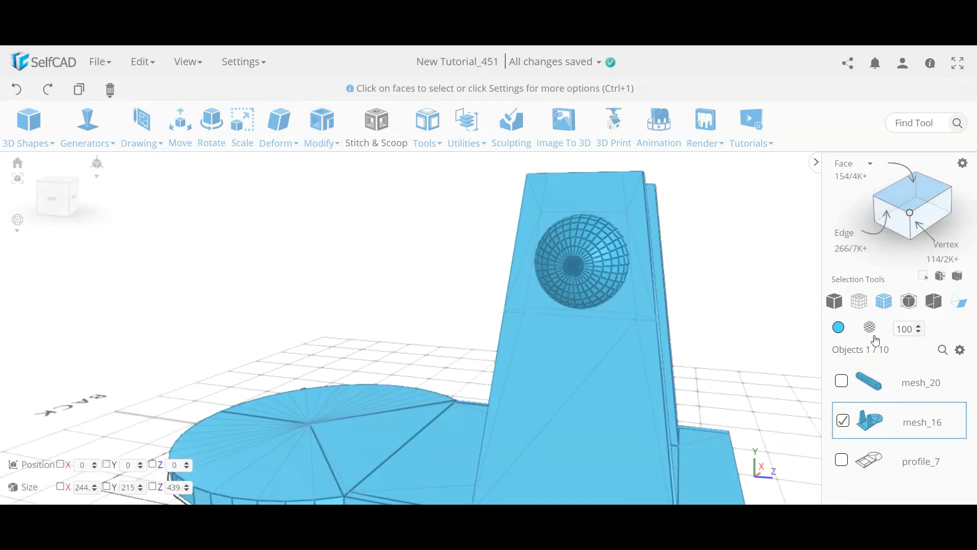
# - Select mesh_20 together with mesh_16 and cut the framed pillars with Difference, using mesh_20 as the subtracted object
pyautogui.click(842, 382)
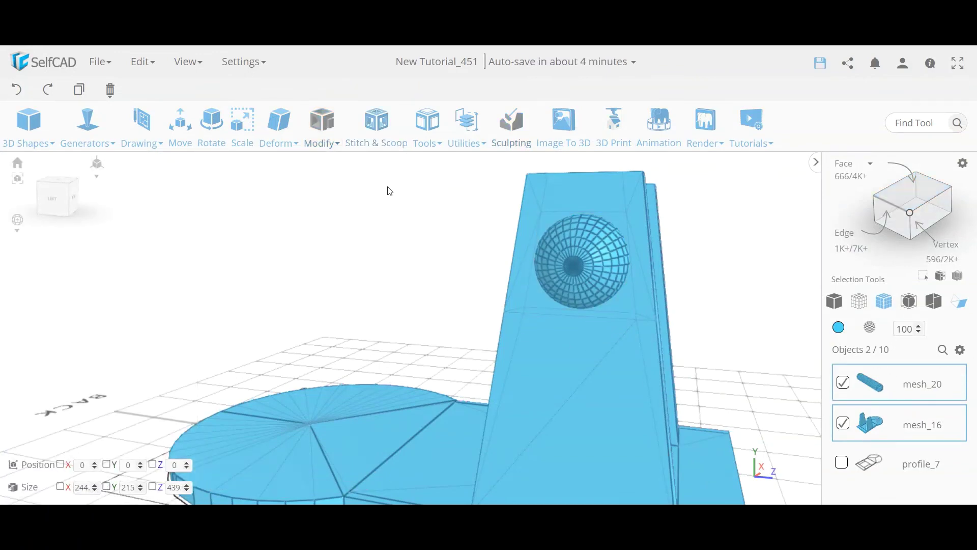
pyautogui.click(376, 125)
pyautogui.press('d')
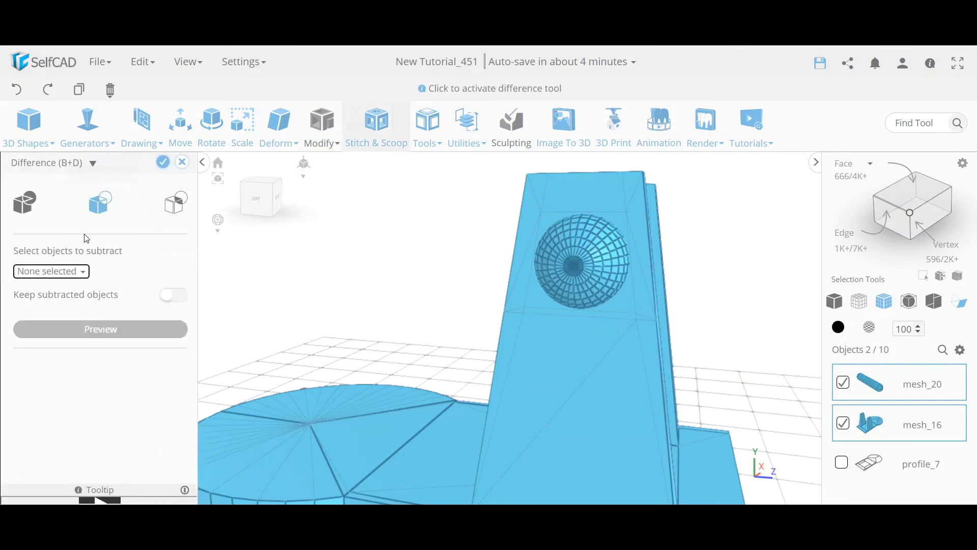
pyautogui.click(51, 271)
pyautogui.click(76, 290)
pyautogui.click(74, 306)
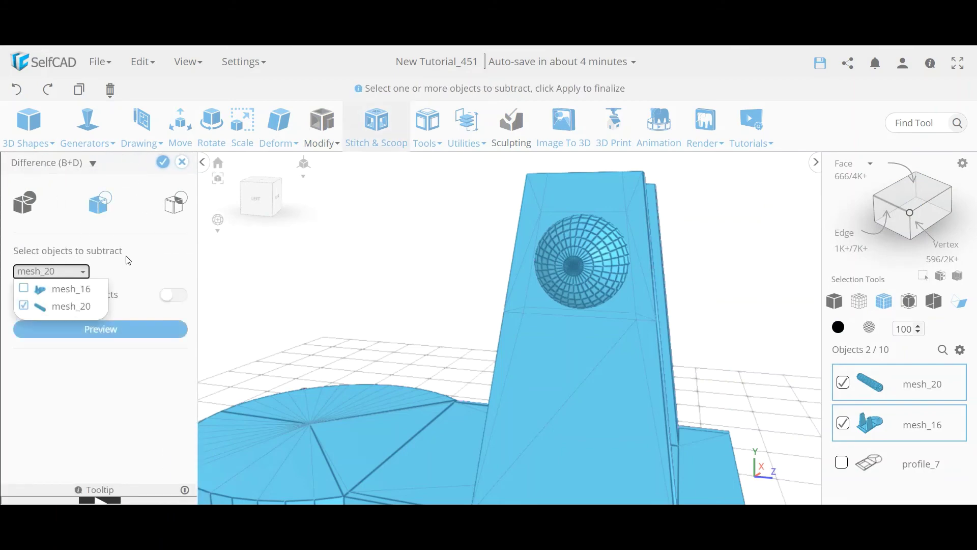
pyautogui.click(129, 260)
pyautogui.click(163, 161)
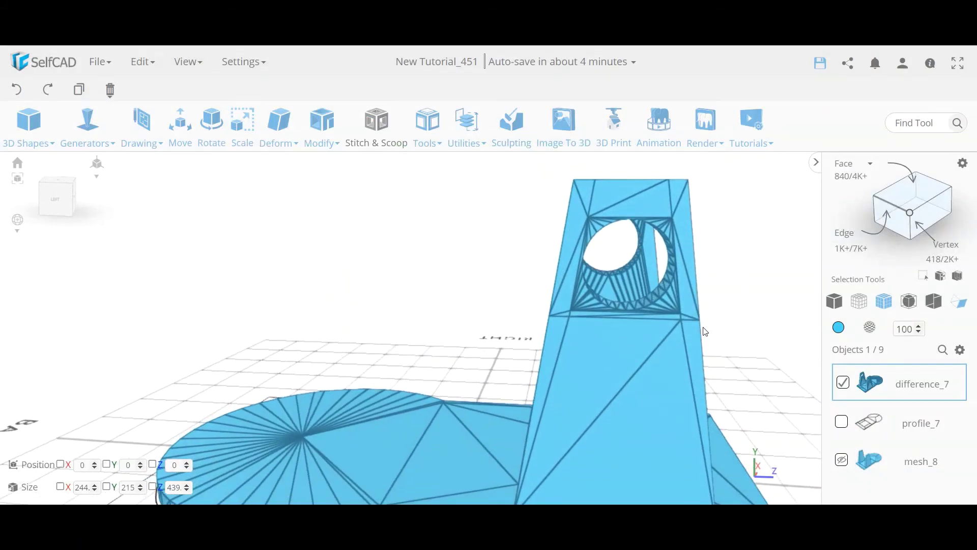
# - Remove the diagonal edges from the strips above and on both sides of the hole frame on the near pillar's outer face
pyautogui.click(321, 130)
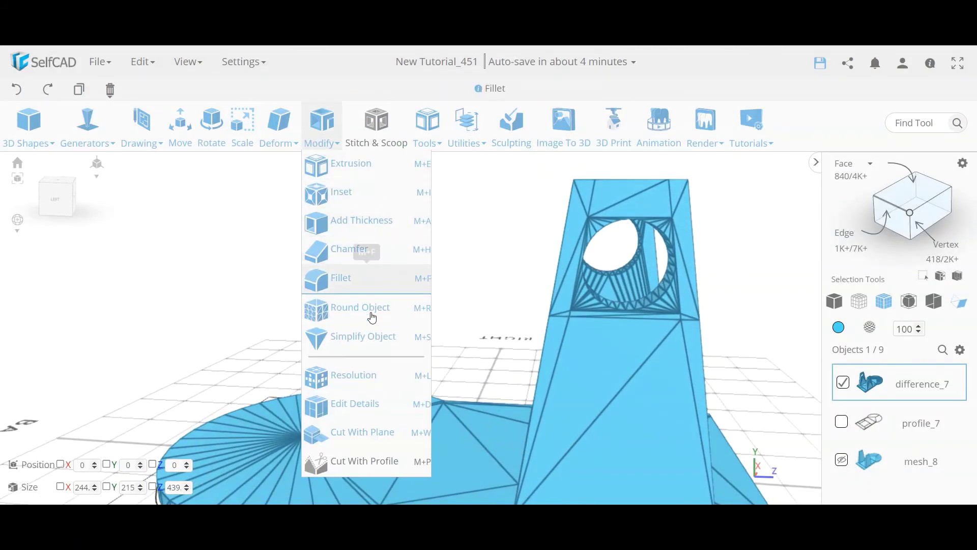
pyautogui.click(369, 411)
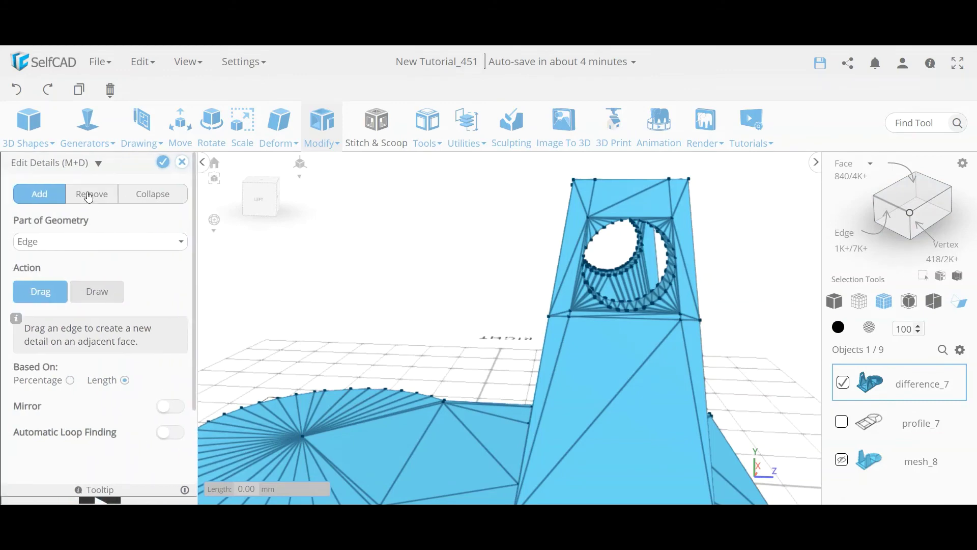
pyautogui.click(92, 194)
pyautogui.click(572, 273)
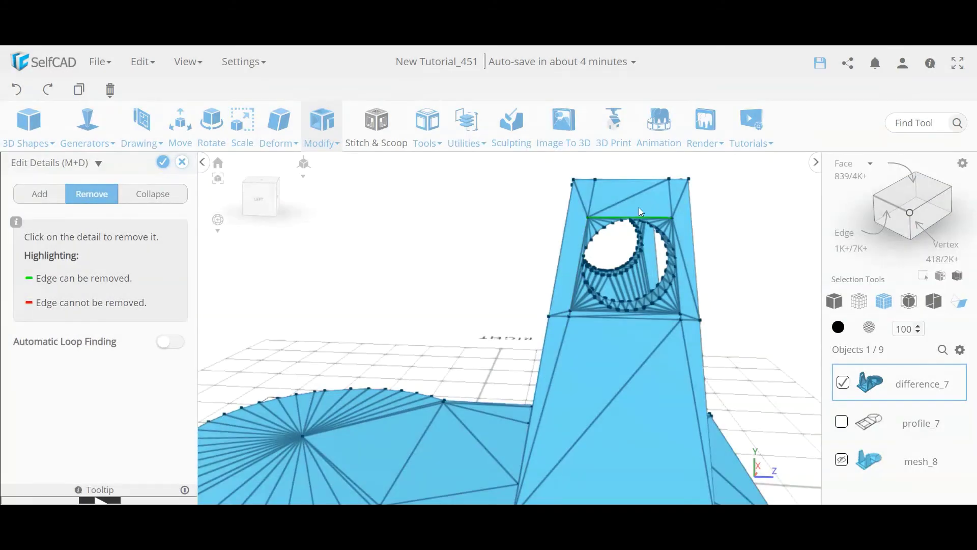
pyautogui.click(630, 196)
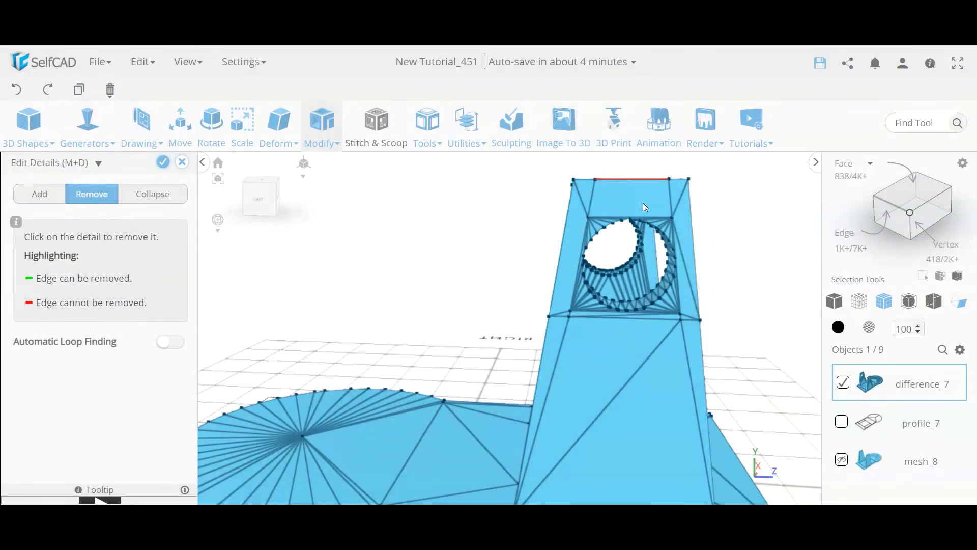
pyautogui.click(683, 249)
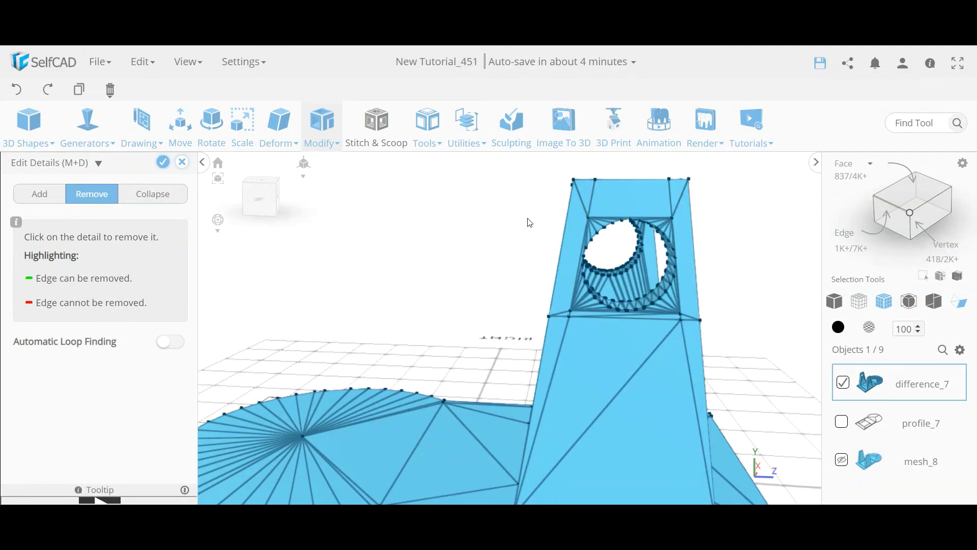
# - Draw edges extending the hole frame's upper edge outward to both sides of the near pillar's outer face
pyautogui.click(41, 193)
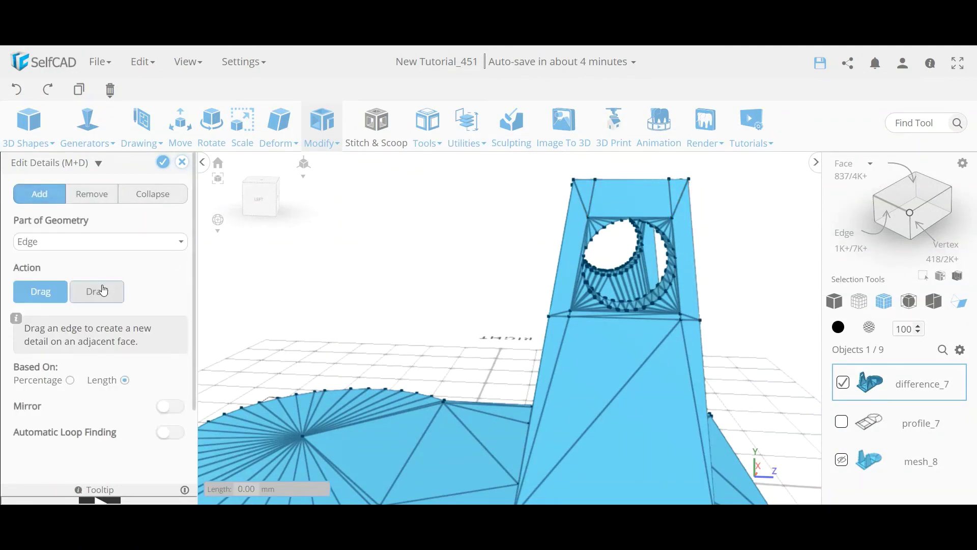
pyautogui.click(97, 291)
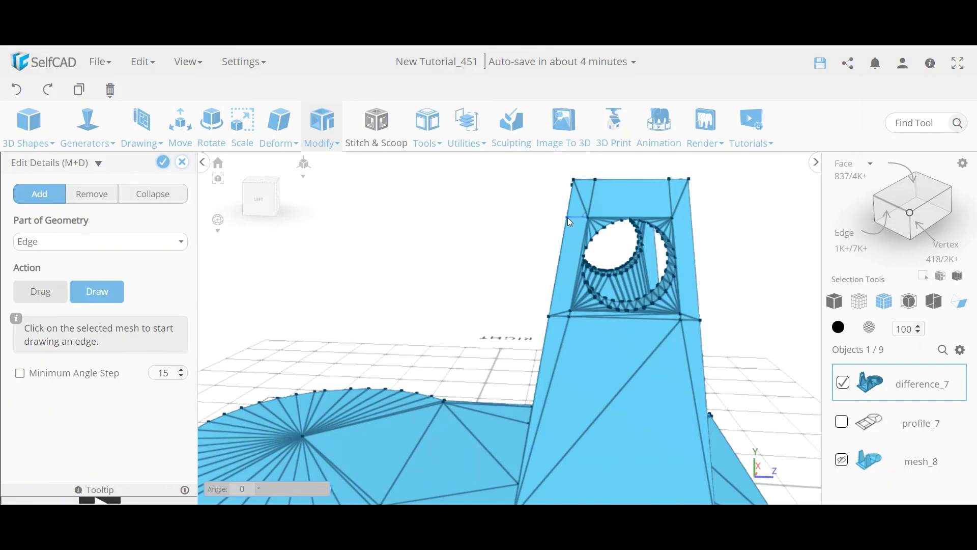
pyautogui.click(568, 218)
pyautogui.click(692, 219)
# - Remove the leftover diagonal edges from the side strips and the lower corners around the near pillar's hole frame
pyautogui.click(91, 194)
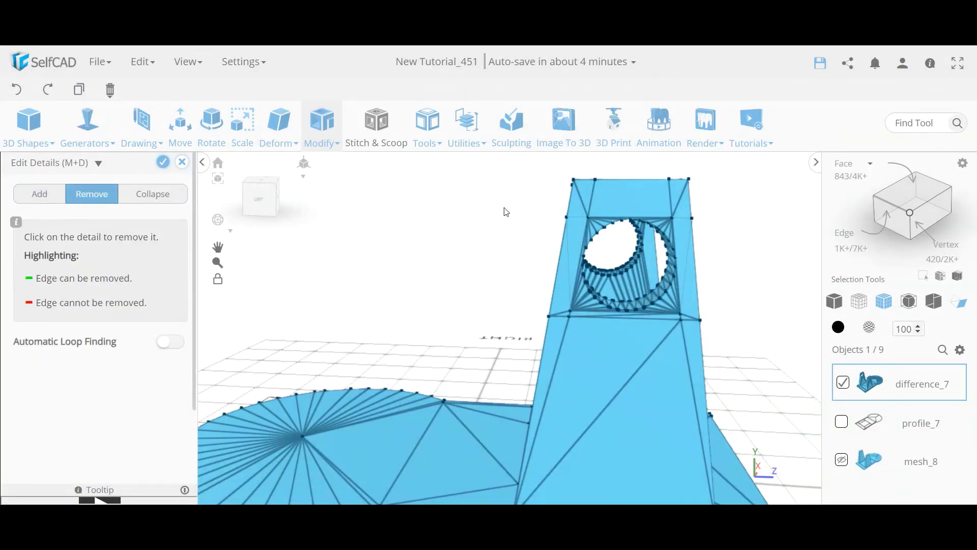
pyautogui.click(679, 198)
pyautogui.click(690, 260)
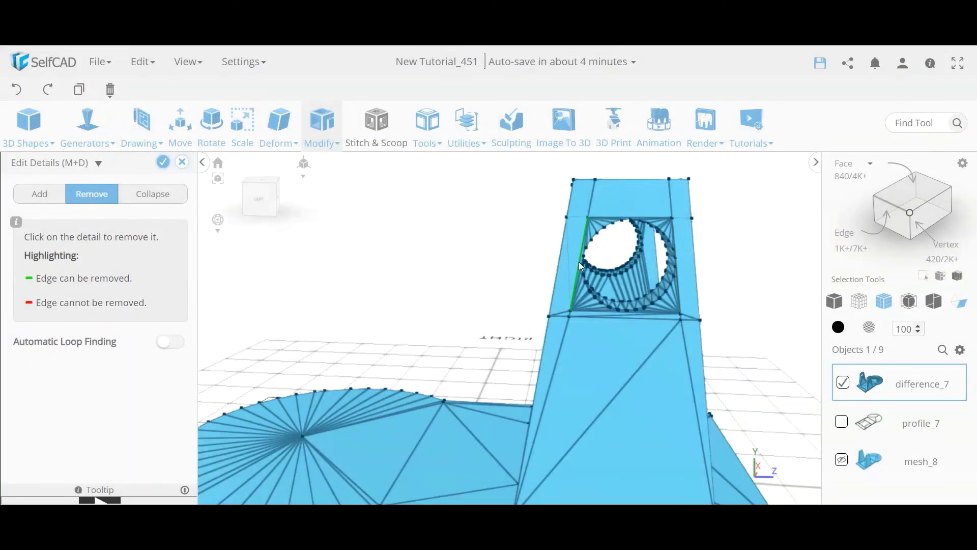
pyautogui.click(572, 263)
pyautogui.click(687, 319)
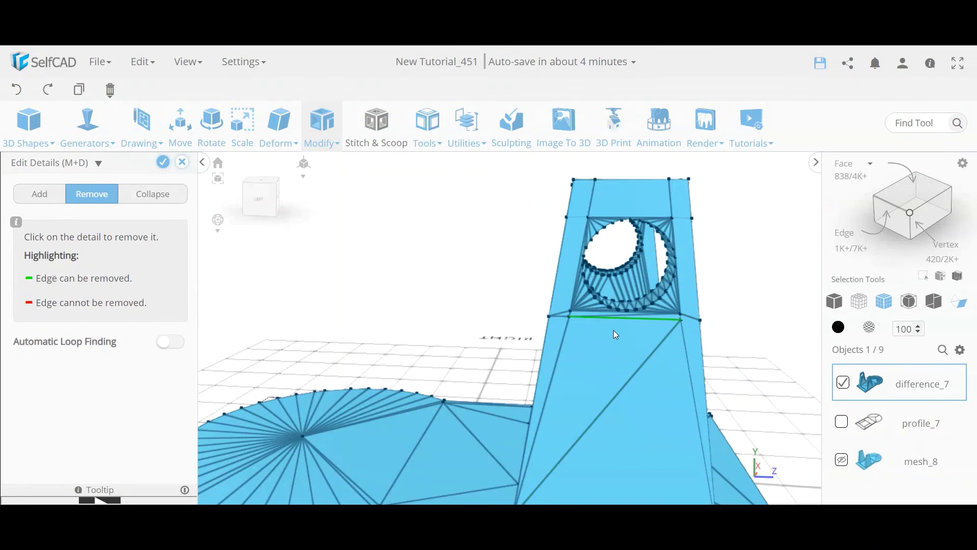
pyautogui.click(560, 315)
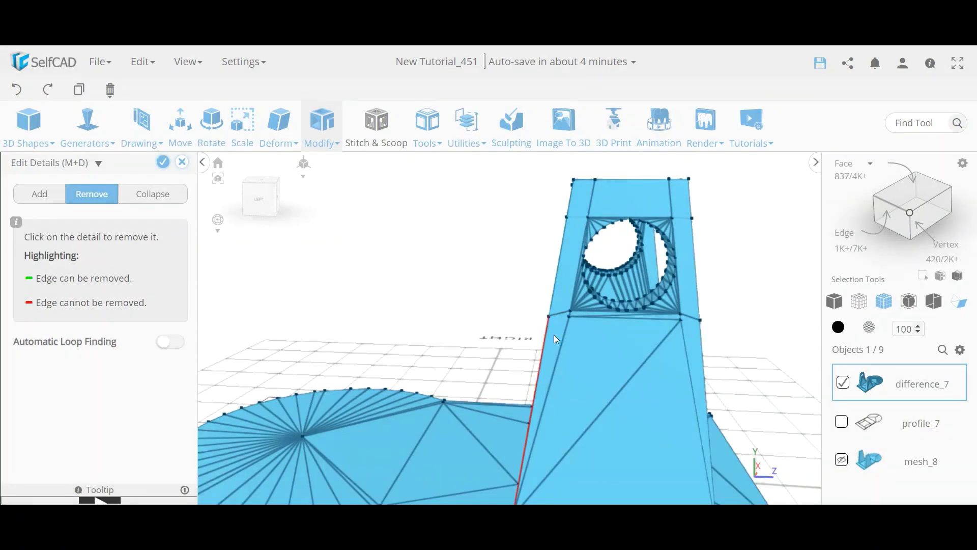
# - Collapse the doubled vertices at both lower corners of the hole frame on the near pillar
pyautogui.click(159, 196)
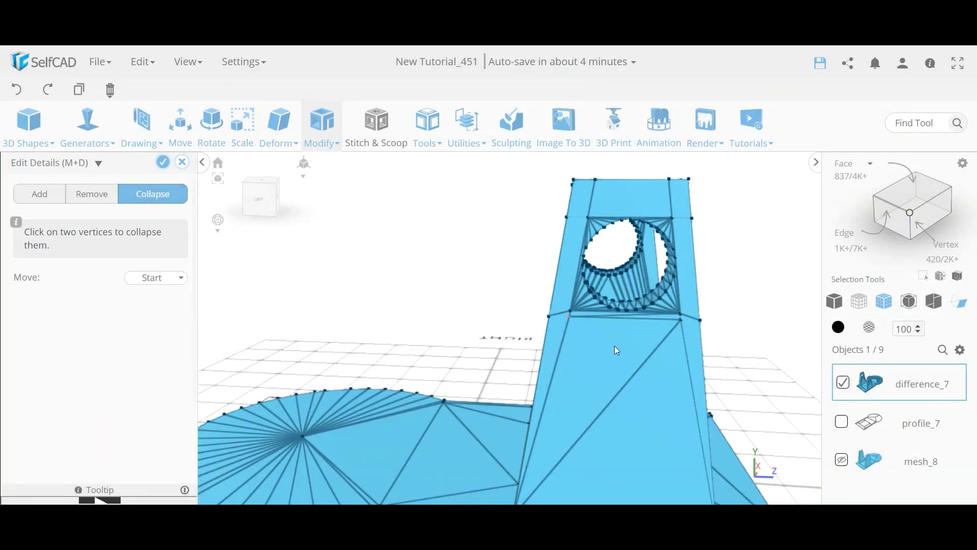
pyautogui.click(570, 312)
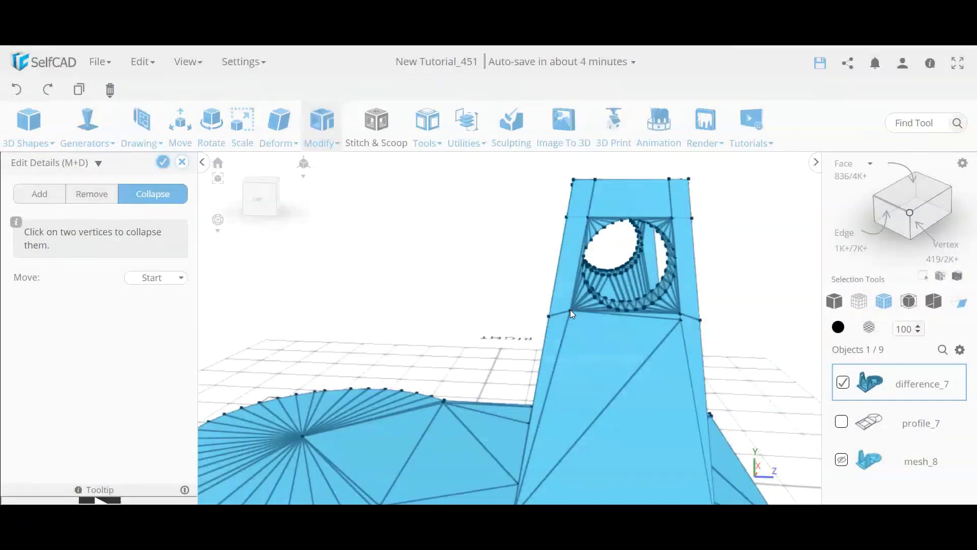
pyautogui.click(679, 315)
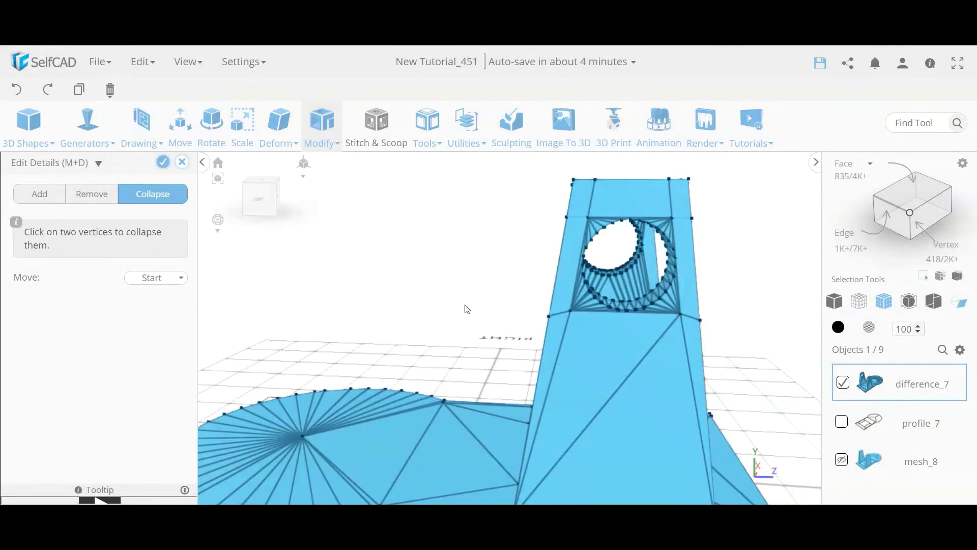
# - Remove the diagonals from the near pillar's lower outer face and the base strip beneath, apply, and undo all detail edits and the Difference
pyautogui.click(82, 201)
pyautogui.click(636, 361)
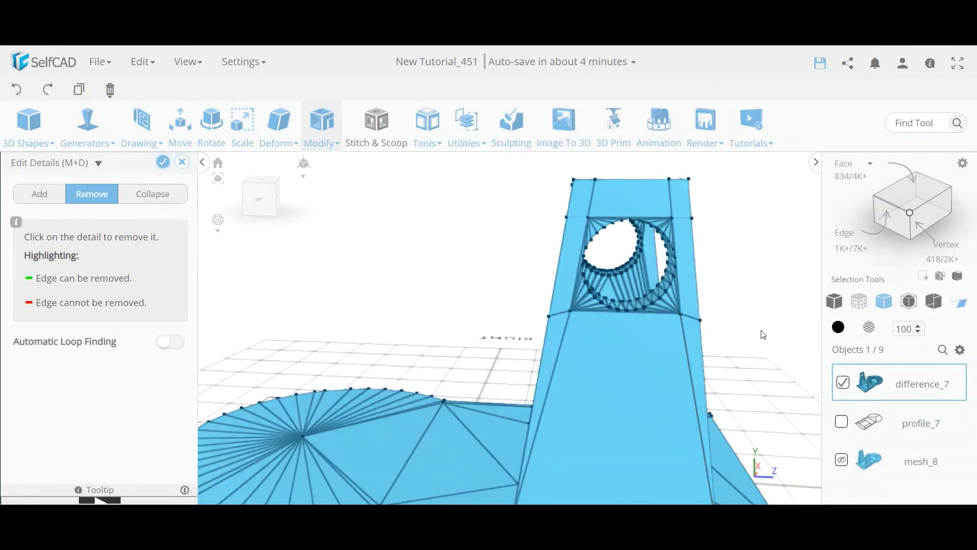
pyautogui.moveTo(761, 333); pyautogui.dragTo(693, 301, button='right')
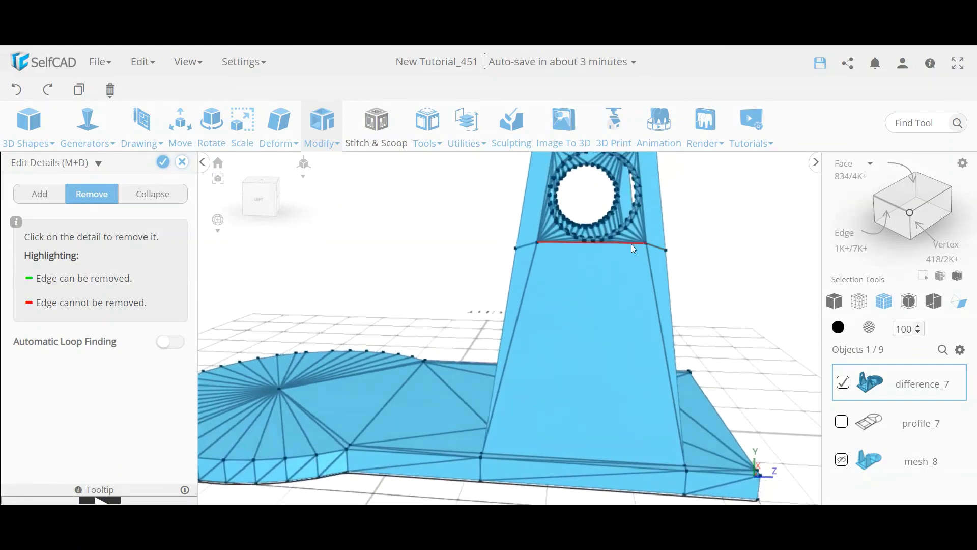
pyautogui.click(605, 477)
pyautogui.moveTo(760, 294); pyautogui.dragTo(705, 283)
pyautogui.click(605, 183)
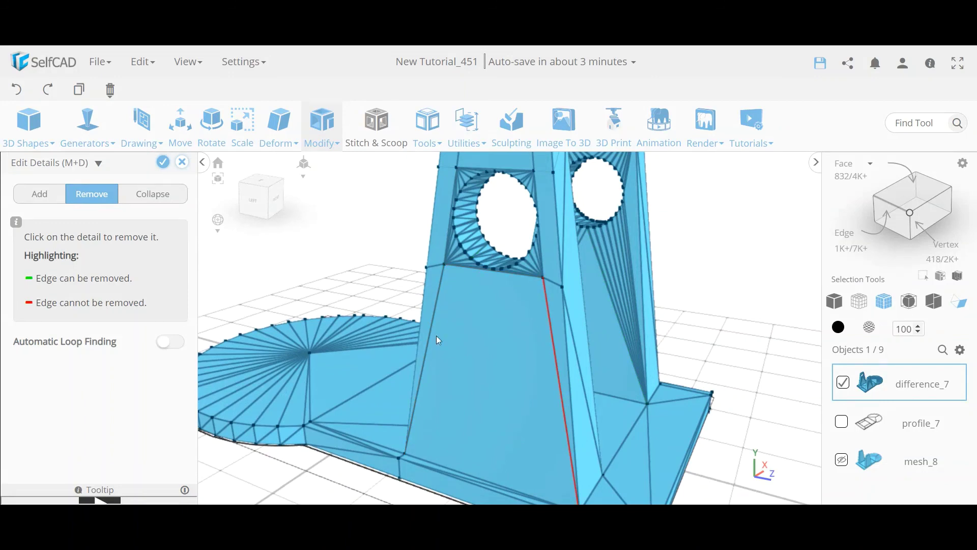
pyautogui.click(163, 162)
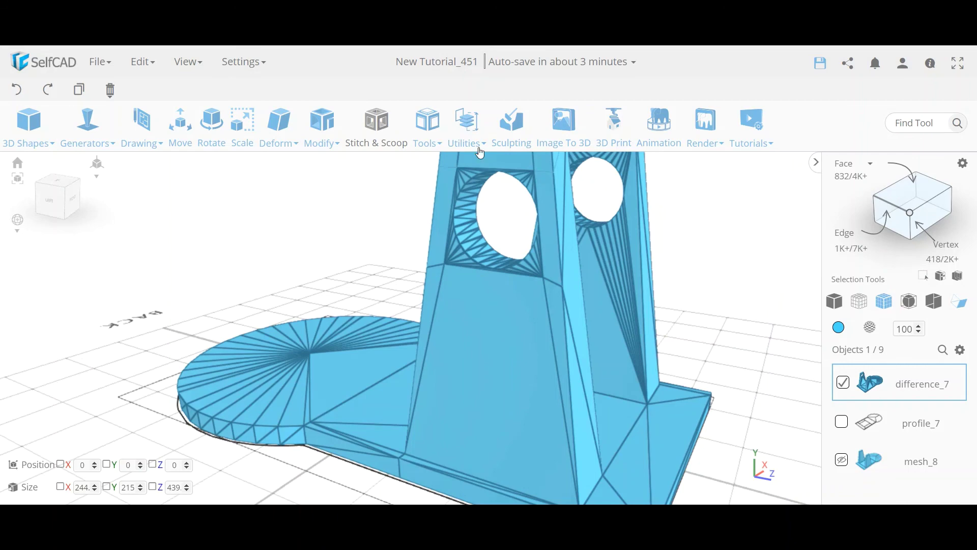
pyautogui.moveTo(368, 314); pyautogui.dragTo(527, 301, button='right')
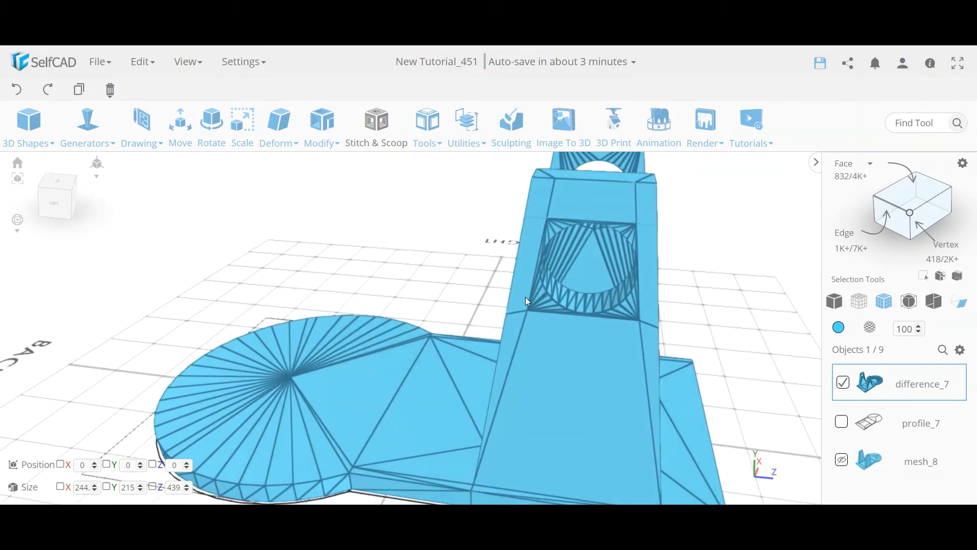
pyautogui.click(17, 90)
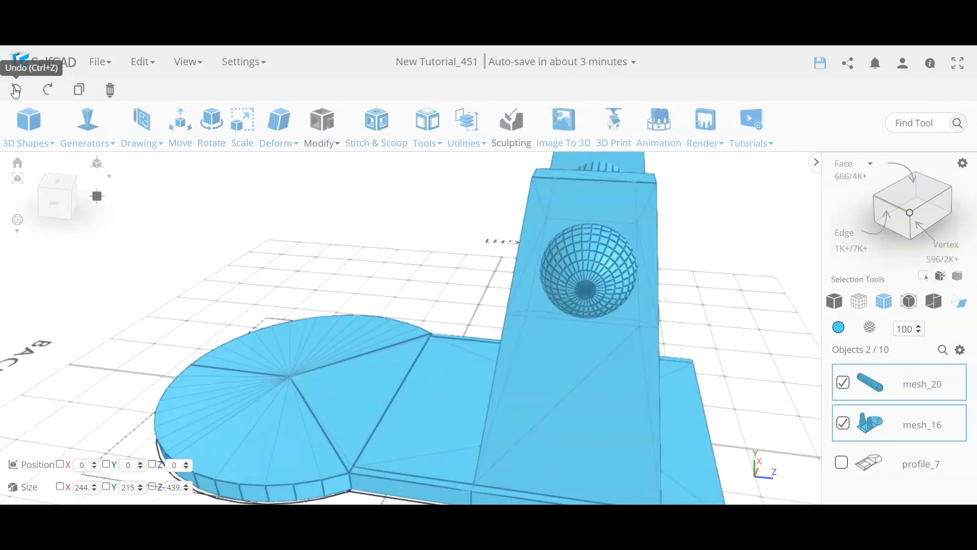
# - Select only the cylinder mesh_20 and change its color to bright pink
pyautogui.click(585, 279)
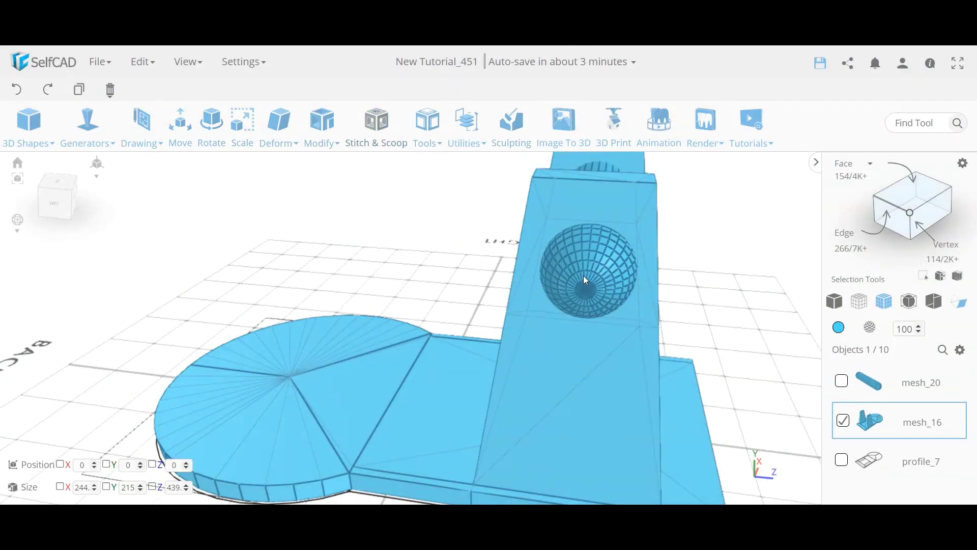
pyautogui.click(585, 280)
pyautogui.click(842, 422)
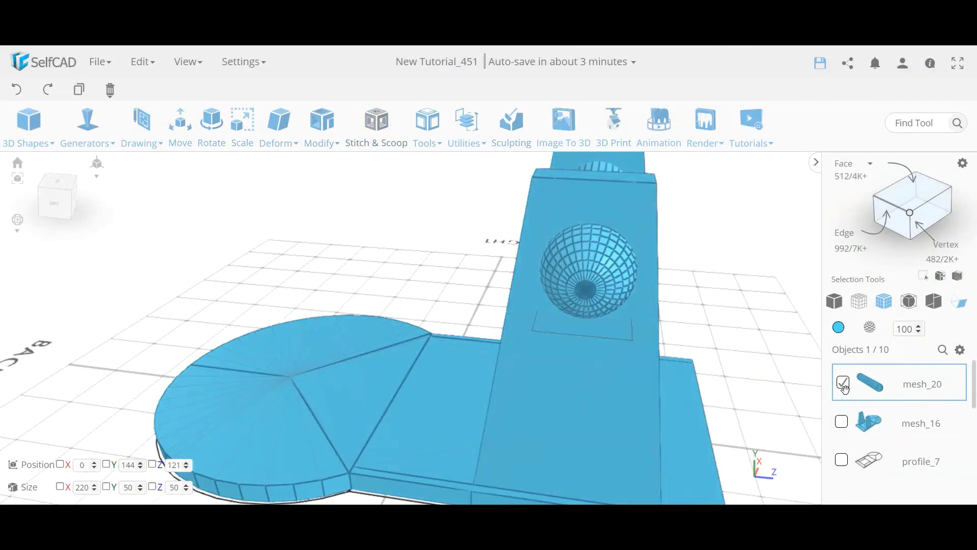
pyautogui.click(839, 329)
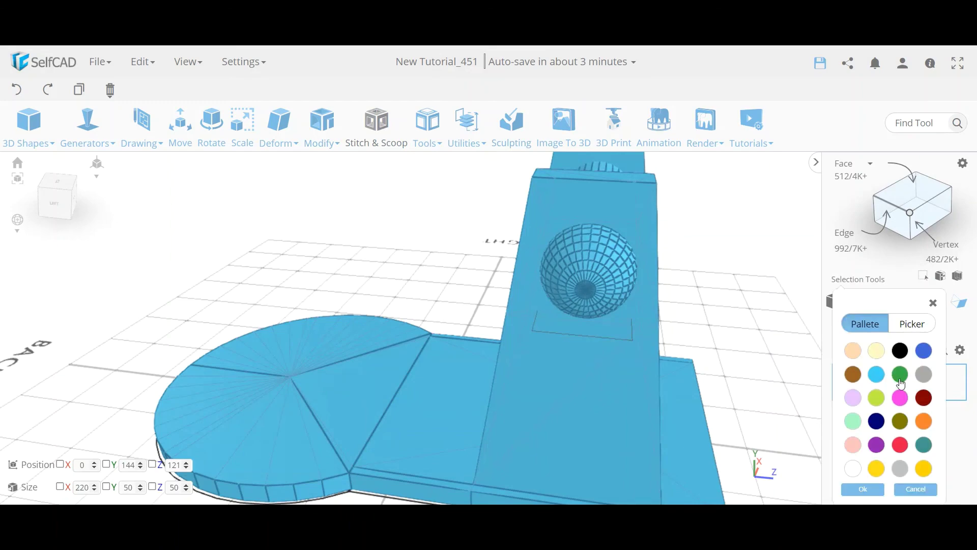
pyautogui.click(905, 401)
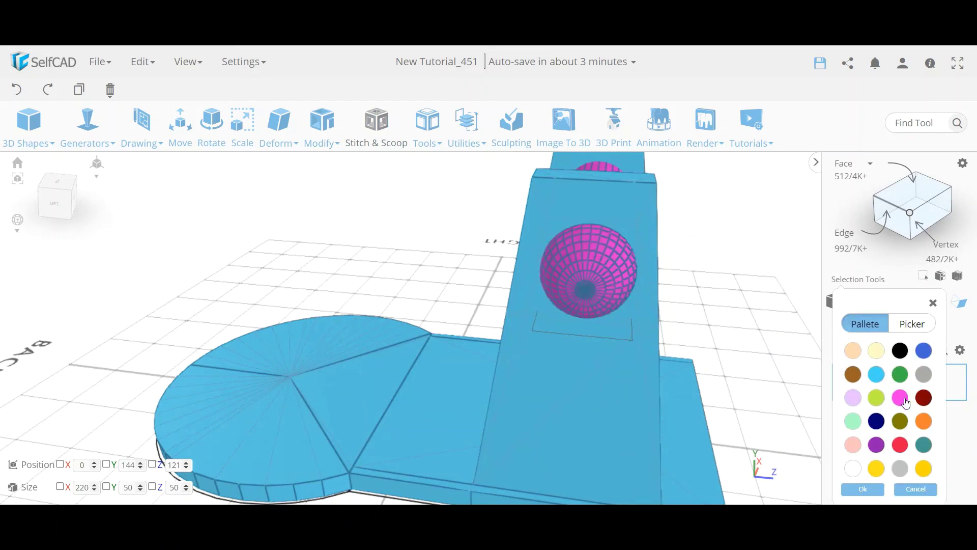
pyautogui.click(863, 489)
# - Add mesh_16 to the selection and subtract the pink cylinder mesh_20 from the pillars with Difference
pyautogui.click(842, 424)
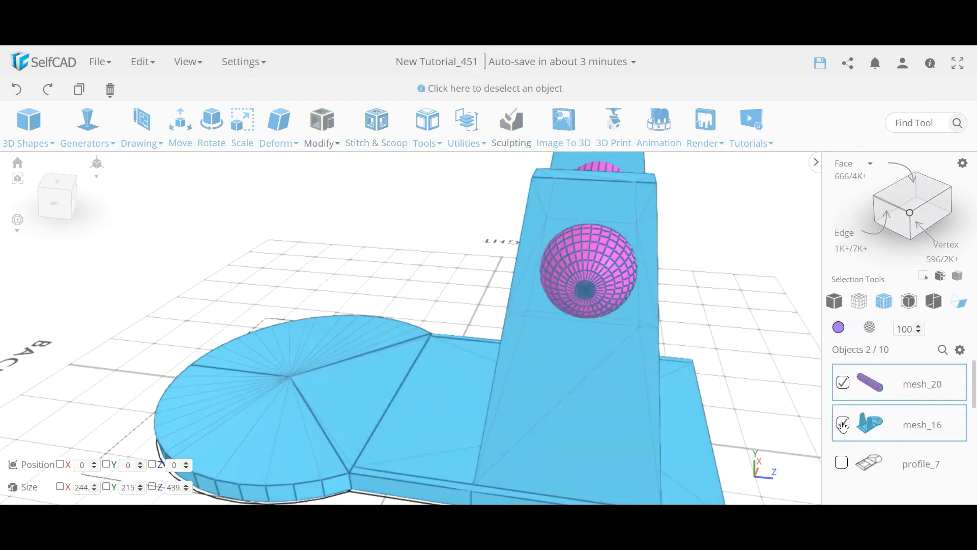
pyautogui.click(376, 135)
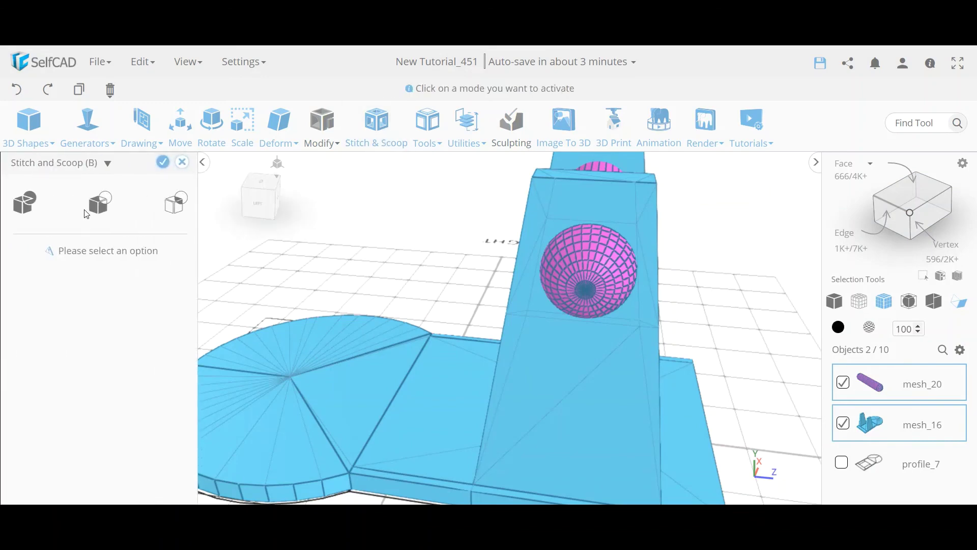
pyautogui.click(99, 202)
pyautogui.click(67, 271)
pyautogui.click(66, 289)
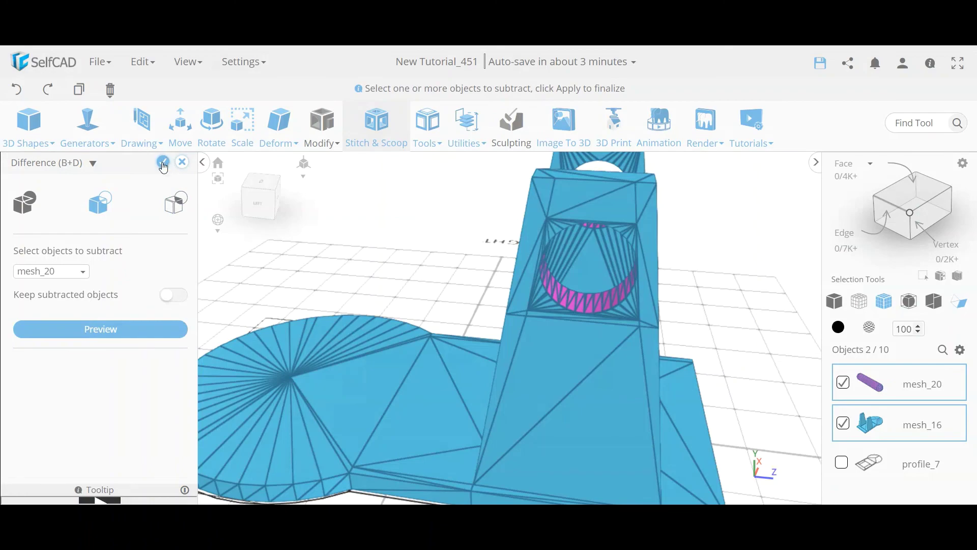
pyautogui.click(163, 163)
pyautogui.moveTo(488, 285); pyautogui.dragTo(559, 323, button='right')
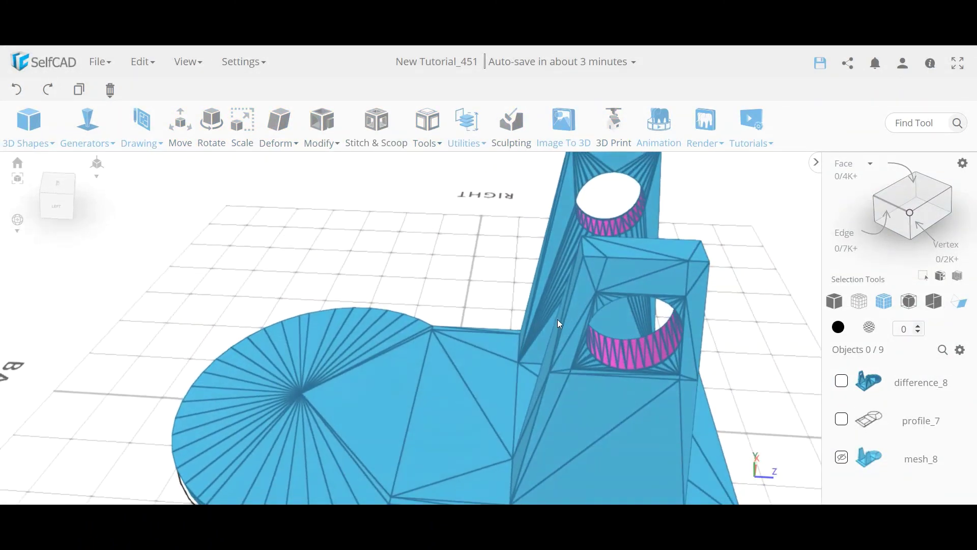